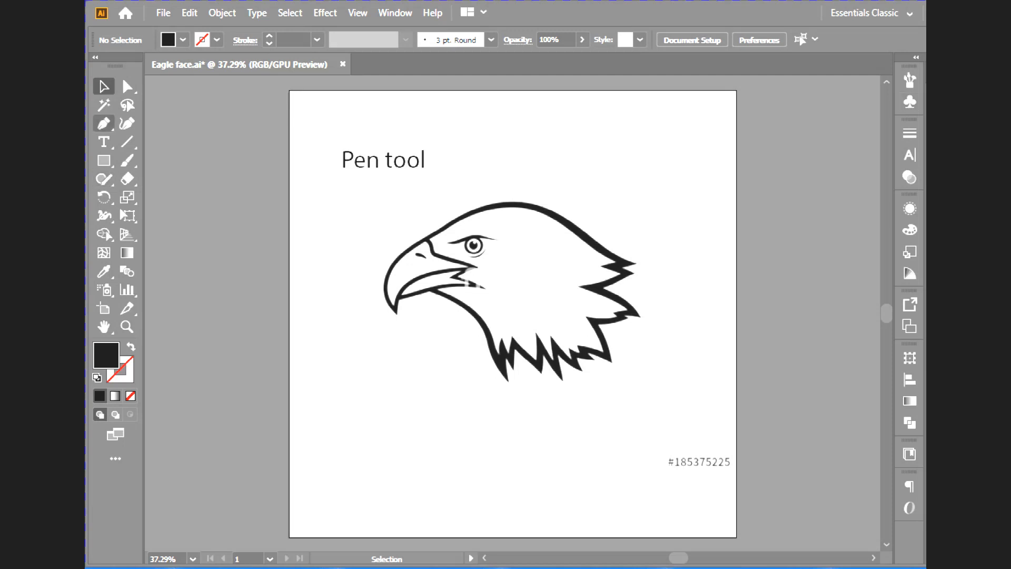
- Trace the top of the eagle's head with the Pen tool, from the beak base over the crown to the upper rear feather tip
{"action": "left_click", "coordinate": [104, 123]}
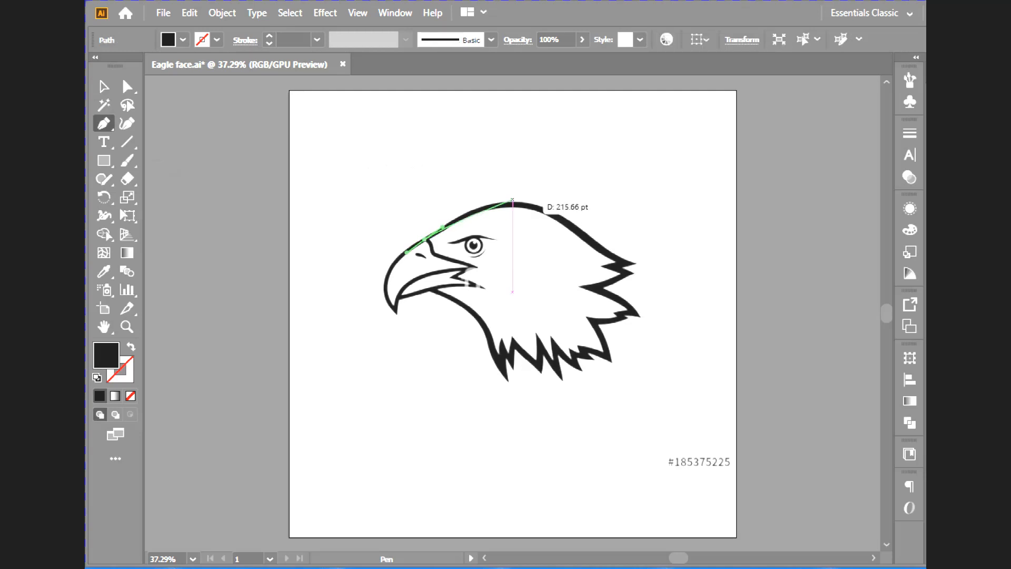
{"action": "left_click_drag", "start_coordinate": [529, 207], "coordinate": [560, 224]}
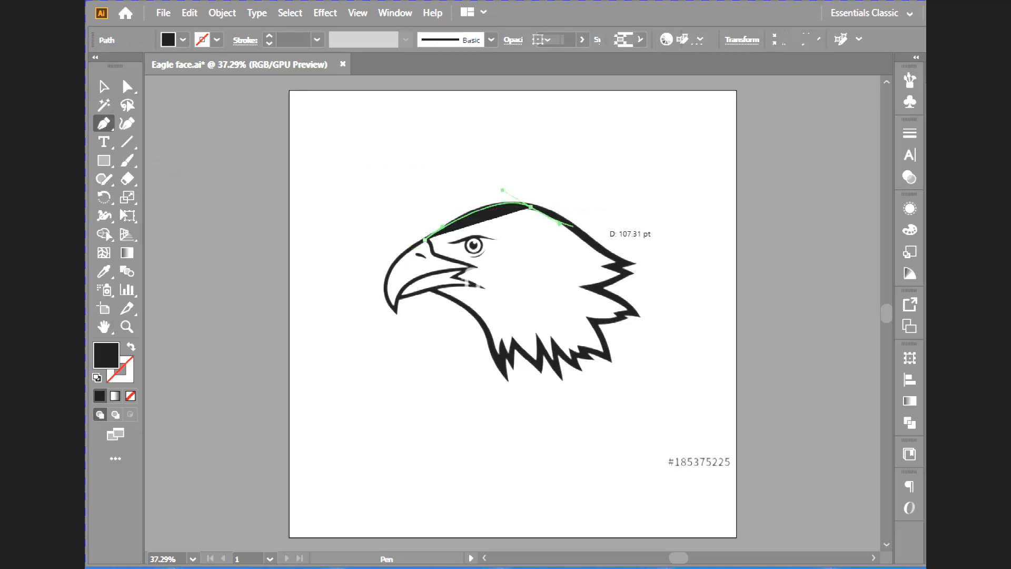
{"action": "left_click_drag", "start_coordinate": [635, 264], "coordinate": [647, 270]}
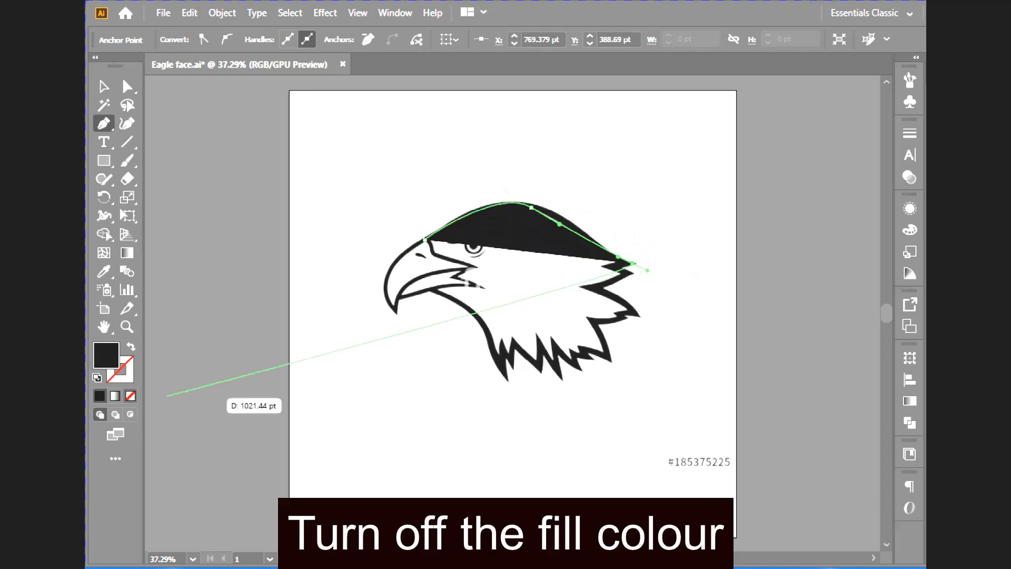
- Remove the traced path's fill and give it a yellow stroke
{"action": "left_click", "coordinate": [130, 396]}
{"action": "left_click", "coordinate": [128, 375]}
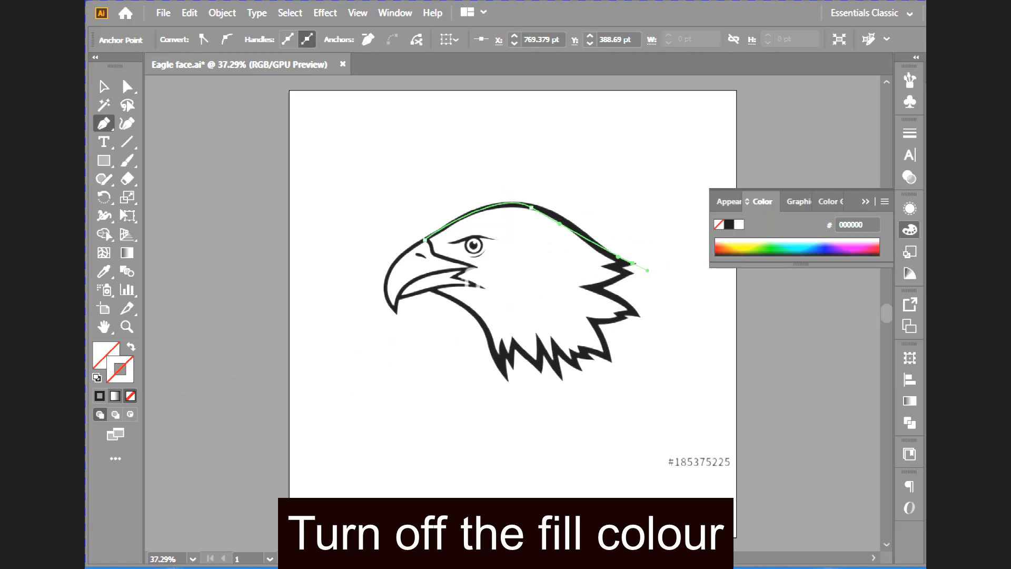
{"action": "left_click", "coordinate": [100, 395]}
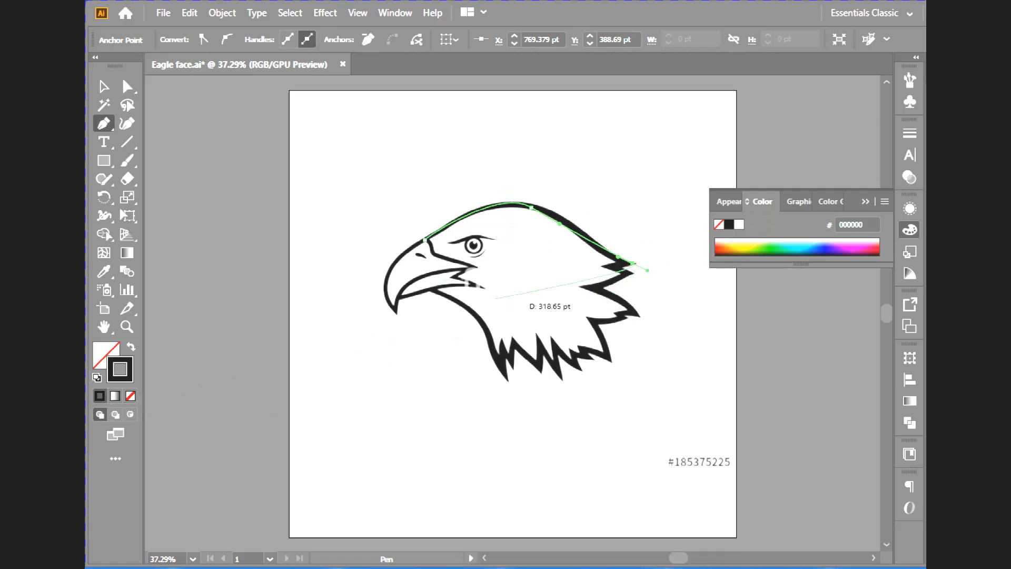
{"action": "left_click", "coordinate": [875, 250]}
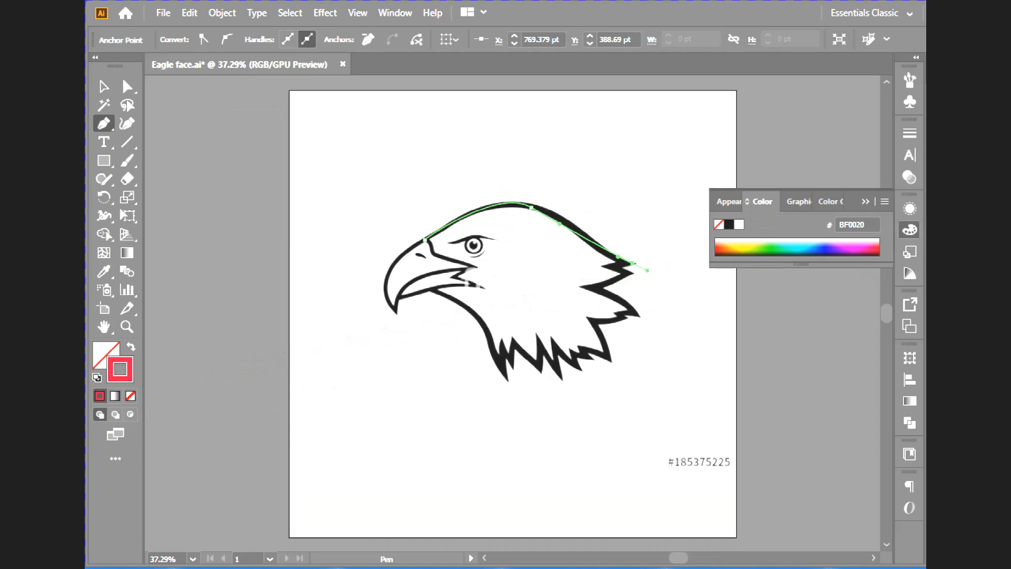
{"action": "left_click", "coordinate": [728, 247]}
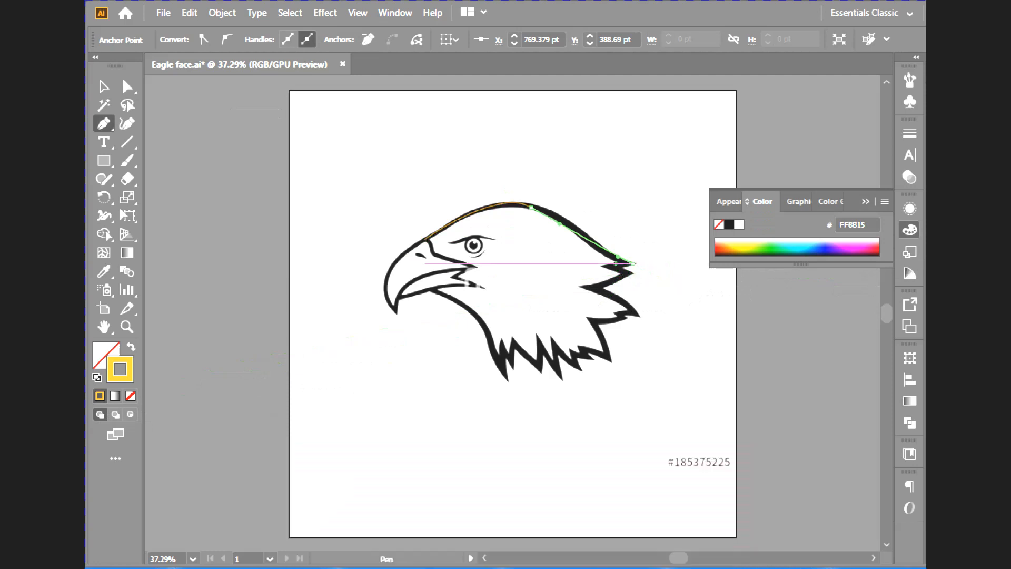
- Continue the path around the pointed feathers at the back of the head, curving the segment to the rearmost tip
{"action": "left_click", "coordinate": [607, 264]}
{"action": "left_click", "coordinate": [629, 272]}
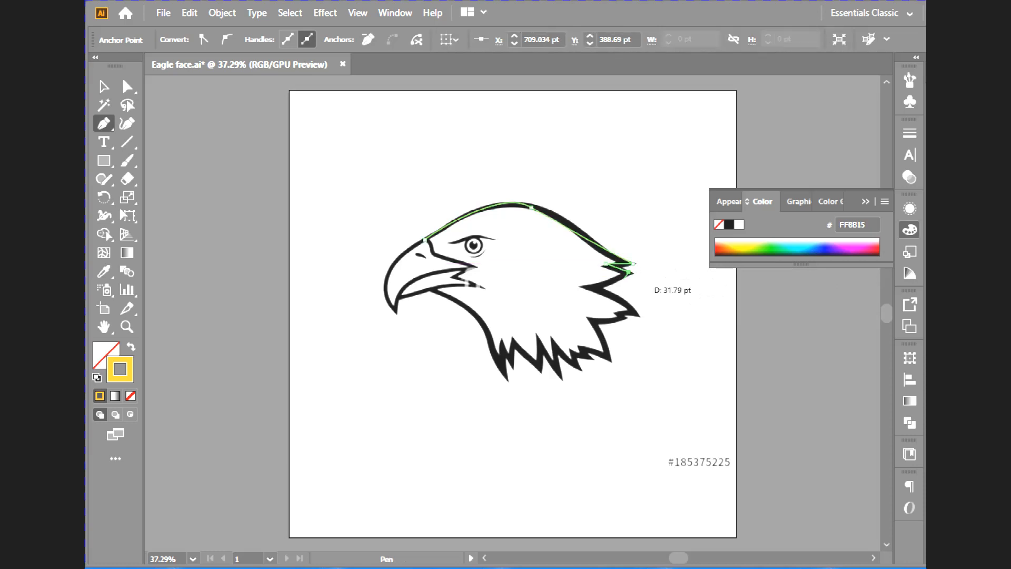
{"action": "left_click", "coordinate": [588, 288]}
{"action": "left_click_drag", "start_coordinate": [637, 314], "coordinate": [641, 325]}
{"action": "left_click", "coordinate": [637, 314]}
{"action": "key", "text": "ctrl+z"}
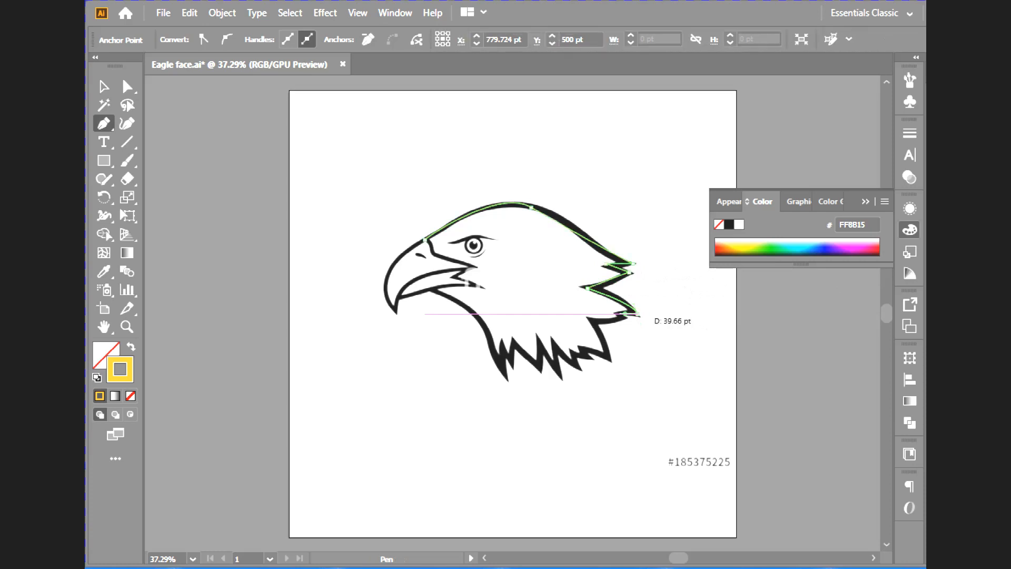
{"action": "left_click", "coordinate": [617, 314]}
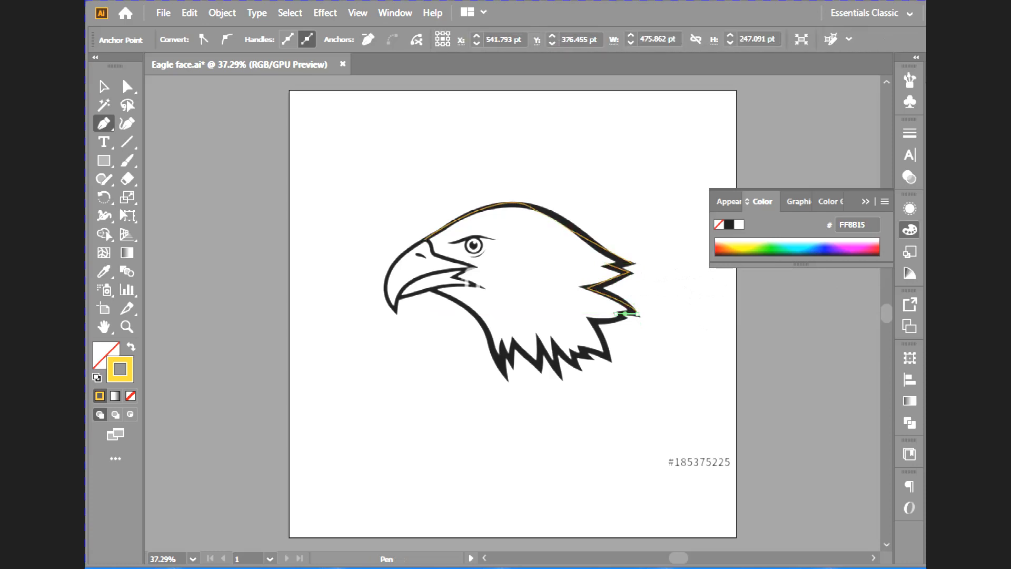
{"action": "left_click", "coordinate": [625, 319]}
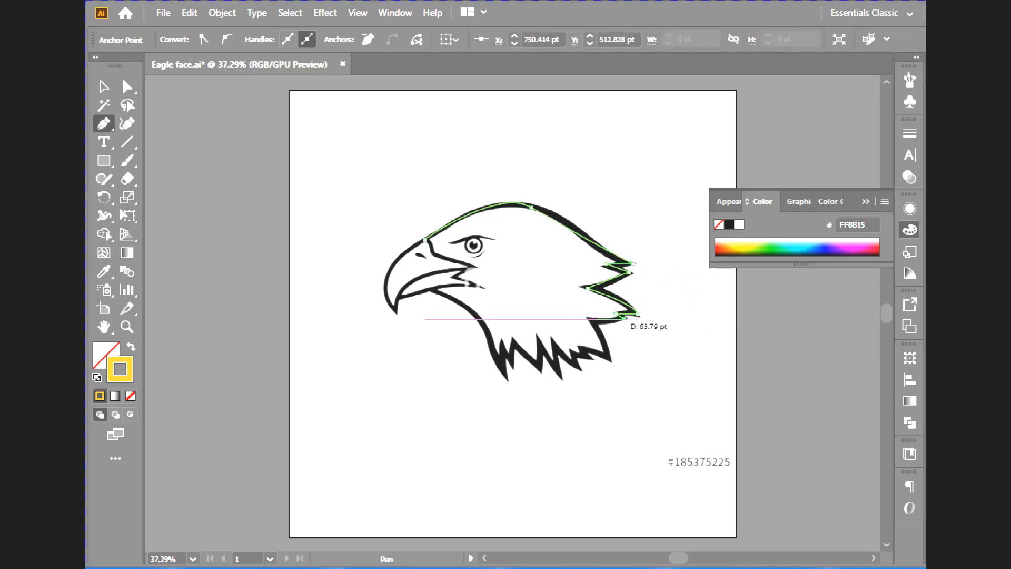
- Trace the curved edges from the rear feathers into the notch and down to the rear tip of the neck
{"action": "left_click", "coordinate": [590, 319]}
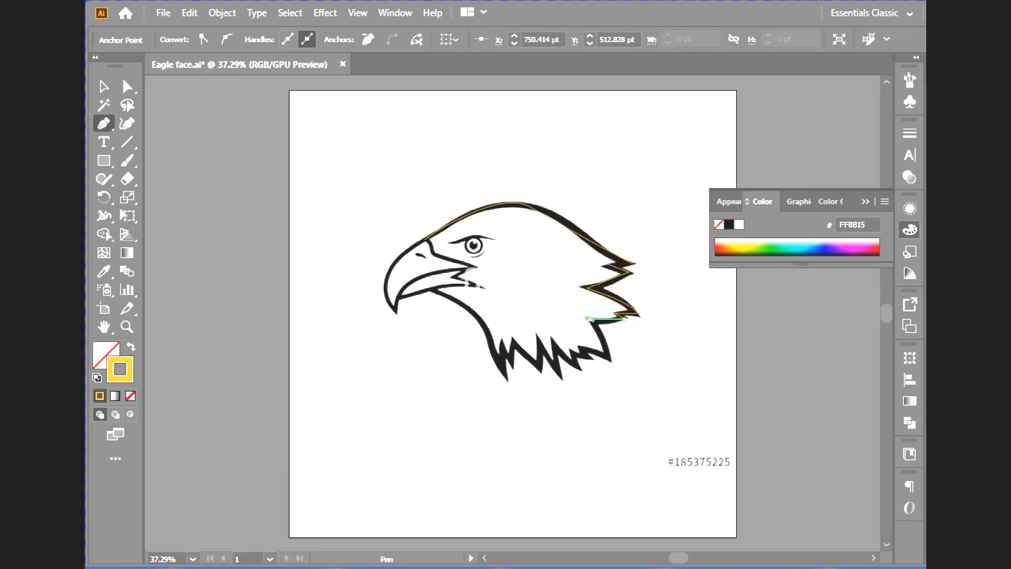
{"action": "left_click_drag", "start_coordinate": [590, 319], "coordinate": [584, 316]}
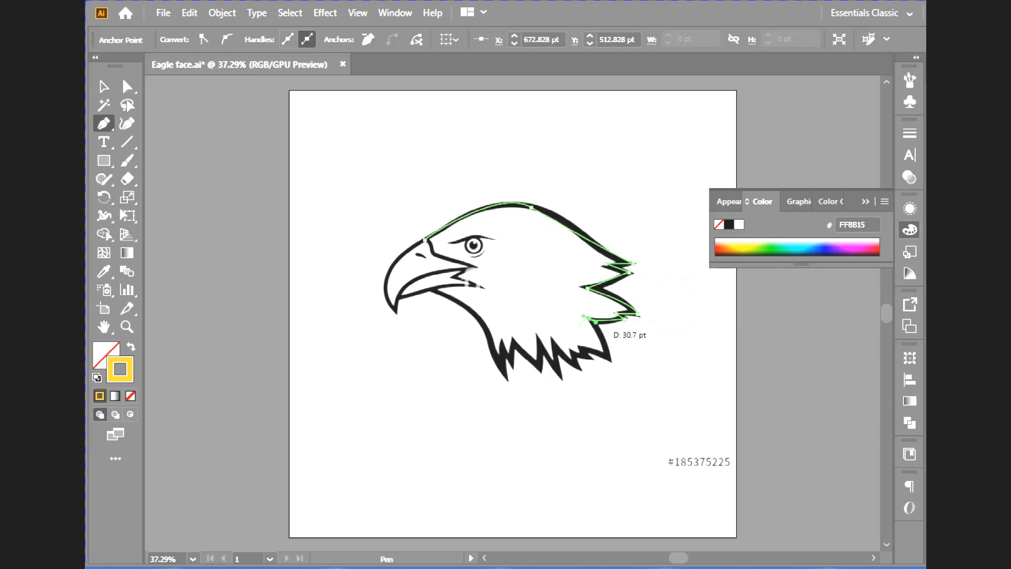
{"action": "left_click_drag", "start_coordinate": [584, 316], "coordinate": [597, 329]}
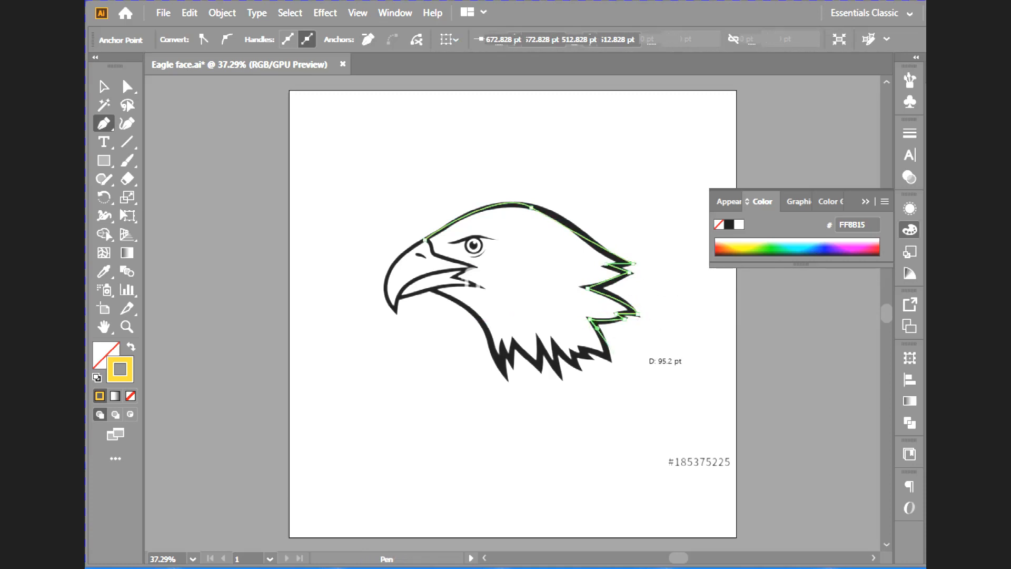
{"action": "left_click", "coordinate": [610, 361]}
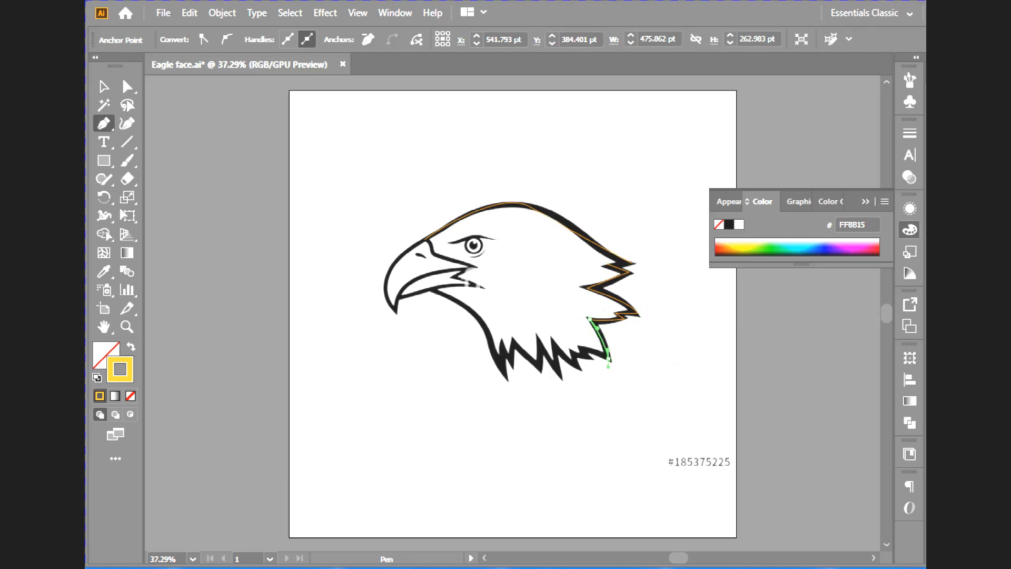
{"action": "left_click_drag", "start_coordinate": [609, 367], "coordinate": [609, 367]}
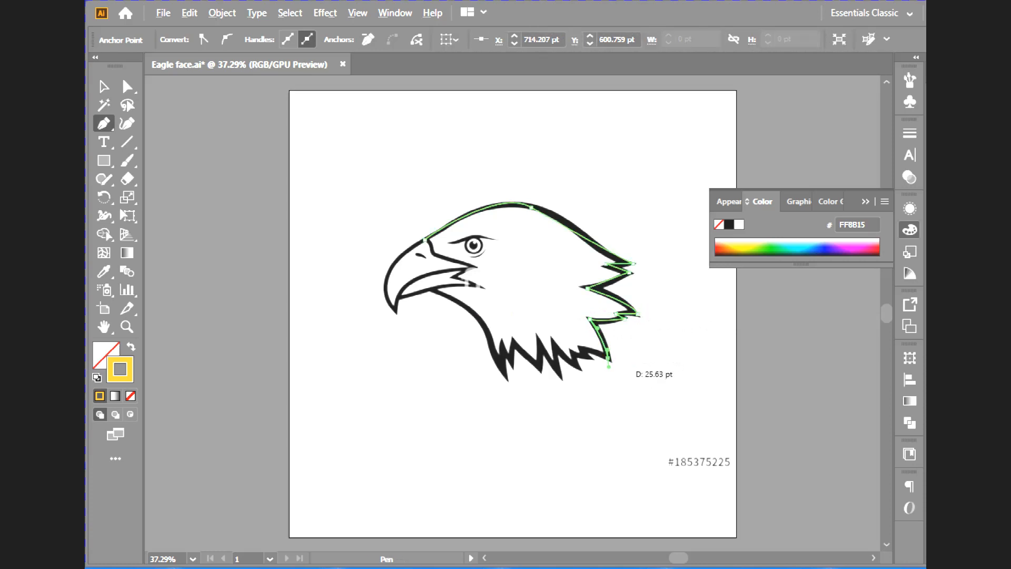
- Trace the zigzag feathers along the bottom of the neck with straight segments, working from the rear tip towards the throat
{"action": "left_click_drag", "start_coordinate": [609, 367], "coordinate": [597, 353]}
{"action": "left_click", "coordinate": [582, 348]}
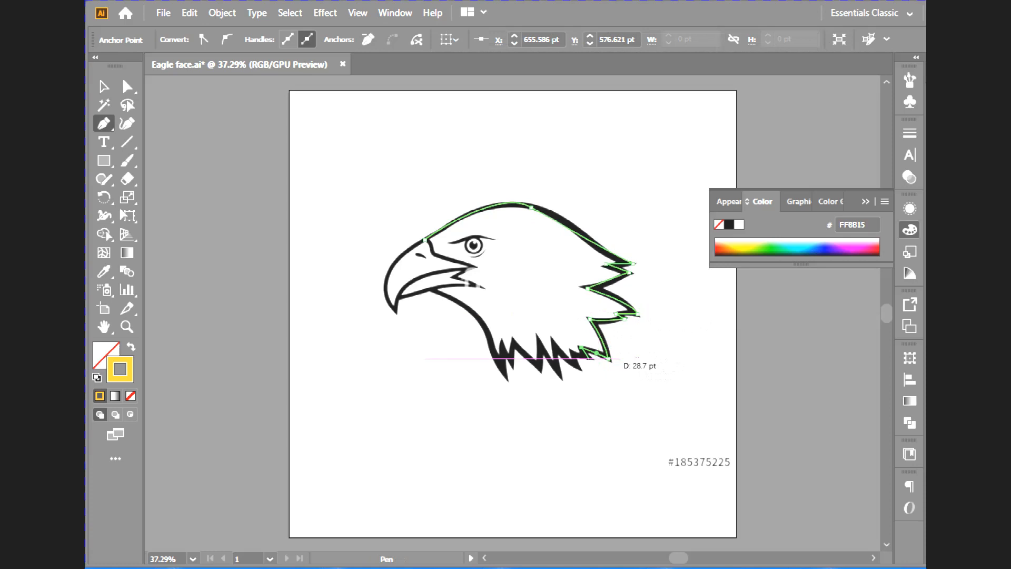
{"action": "left_click", "coordinate": [610, 360]}
{"action": "left_click", "coordinate": [591, 358]}
{"action": "scroll", "coordinate": [591, 358], "scroll_direction": "up", "scroll_amount": 5, "text": "alt"}
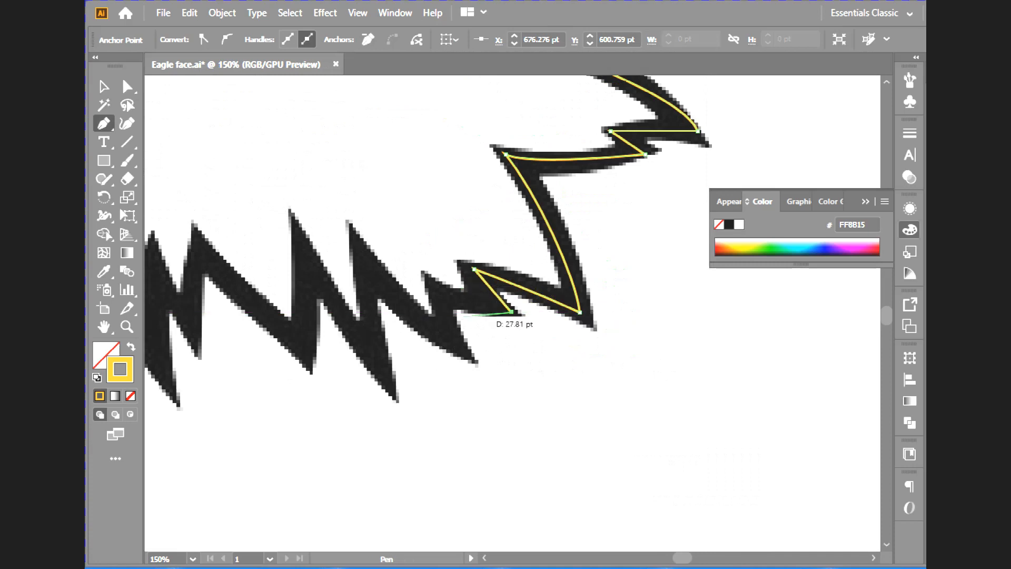
{"action": "left_click", "coordinate": [438, 290]}
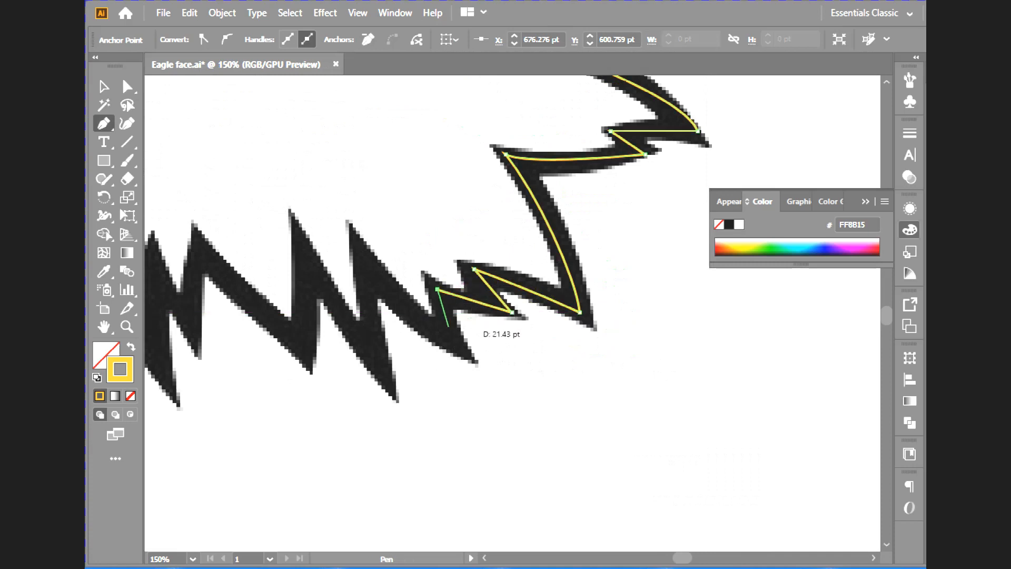
{"action": "left_click", "coordinate": [460, 349]}
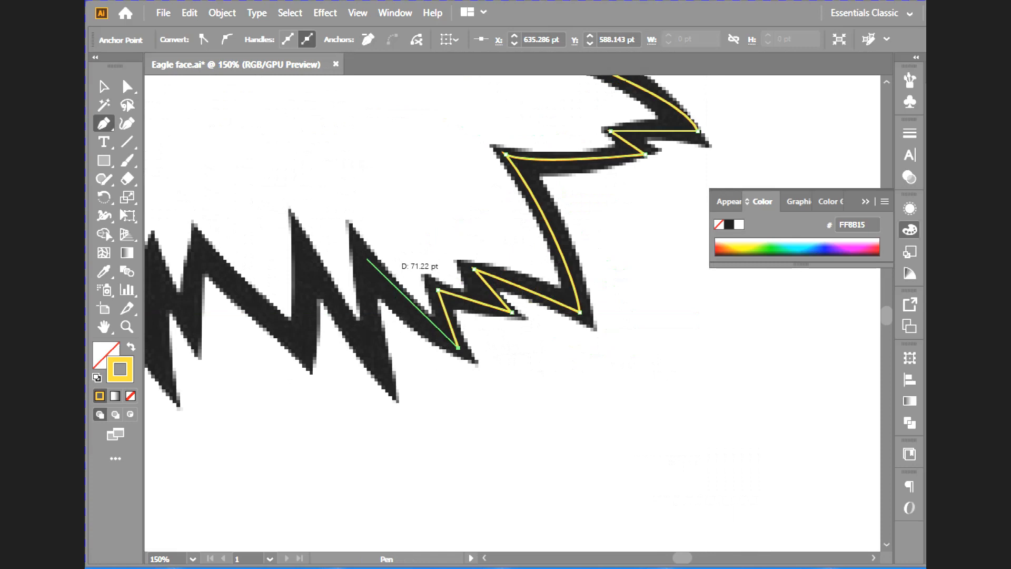
{"action": "left_click", "coordinate": [366, 256]}
{"action": "left_click", "coordinate": [379, 362]}
{"action": "left_click", "coordinate": [311, 265]}
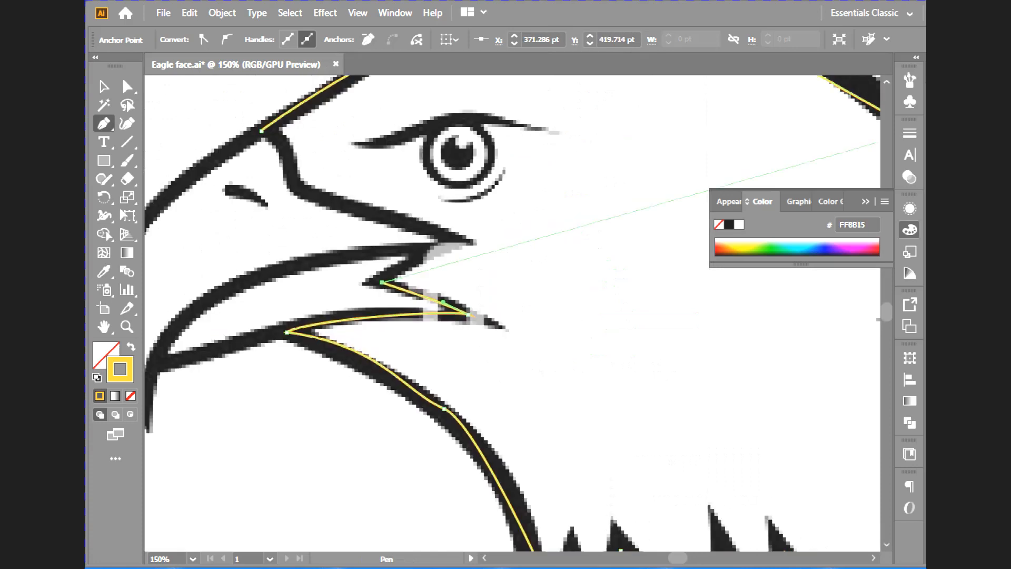
- Trace the mouth corner and beak base, close the head outline at its starting anchor above the beak, and deselect it
{"action": "scroll", "coordinate": [658, 195], "scroll_direction": "up", "scroll_amount": 1}
{"action": "left_click", "coordinate": [452, 257]}
{"action": "left_click", "coordinate": [298, 207]}
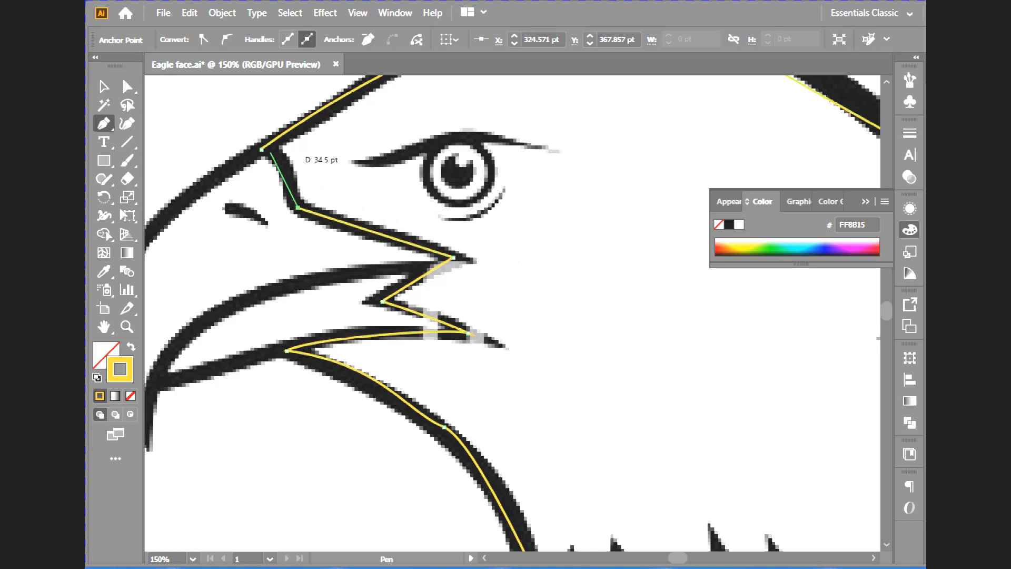
{"action": "left_click_drag", "start_coordinate": [261, 149], "coordinate": [285, 157]}
{"action": "left_click", "coordinate": [262, 150]}
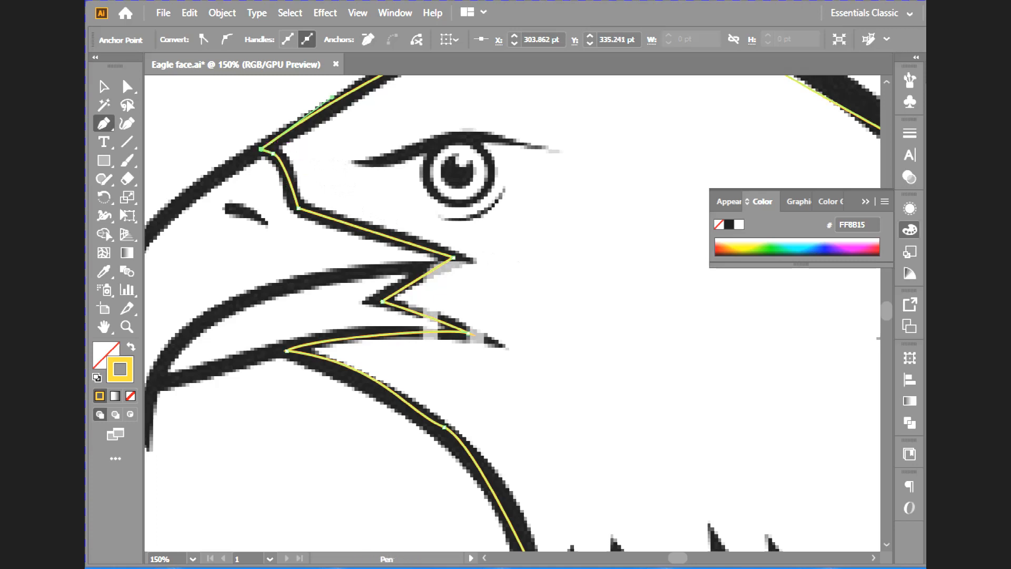
{"action": "scroll", "coordinate": [512, 313], "scroll_direction": "down", "scroll_amount": 4}
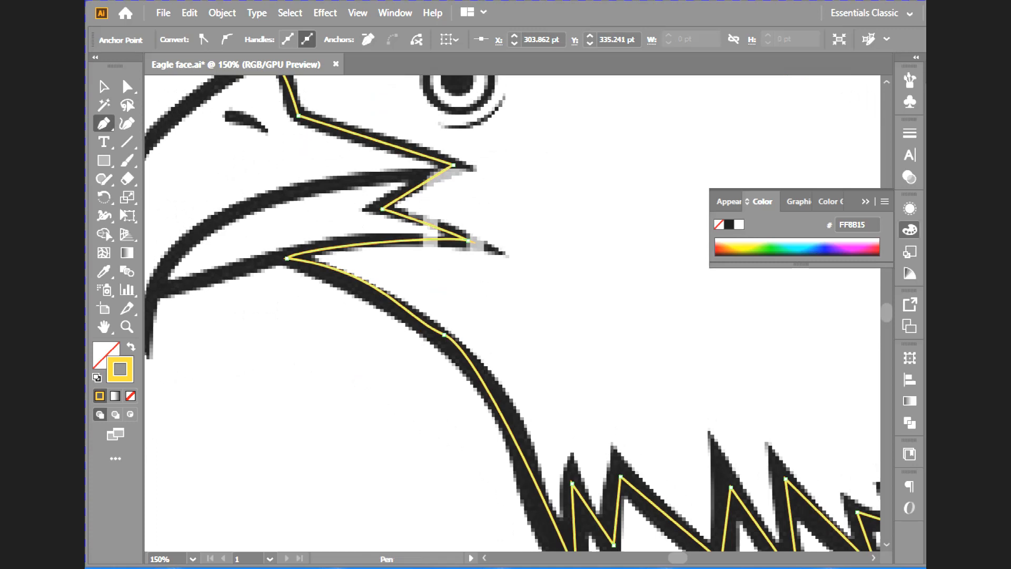
{"action": "key", "text": "ctrl"}
{"action": "key", "text": "ctrl+minus"}
{"action": "key", "text": "ctrl+minus"}
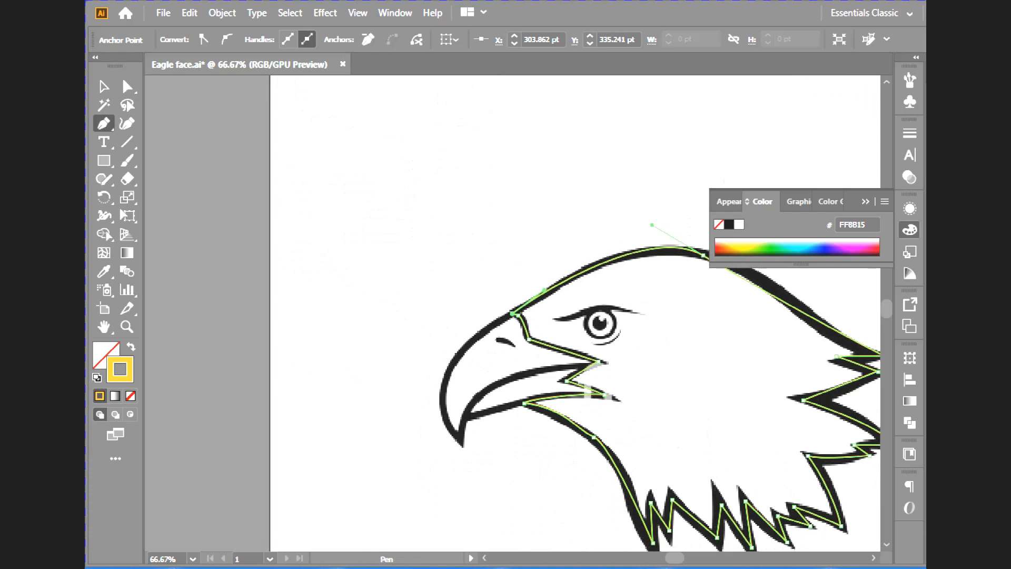
{"action": "key", "text": "ctrl+shift+a"}
- Start a new path at the beak base and trace the upper beak's outer curve down to its hooked tip
{"action": "key", "text": "ctrl+minus"}
{"action": "key", "text": "ctrl+minus"}
{"action": "key", "text": "ctrl+minus"}
{"action": "key", "text": "ctrl+equal"}
{"action": "key", "text": "ctrl+equal"}
{"action": "key", "text": "ctrl+equal"}
{"action": "key", "text": "ctrl+equal"}
{"action": "key", "text": "ctrl+equal"}
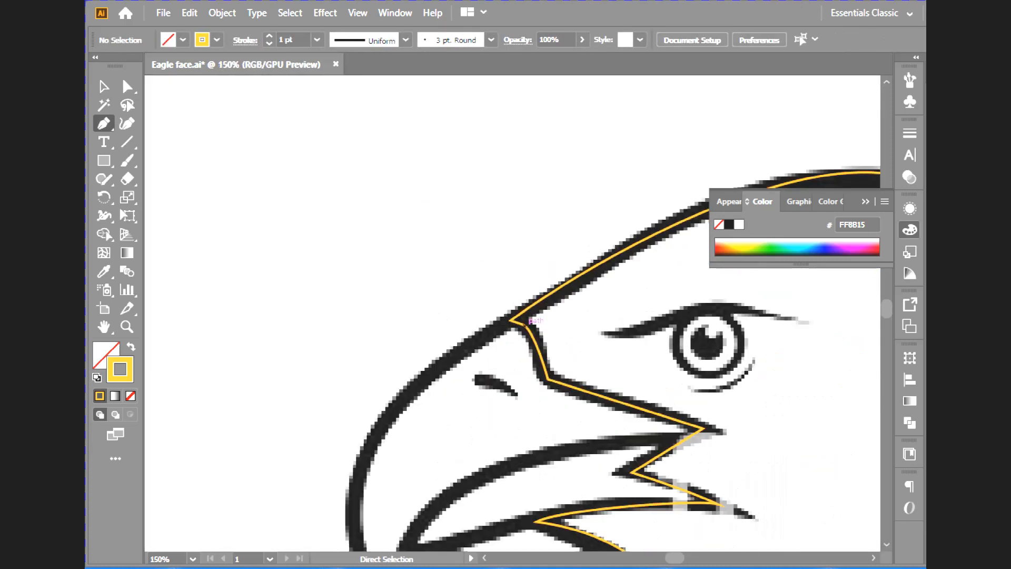
{"action": "scroll", "coordinate": [531, 322], "scroll_direction": "down", "scroll_amount": 3}
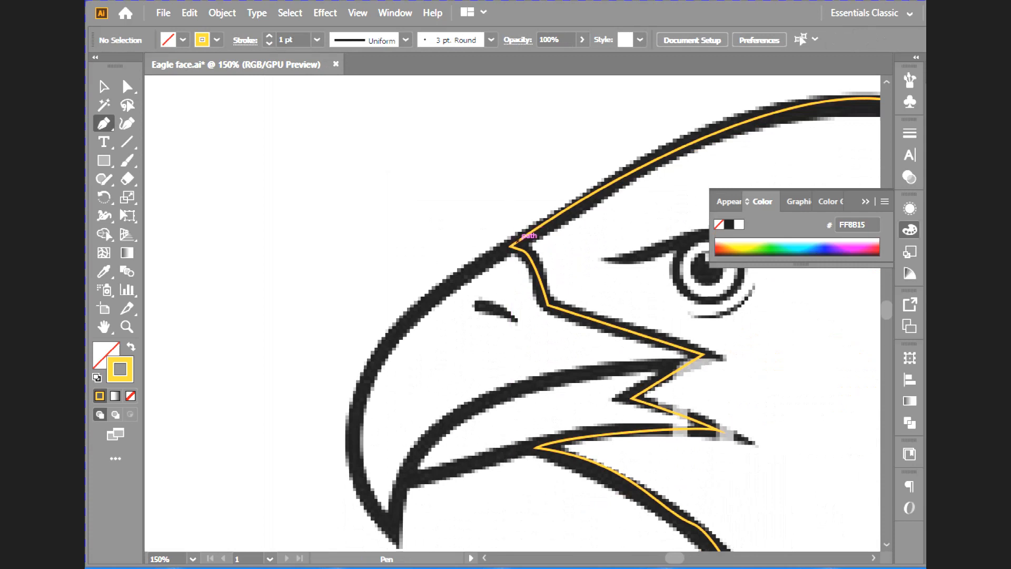
{"action": "left_click_drag", "start_coordinate": [505, 246], "coordinate": [492, 255]}
{"action": "scroll", "coordinate": [469, 273], "scroll_direction": "up", "scroll_amount": 1}
{"action": "scroll", "coordinate": [423, 269], "scroll_direction": "down", "scroll_amount": 8}
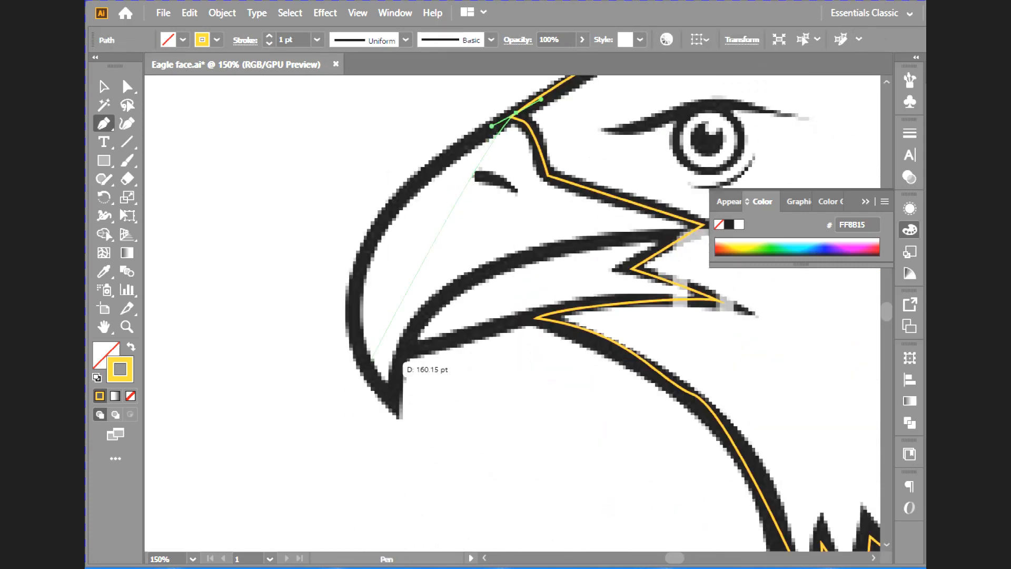
{"action": "mouse_move", "coordinate": [391, 401]}
{"action": "left_mouse_down"}
{"action": "mouse_move", "coordinate": [488, 535]}
{"action": "mouse_move", "coordinate": [528, 547]}
{"action": "mouse_move", "coordinate": [503, 492]}
{"action": "mouse_move", "coordinate": [517, 436]}
{"action": "mouse_move", "coordinate": [503, 415]}
{"action": "mouse_move", "coordinate": [513, 414]}
{"action": "left_mouse_up"}
{"action": "key", "text": "ctrl+minus"}
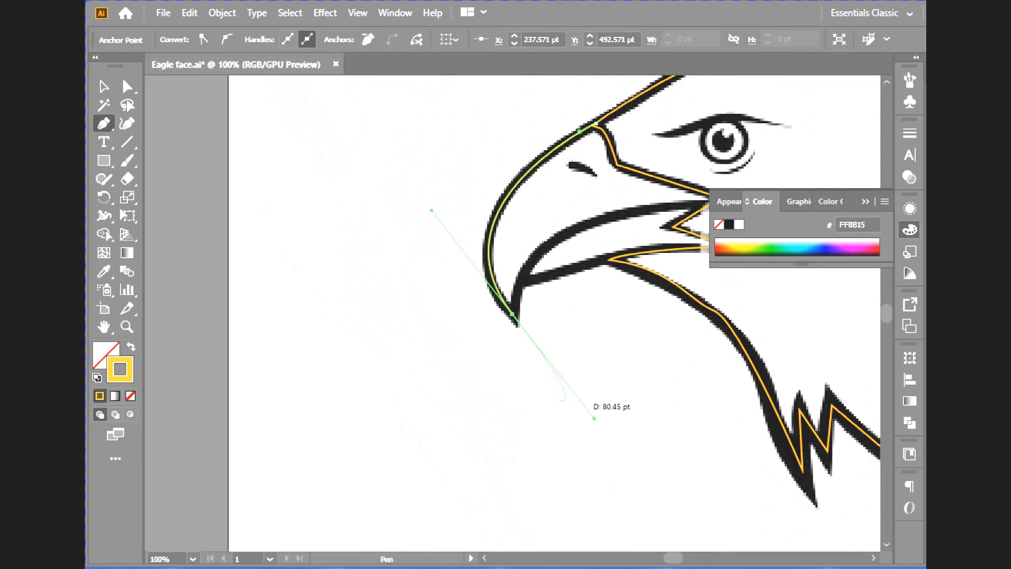
- Trace the upper beak's lower edge from the hooked tip to the mouth corner, adjusting the curve handles to follow the outline
{"action": "left_click_drag", "start_coordinate": [594, 418], "coordinate": [518, 283]}
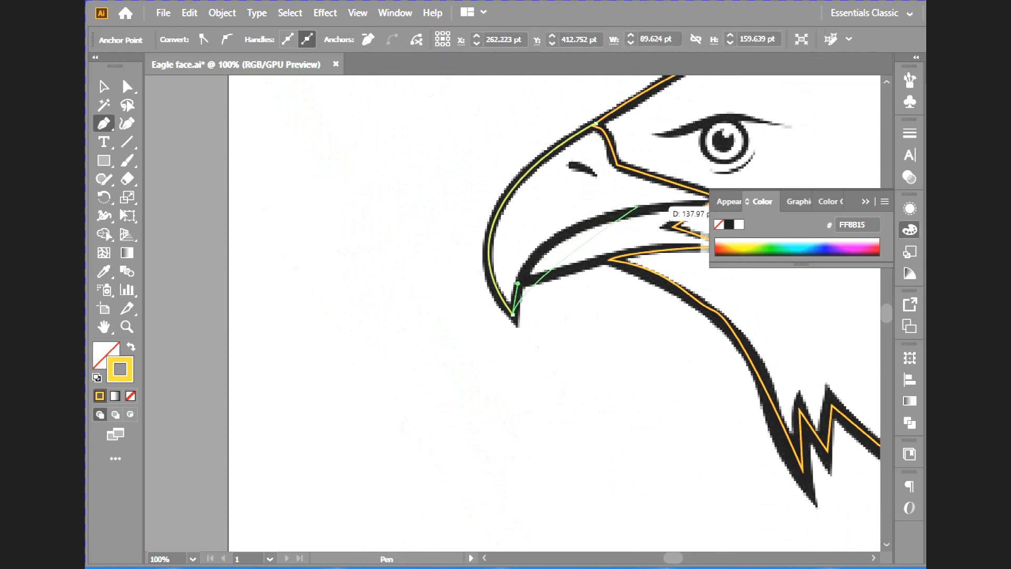
{"action": "left_click_drag", "start_coordinate": [588, 223], "coordinate": [639, 224]}
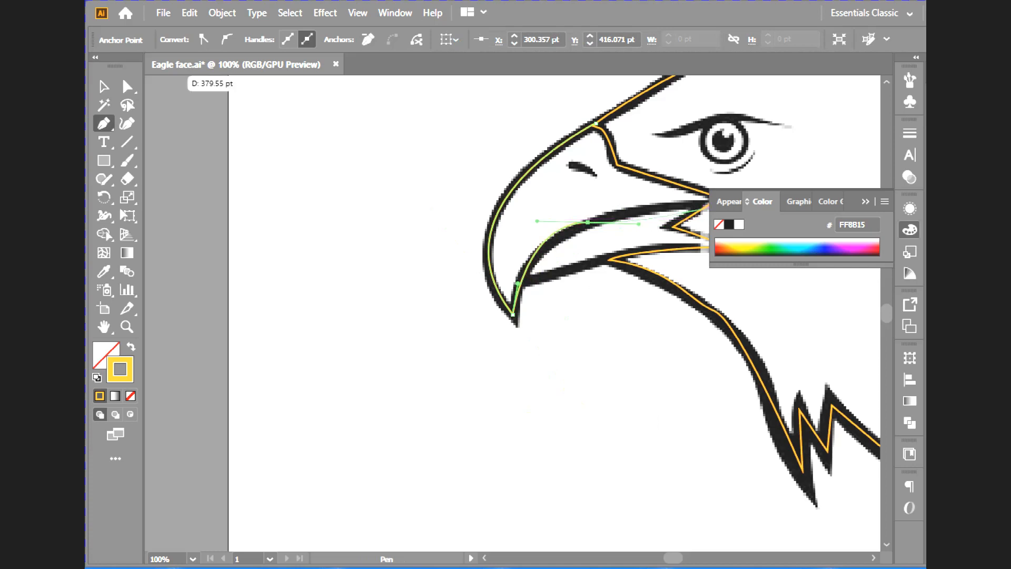
{"action": "left_click", "coordinate": [910, 230]}
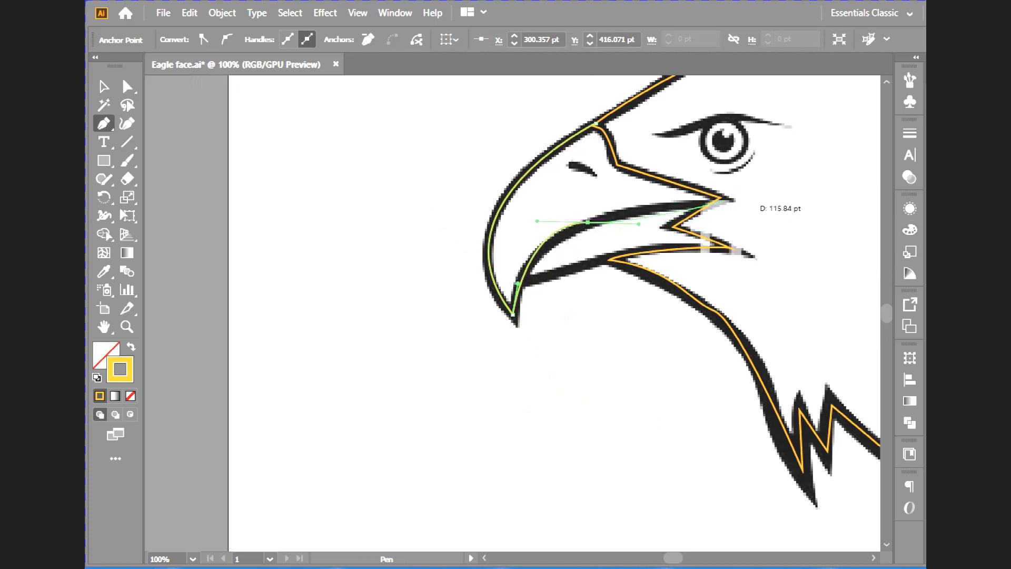
{"action": "left_click_drag", "start_coordinate": [721, 199], "coordinate": [771, 191]}
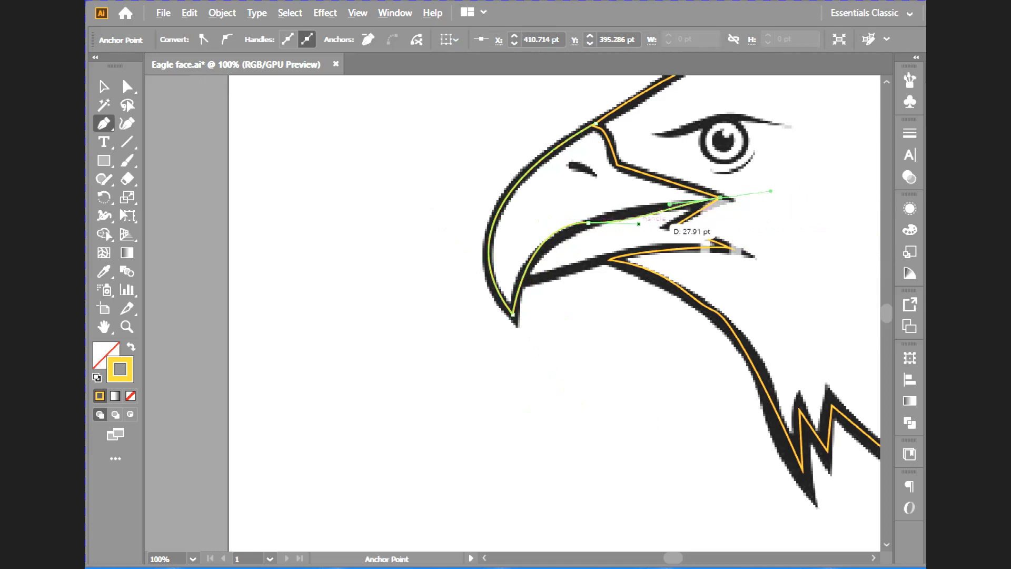
{"action": "left_click_drag", "start_coordinate": [639, 224], "coordinate": [635, 213]}
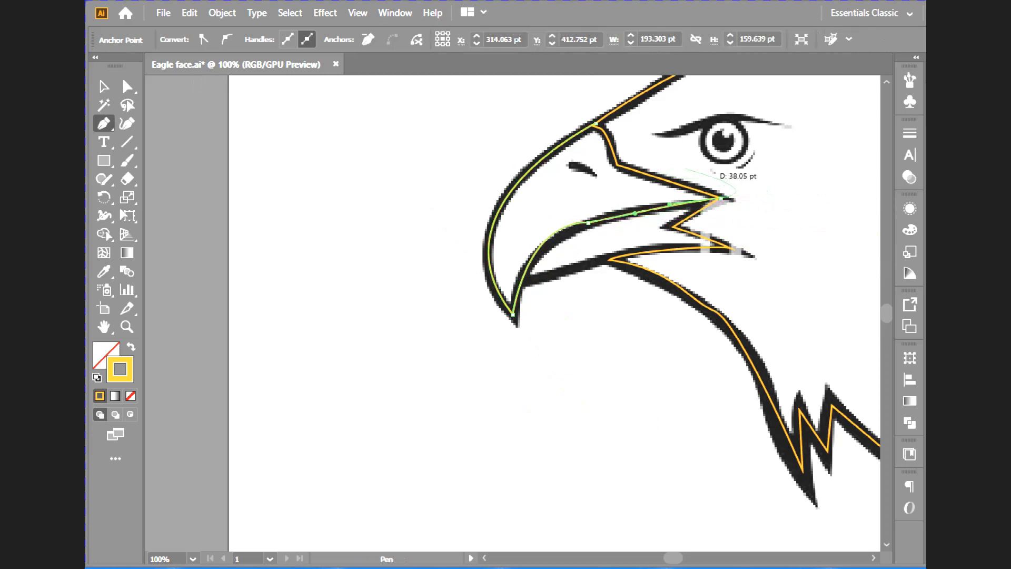
{"action": "mouse_move", "coordinate": [720, 198]}
{"action": "left_mouse_down"}
{"action": "mouse_move", "coordinate": [737, 195]}
{"action": "mouse_move", "coordinate": [703, 192]}
{"action": "left_mouse_up"}
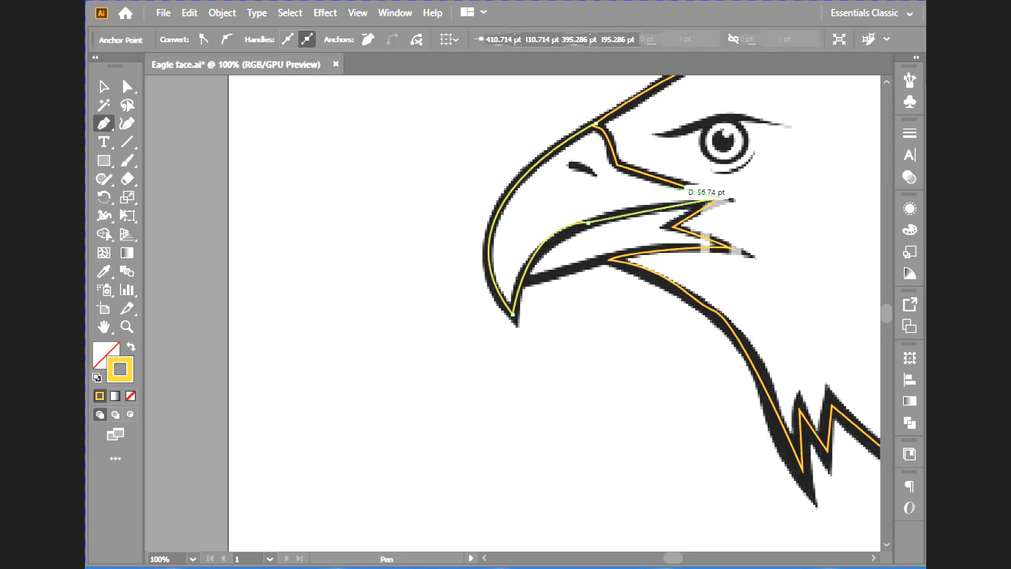
- Trace the beak base with the Pen tool, close the upper beak path at its starting anchor, and deselect it
{"action": "left_click", "coordinate": [618, 164]}
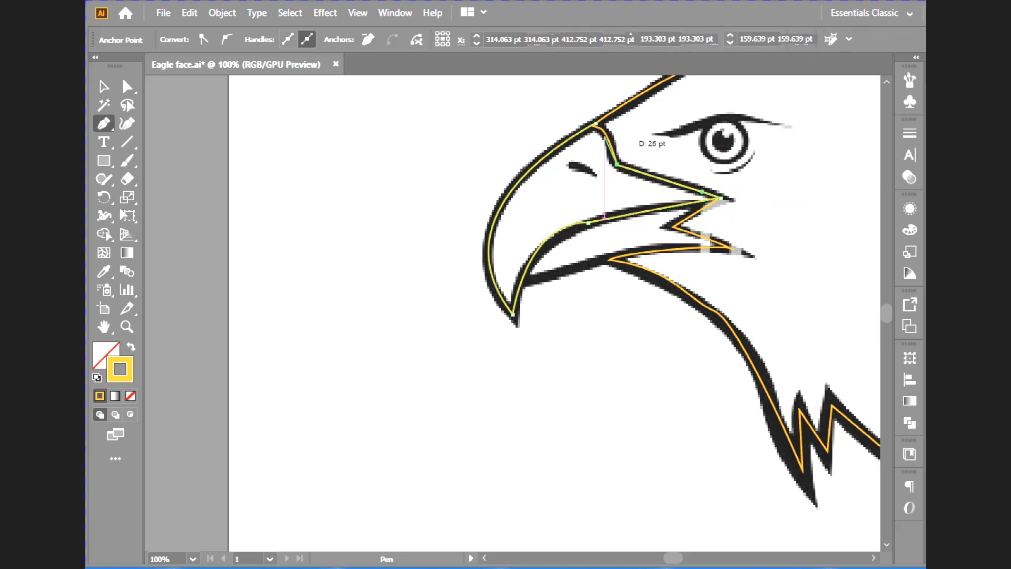
{"action": "left_click", "coordinate": [595, 123]}
{"action": "left_click", "coordinate": [595, 123]}
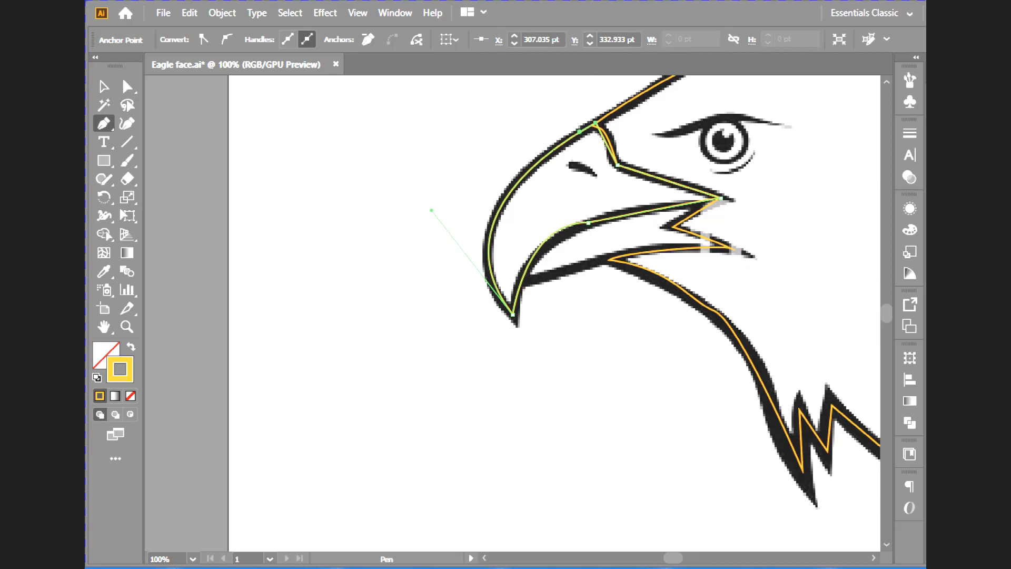
{"action": "key", "text": "ctrl+shift+a"}
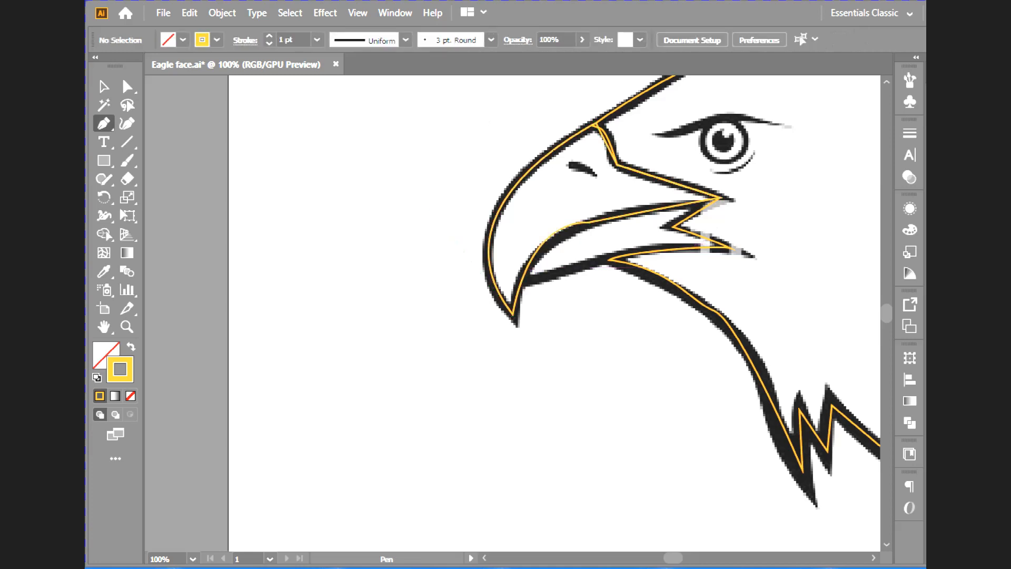
- Start the lower beak path behind the hooked tip and trace its upper edge to the mouth corner, adjusting the curve handles
{"action": "left_click_drag", "start_coordinate": [521, 280], "coordinate": [538, 248]}
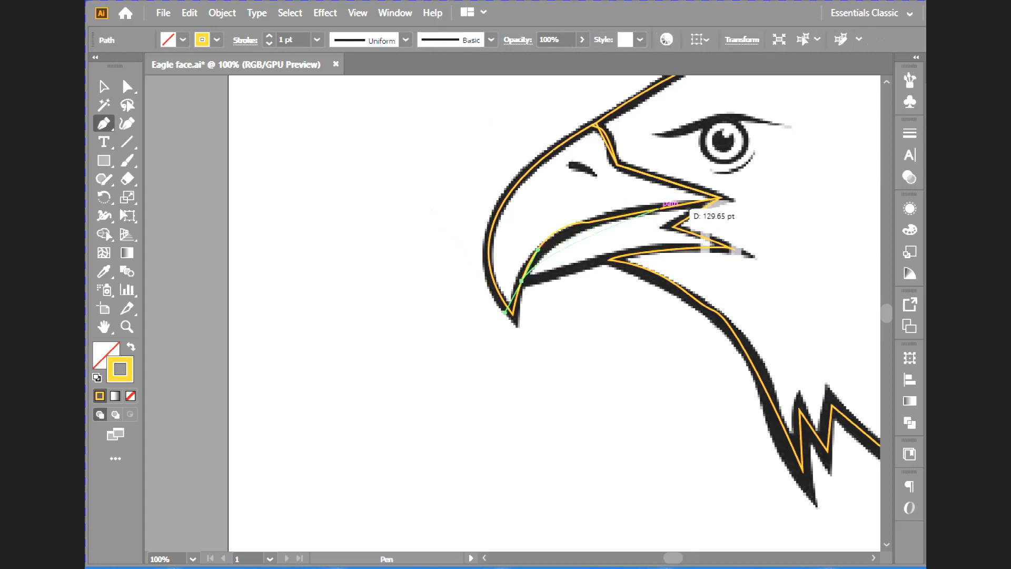
{"action": "left_click_drag", "start_coordinate": [635, 213], "coordinate": [697, 211]}
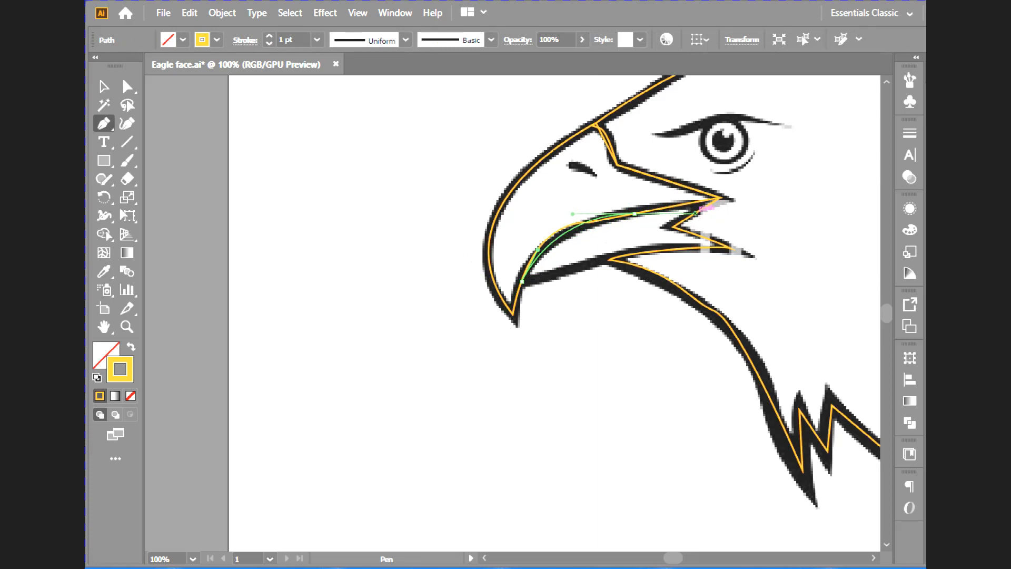
{"action": "left_click_drag", "start_coordinate": [697, 212], "coordinate": [700, 211]}
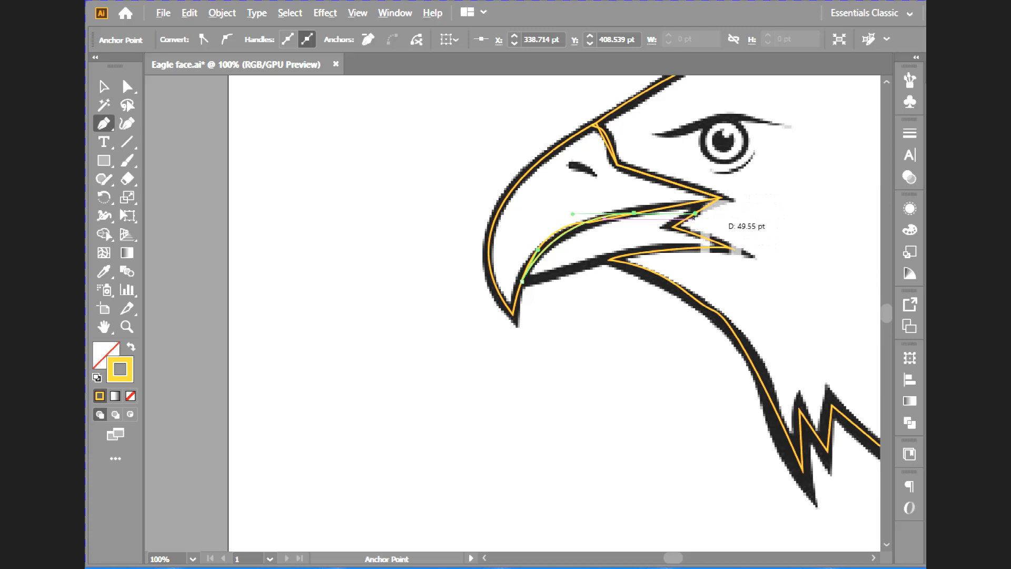
{"action": "left_click", "coordinate": [696, 213], "text": "alt"}
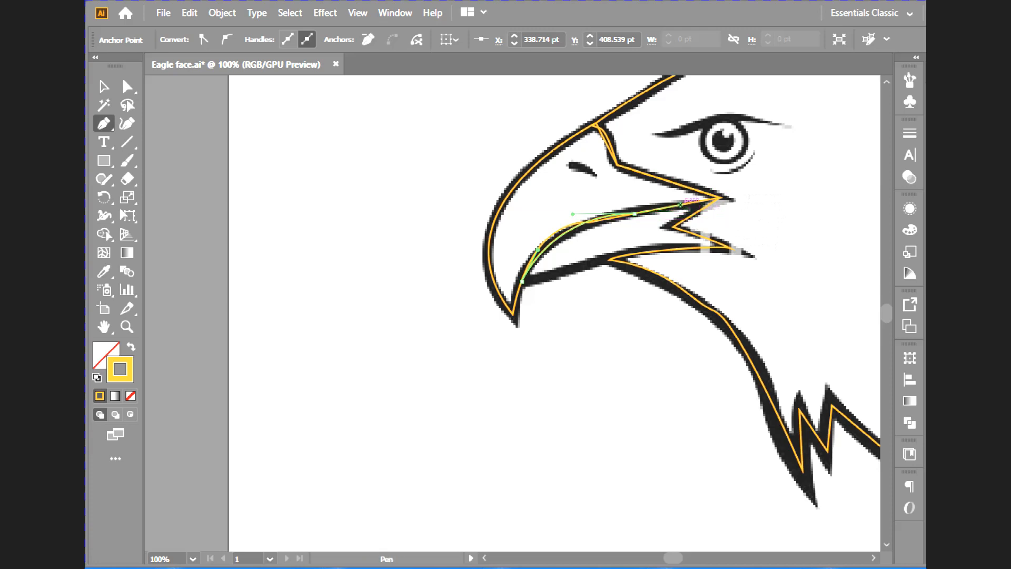
{"action": "left_click", "coordinate": [680, 204]}
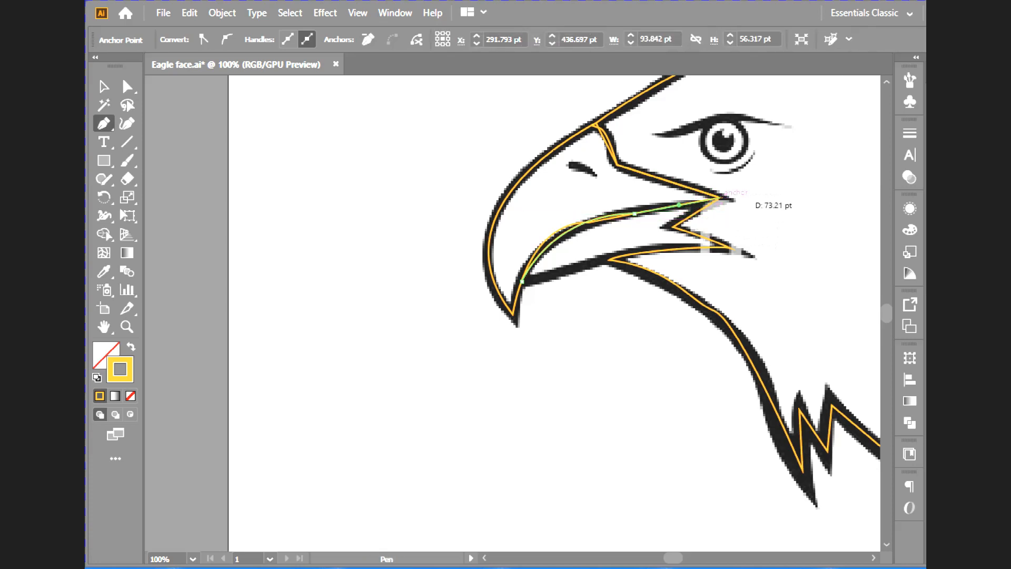
{"action": "left_click", "coordinate": [719, 198]}
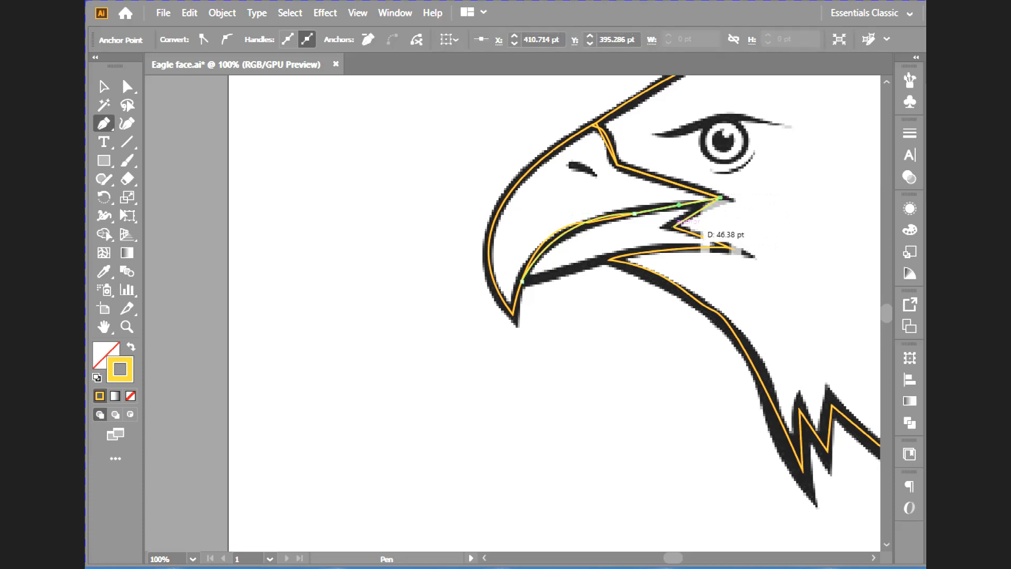
- Trace the zigzag mouth corner and the lower beak's bottom edge, closing the path at its starting anchor
{"action": "left_click", "coordinate": [674, 227]}
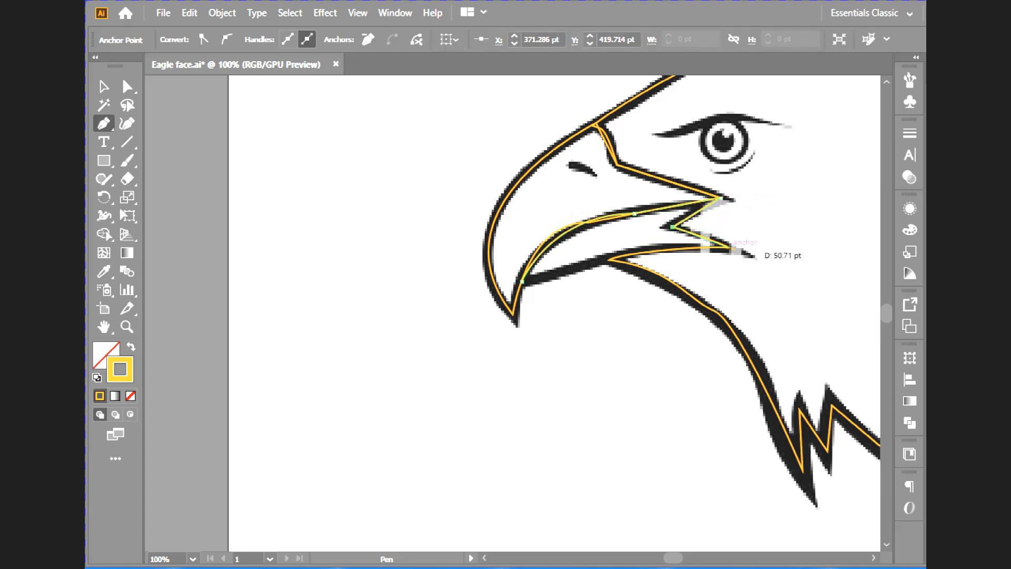
{"action": "left_click", "coordinate": [735, 252]}
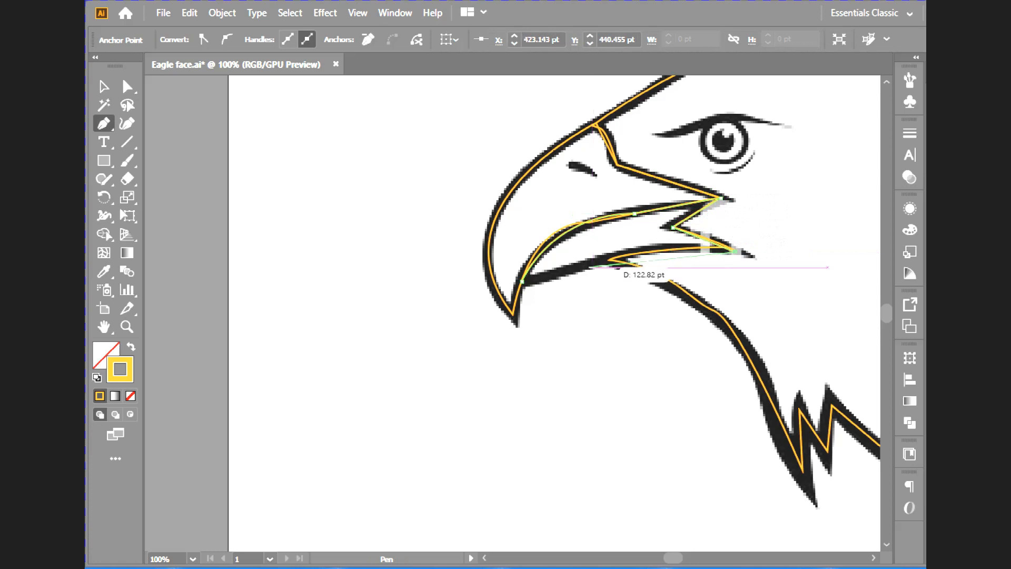
{"action": "left_click_drag", "start_coordinate": [584, 268], "coordinate": [547, 290]}
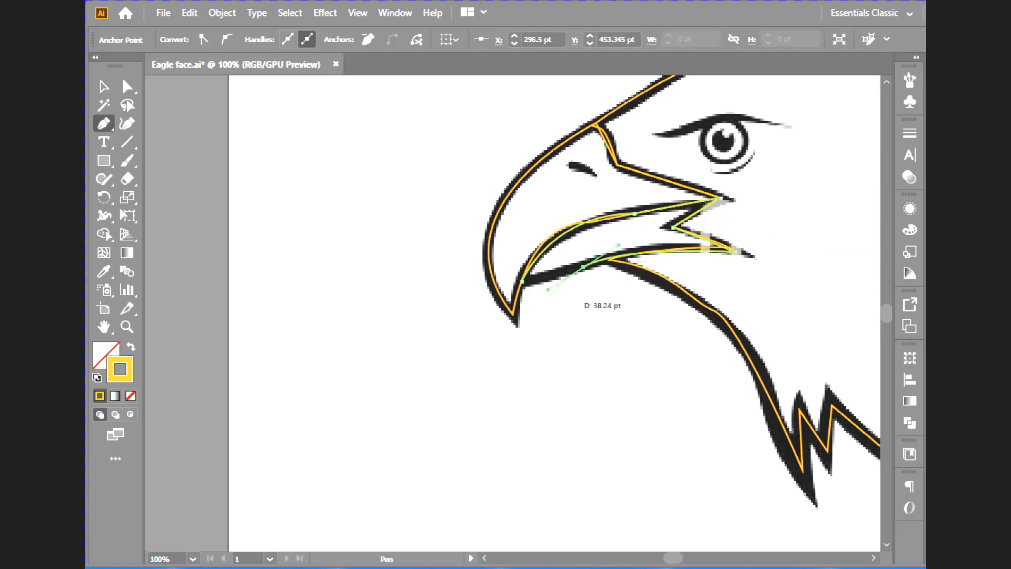
{"action": "left_click", "coordinate": [548, 290], "text": "alt"}
{"action": "left_click", "coordinate": [547, 281]}
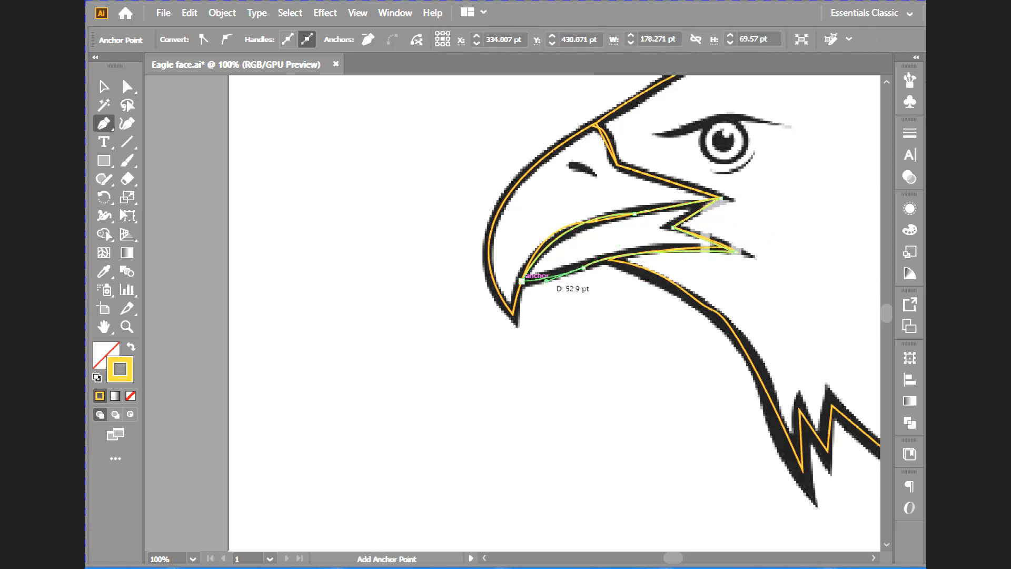
{"action": "left_click", "coordinate": [522, 281]}
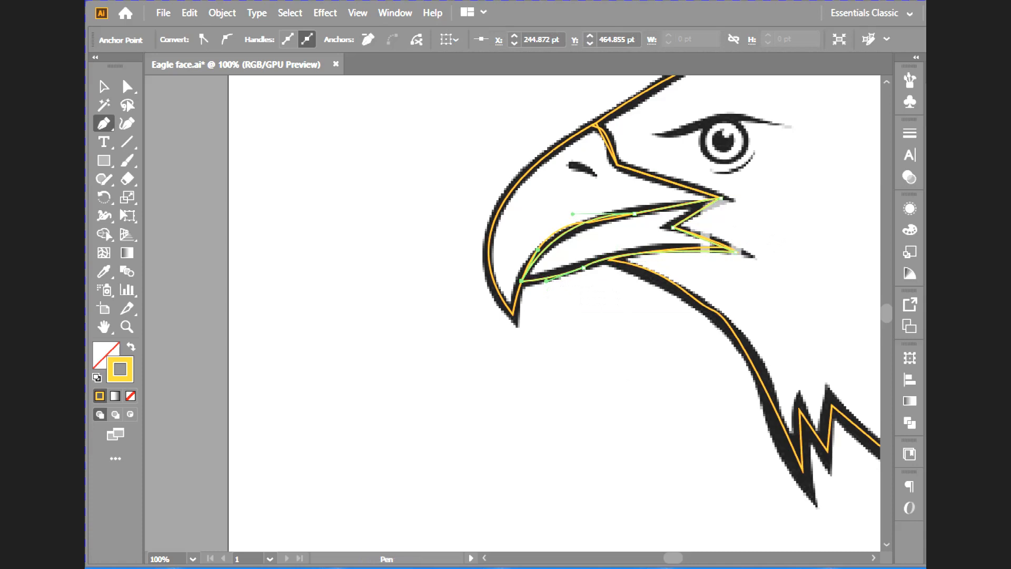
- Trace the nostril mark on the upper beak as a short, separate curved path
{"action": "mouse_move", "coordinate": [473, 568]}
{"action": "left_click", "coordinate": [473, 527]}
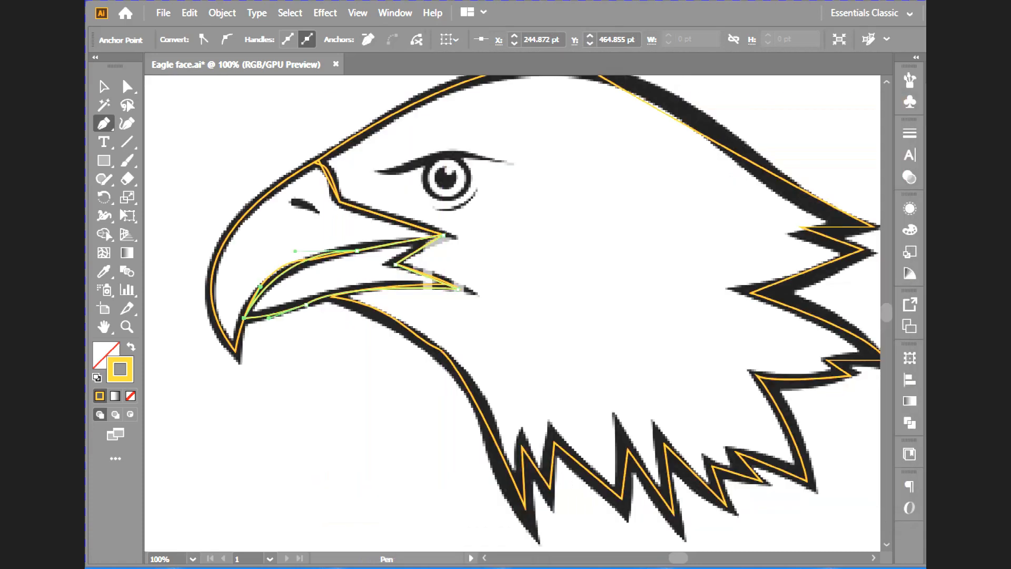
{"action": "left_click_drag", "start_coordinate": [291, 198], "coordinate": [299, 201]}
{"action": "left_click", "coordinate": [317, 212]}
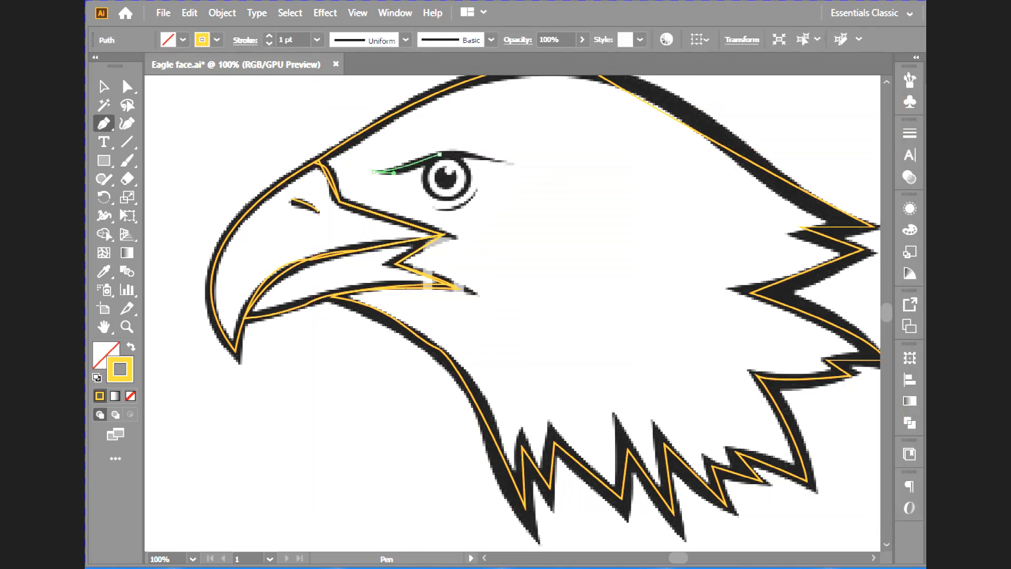
- Trace the brow line above the eye as an open curved path from its front tip to its rear tip
{"action": "left_click_drag", "start_coordinate": [440, 155], "coordinate": [448, 148]}
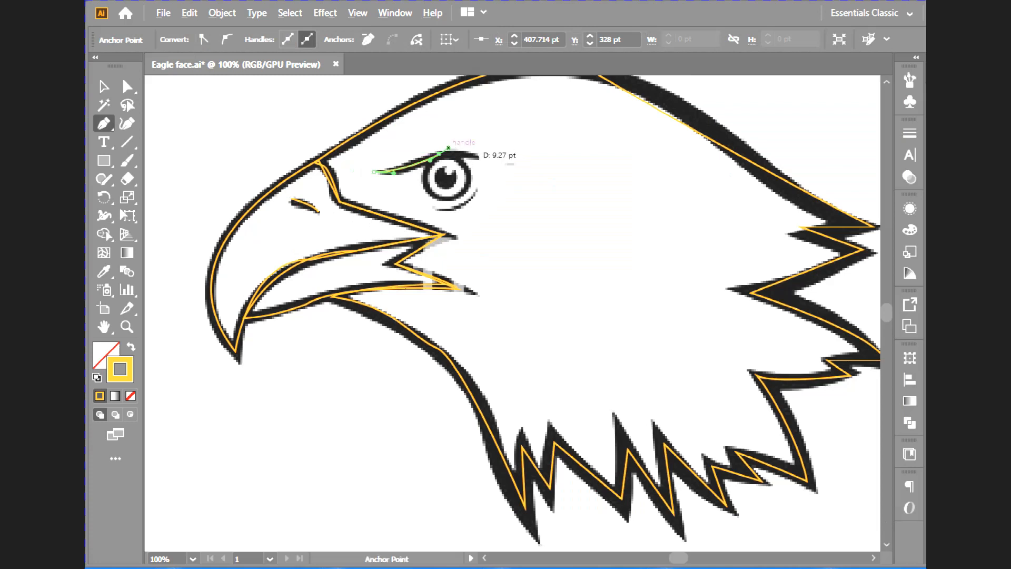
{"action": "left_click_drag", "start_coordinate": [448, 148], "coordinate": [452, 151]}
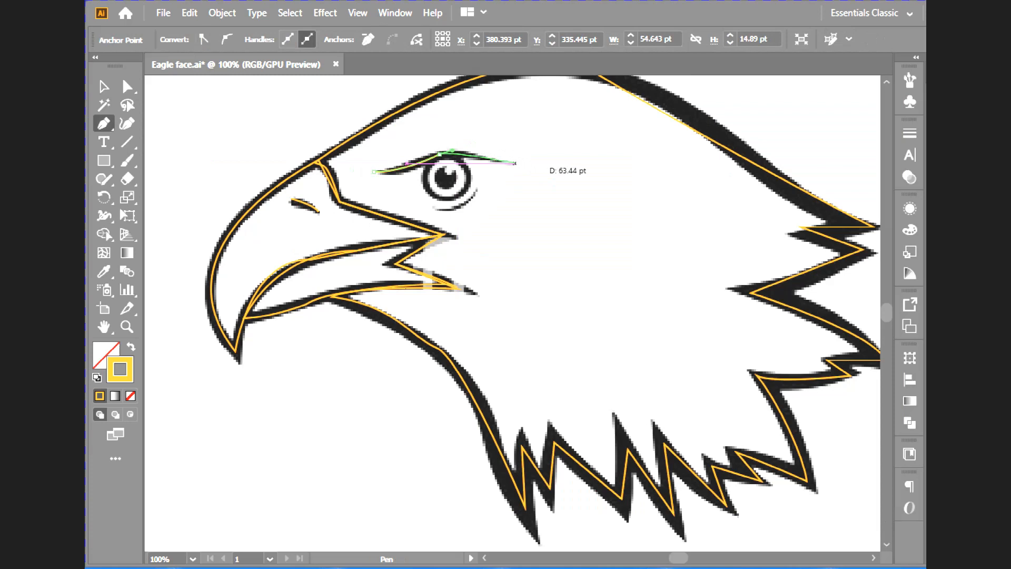
{"action": "left_click", "coordinate": [518, 163]}
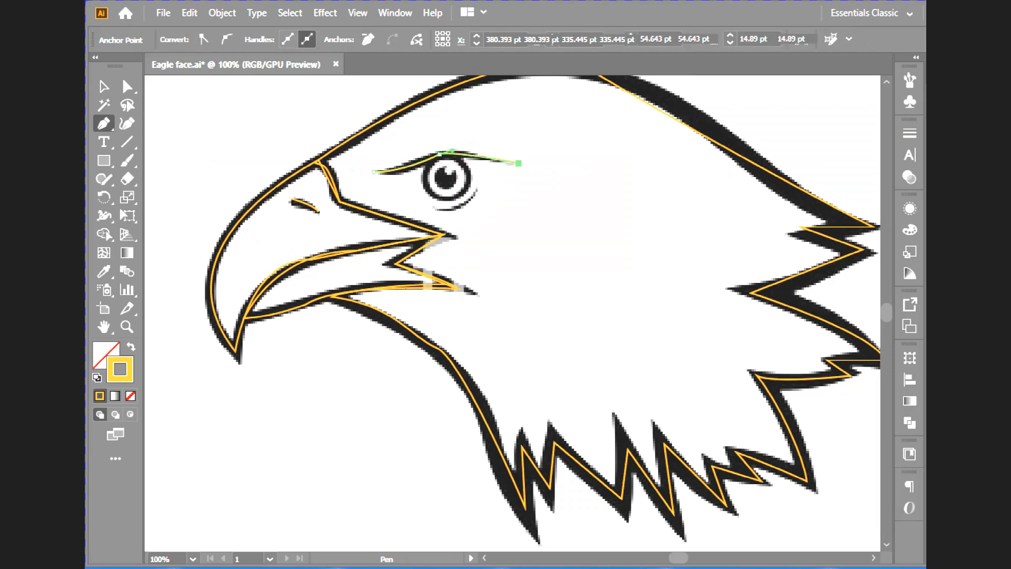
{"action": "key", "text": "Escape"}
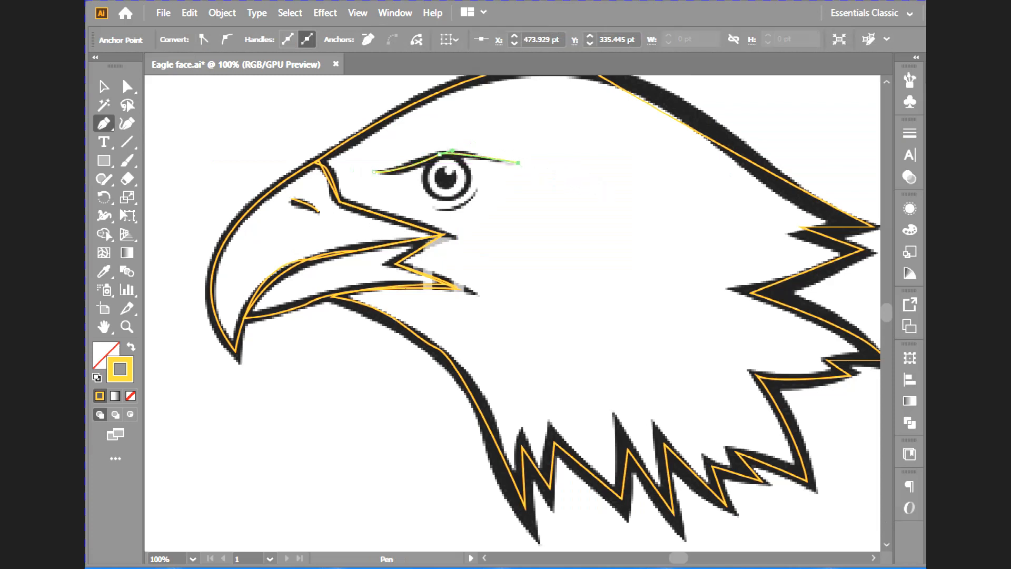
- Trace the short curved line below and behind the eye as a separate open path
{"action": "left_click", "coordinate": [432, 208]}
{"action": "left_click_drag", "start_coordinate": [479, 183], "coordinate": [480, 157]}
{"action": "key", "text": "Escape"}
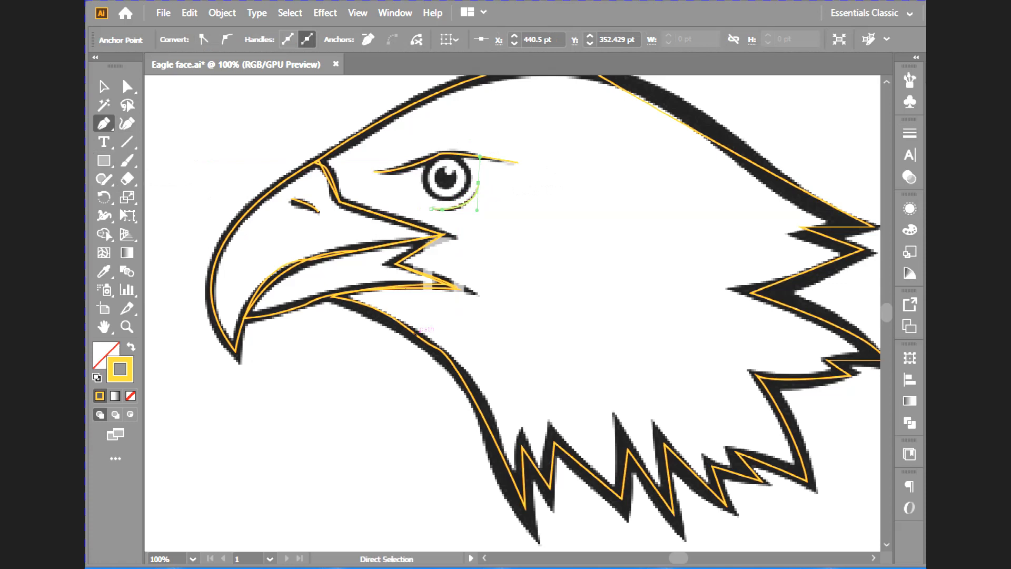
- Draw an ellipse over the eye's outer ring and stretch it upward to fit the ring
{"action": "key", "text": "ctrl+minus"}
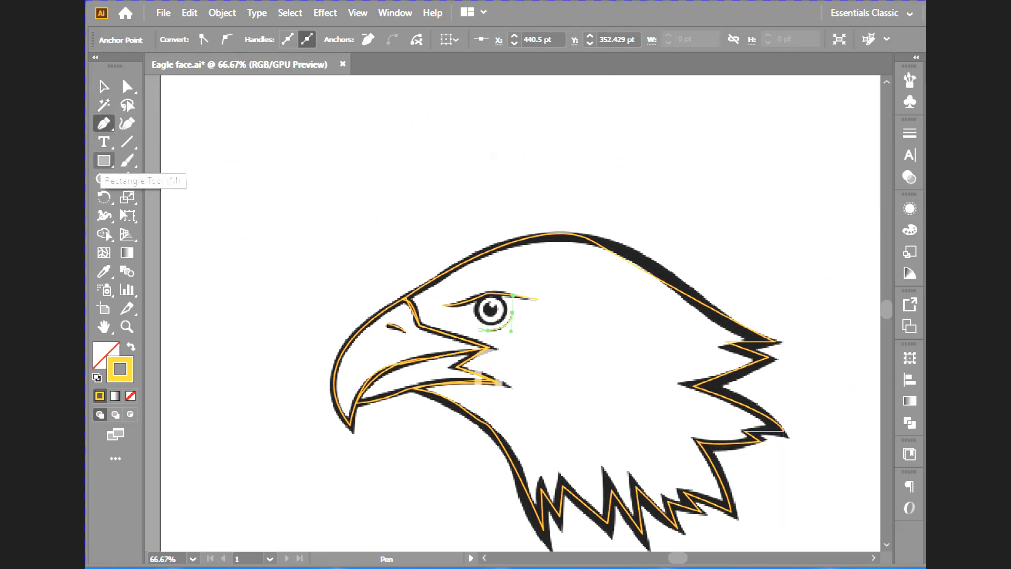
{"action": "left_click_drag", "start_coordinate": [104, 160], "coordinate": [158, 196]}
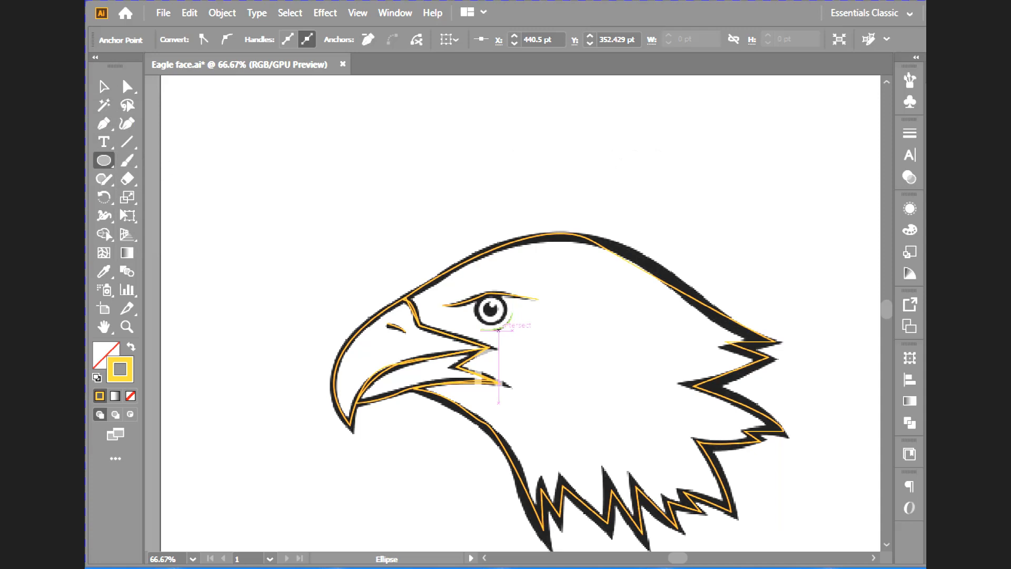
{"action": "key", "text": "ctrl+equal"}
{"action": "key", "text": "ctrl+equal"}
{"action": "key", "text": "ctrl+equal"}
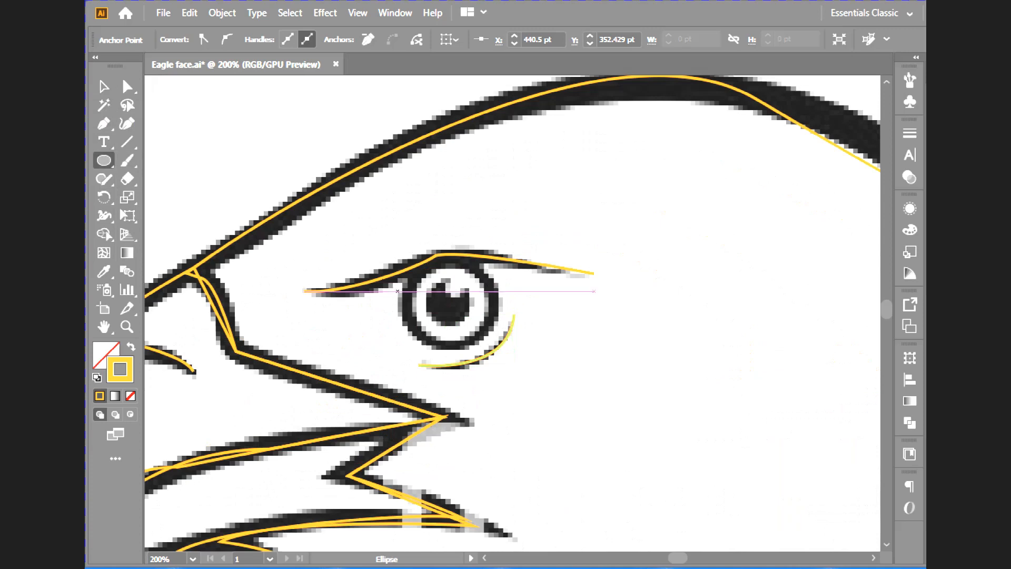
{"action": "mouse_move", "coordinate": [405, 279]}
{"action": "left_mouse_down"}
{"action": "mouse_move", "coordinate": [448, 332]}
{"action": "mouse_move", "coordinate": [501, 346]}
{"action": "left_mouse_up"}
{"action": "left_click_drag", "start_coordinate": [454, 278], "coordinate": [453, 259]}
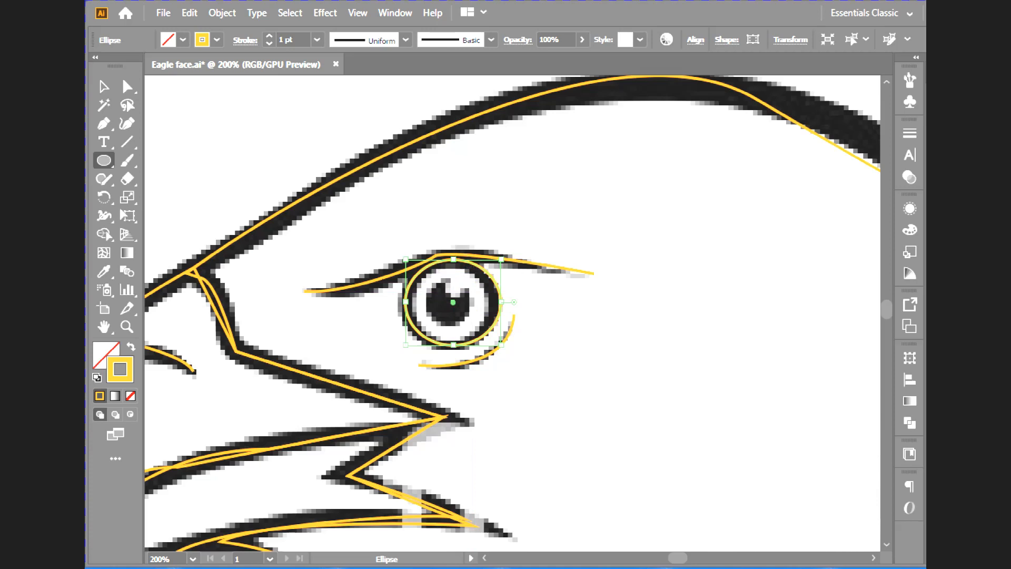
- Draw a smaller ellipse over the pupil and extend its upper edge to match the dark area
{"action": "left_click_drag", "start_coordinate": [430, 286], "coordinate": [477, 325]}
{"action": "key", "text": "v"}
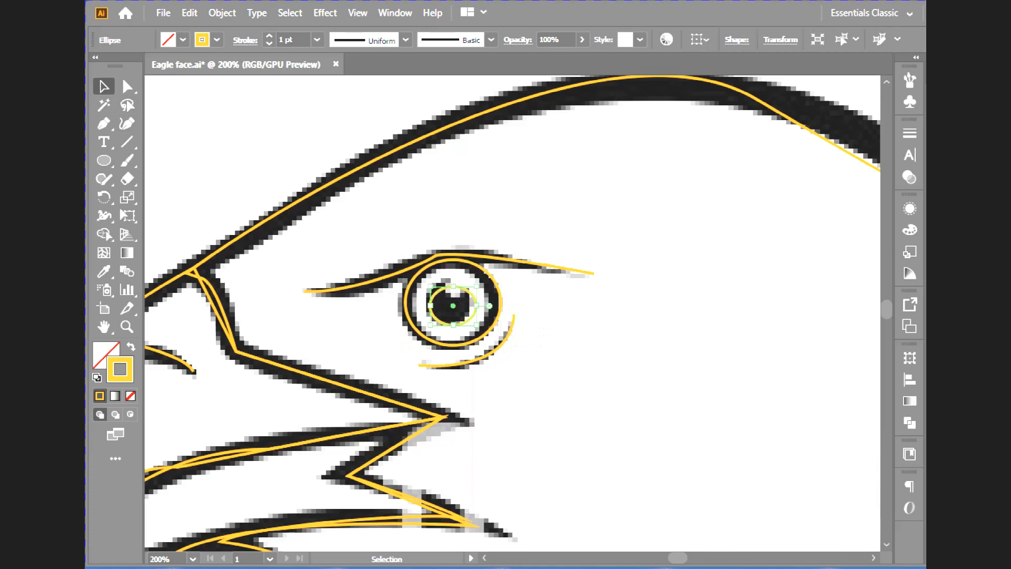
{"action": "left_click_drag", "start_coordinate": [476, 286], "coordinate": [476, 279]}
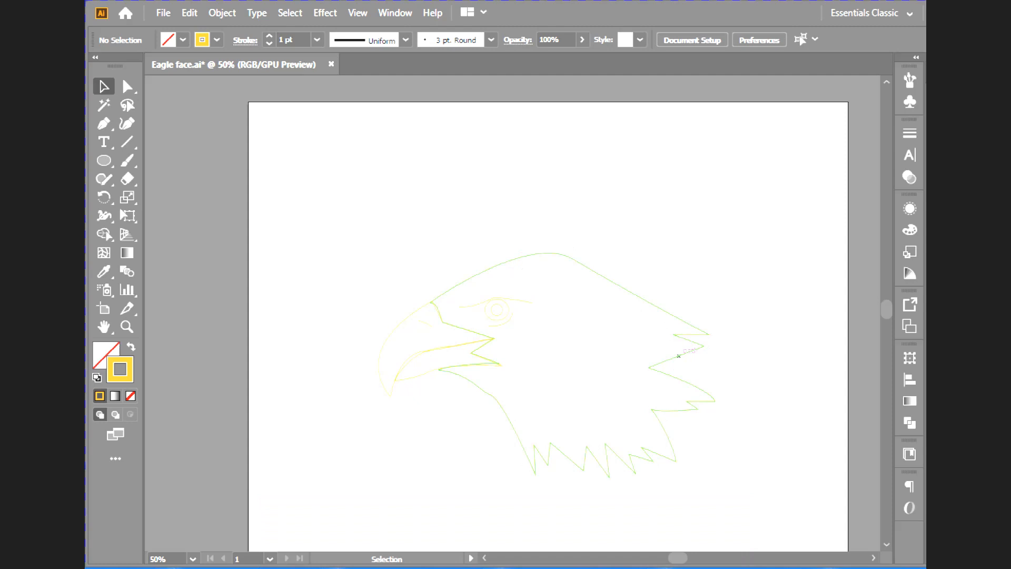
- Give the eagle's head outline a black stroke with a weight of 7 pt
{"action": "left_click", "coordinate": [678, 356]}
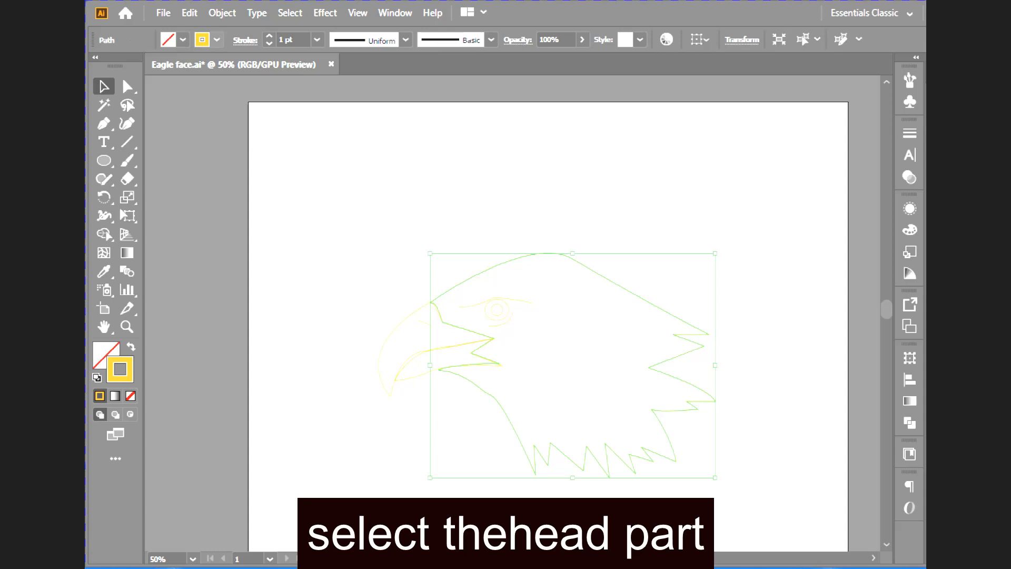
{"action": "left_click", "coordinate": [217, 40]}
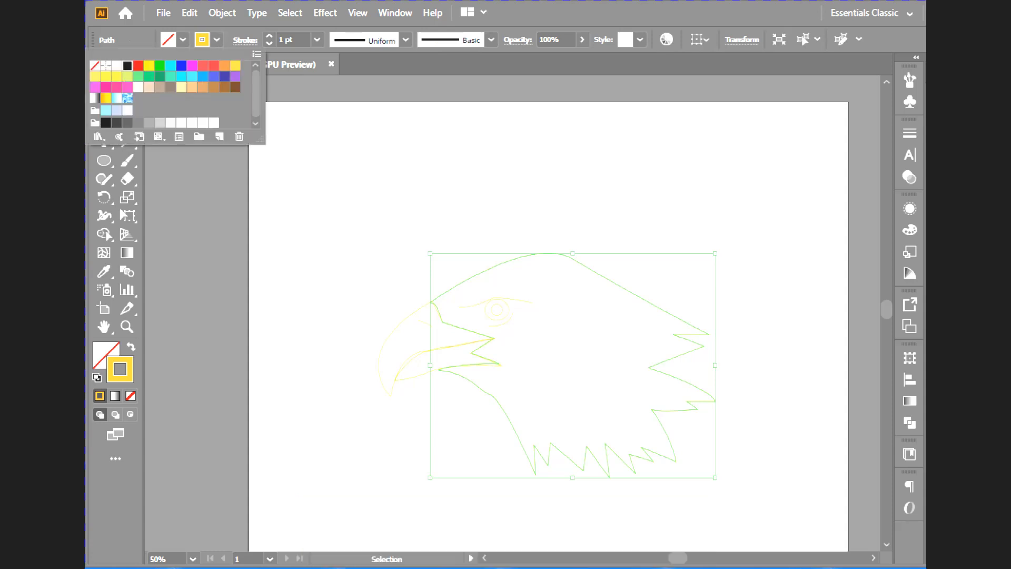
{"action": "left_click", "coordinate": [127, 65]}
{"action": "left_click", "coordinate": [270, 36]}
{"action": "left_click", "coordinate": [269, 35]}
{"action": "left_click", "coordinate": [269, 36]}
{"action": "left_click", "coordinate": [269, 36]}
{"action": "left_click", "coordinate": [269, 36]}
{"action": "left_click", "coordinate": [269, 36]}
{"action": "left_click", "coordinate": [269, 36]}
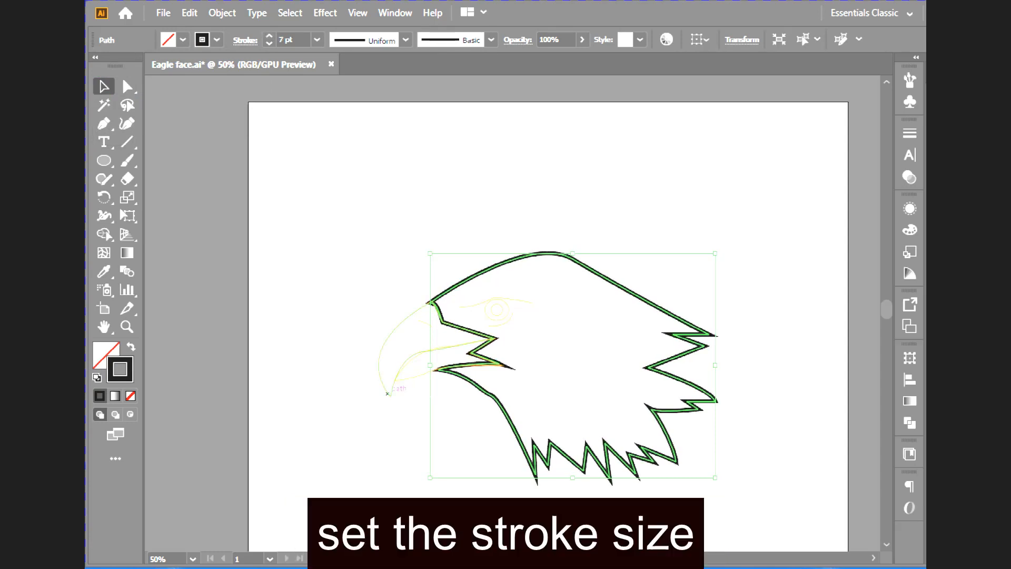
- Set the upper beak path's stroke weight to 7 pt
{"action": "left_click", "coordinate": [389, 393]}
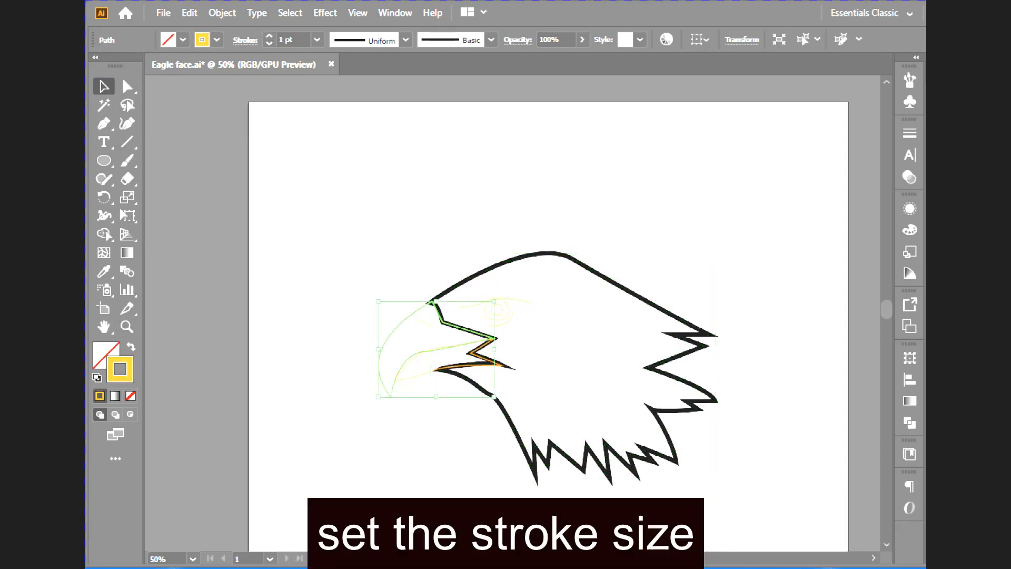
{"action": "left_click", "coordinate": [269, 36]}
{"action": "left_click", "coordinate": [269, 35]}
{"action": "left_click", "coordinate": [270, 36]}
{"action": "left_click", "coordinate": [270, 36]}
{"action": "left_click", "coordinate": [269, 36]}
{"action": "left_click", "coordinate": [269, 36]}
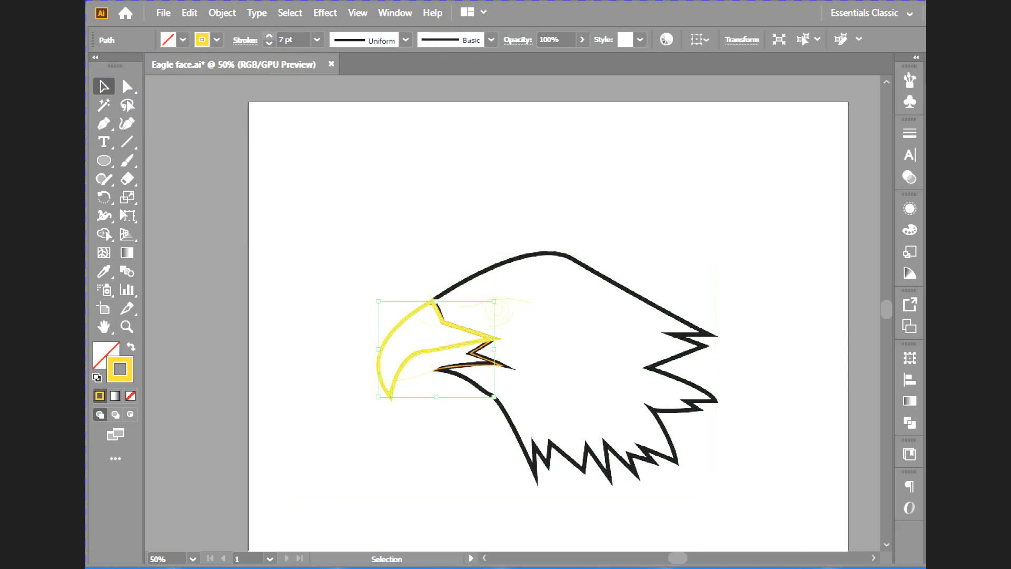
- Copy the upper beak's stroke appearance onto the lower beak path with the Eyedropper and deselect it
{"action": "left_click", "coordinate": [422, 408]}
{"action": "left_click", "coordinate": [426, 373]}
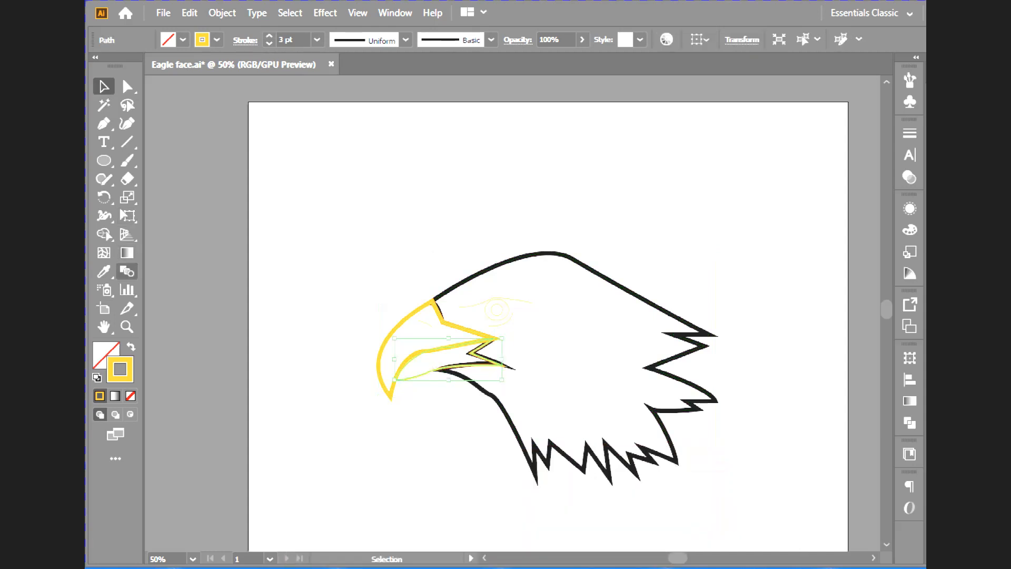
{"action": "key", "text": "i"}
{"action": "left_click", "coordinate": [409, 319]}
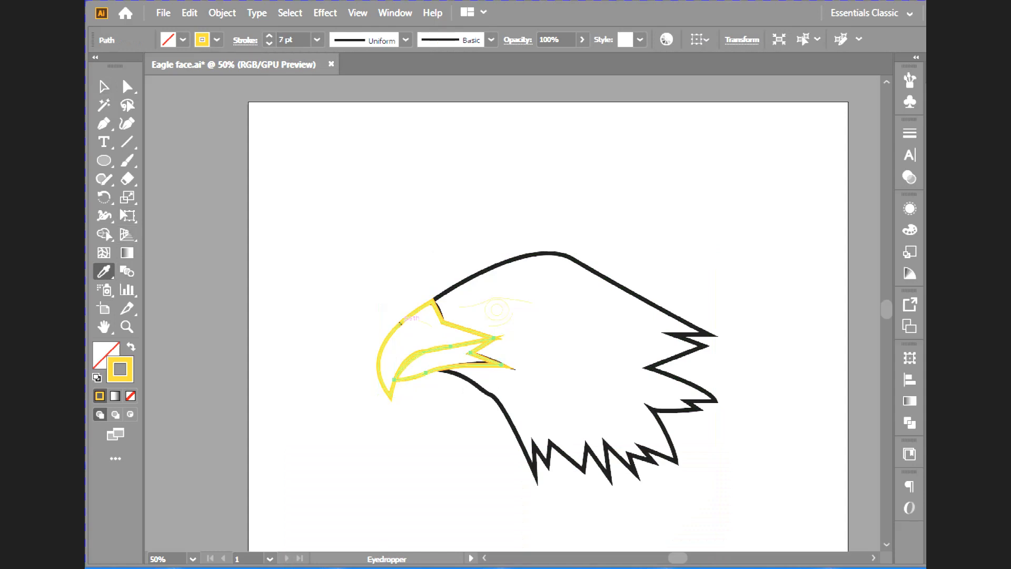
{"action": "key", "text": "v"}
{"action": "key", "text": "ctrl+shift+a"}
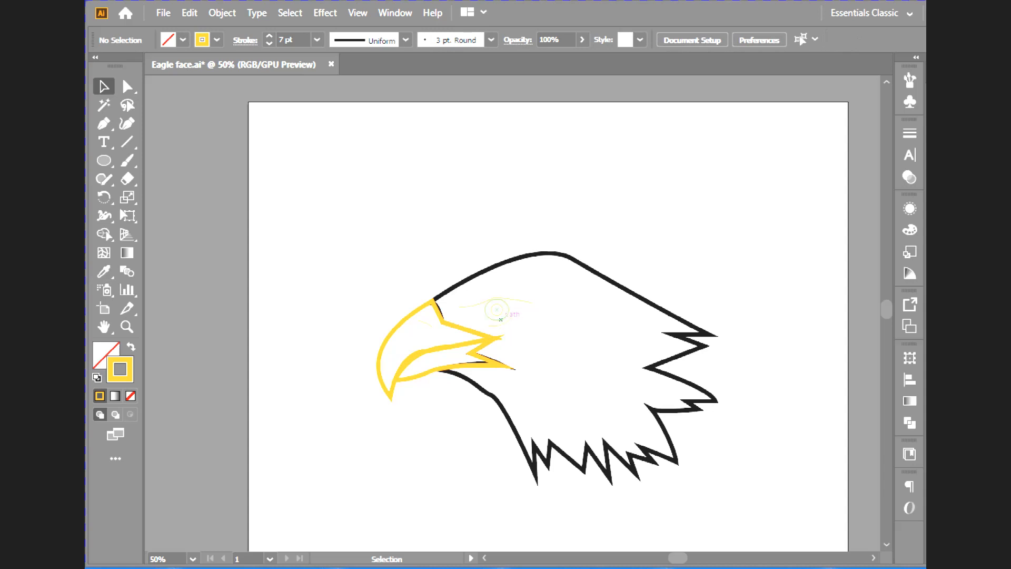
- Fill the eagle's pupil ellipse with black and deselect it
{"action": "left_click", "coordinate": [497, 310]}
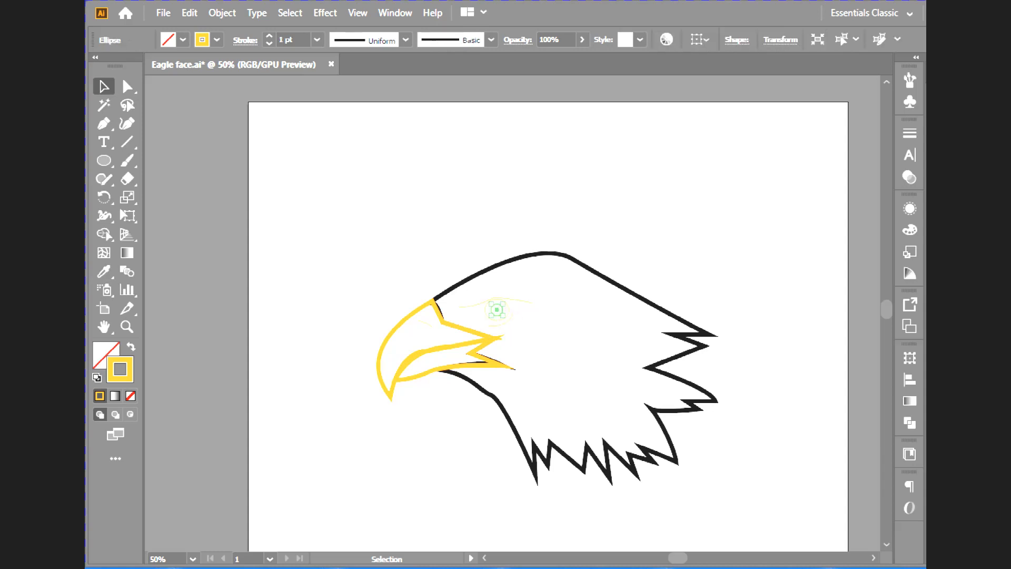
{"action": "key", "text": "g"}
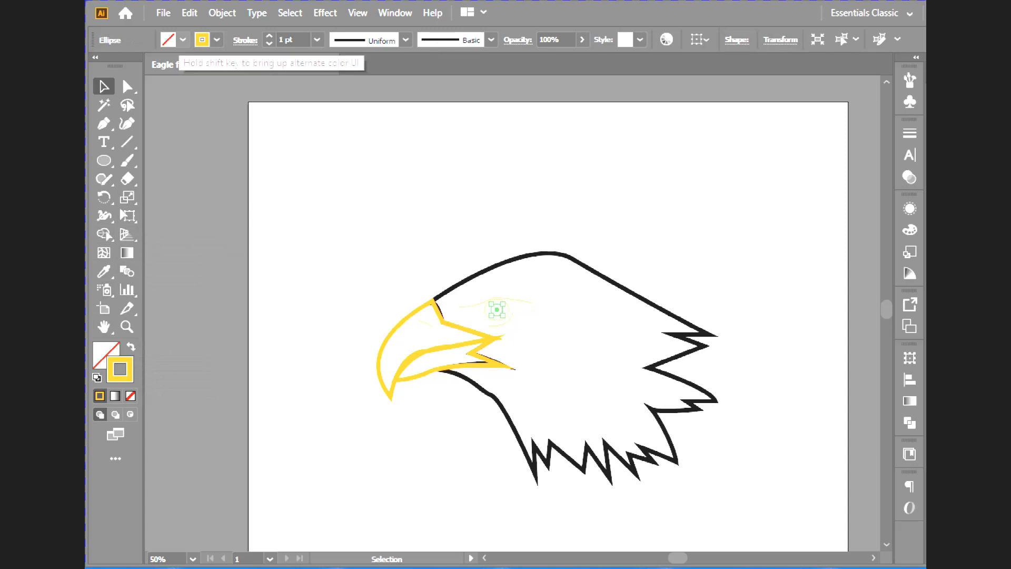
{"action": "left_click", "coordinate": [217, 39]}
{"action": "left_click", "coordinate": [127, 65]}
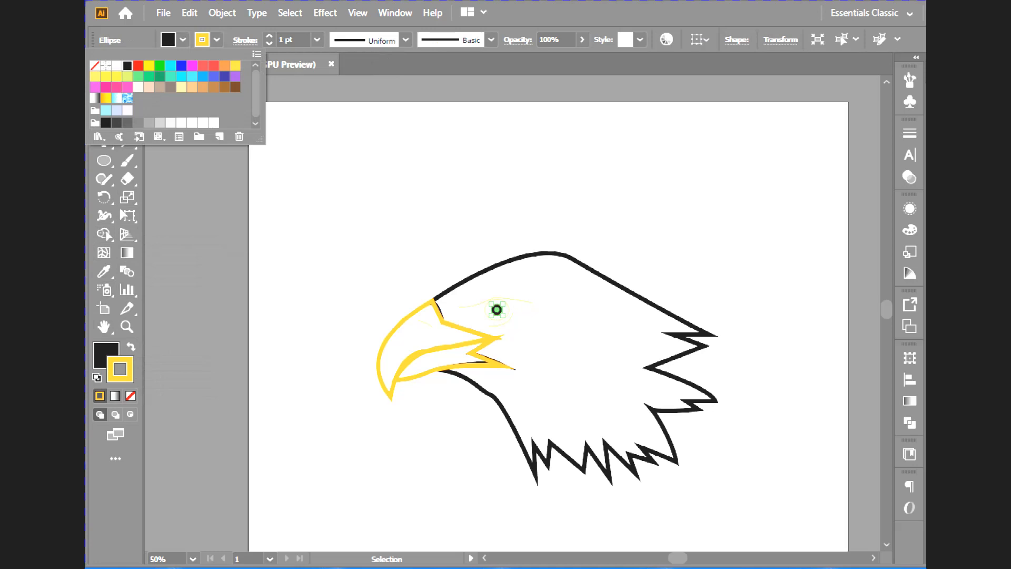
{"action": "left_click", "coordinate": [216, 39]}
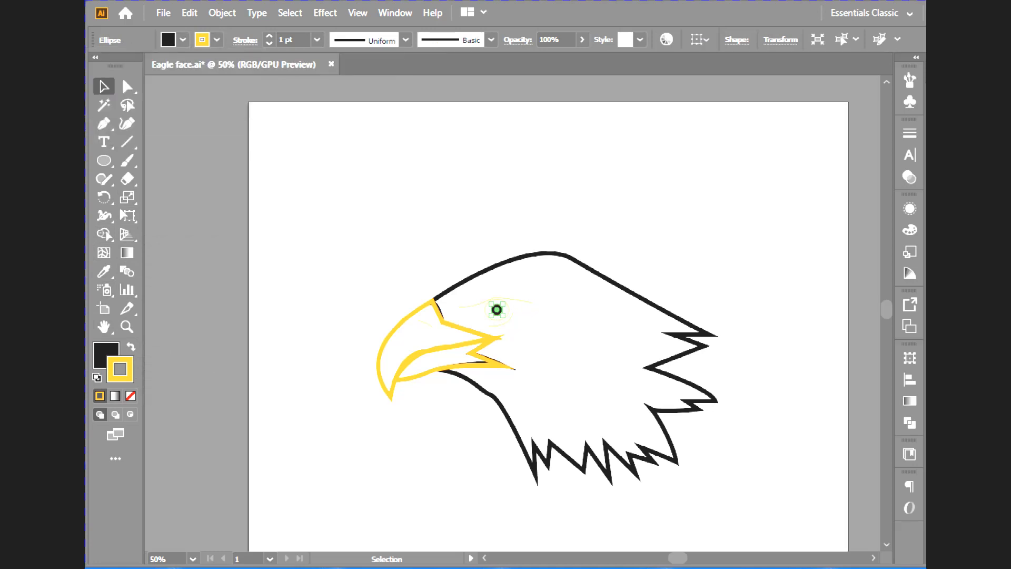
{"action": "left_click", "coordinate": [369, 195]}
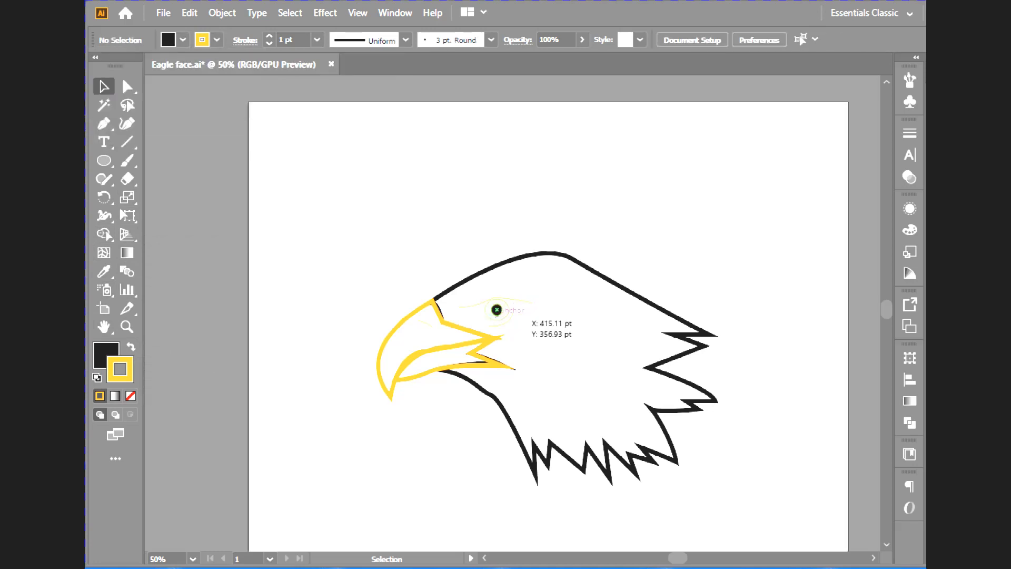
- Draw a small circle in the empty area above the eye with the Ellipse tool
{"action": "left_click", "coordinate": [496, 310]}
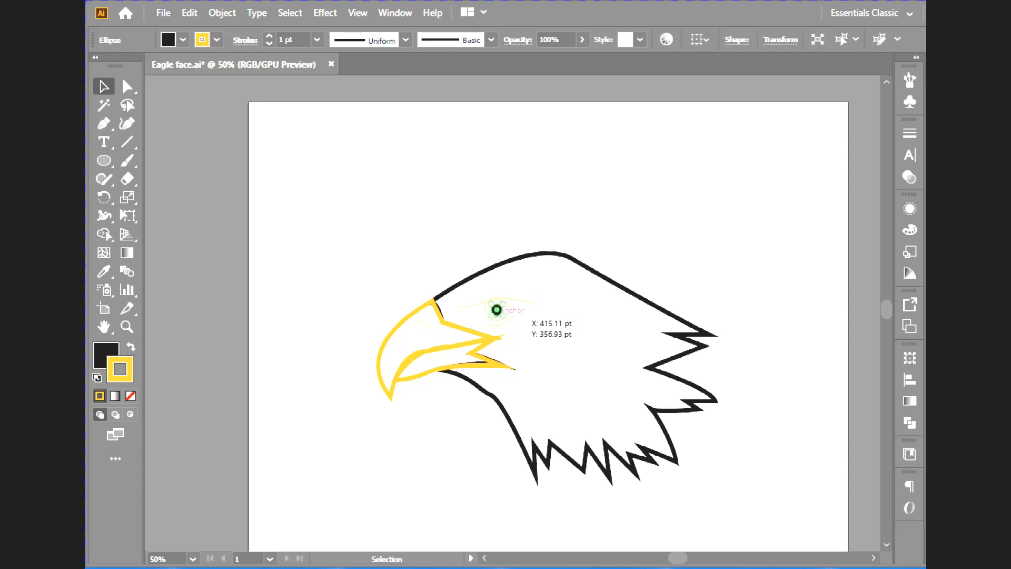
{"action": "scroll", "coordinate": [497, 310], "scroll_direction": "up", "scroll_amount": 5}
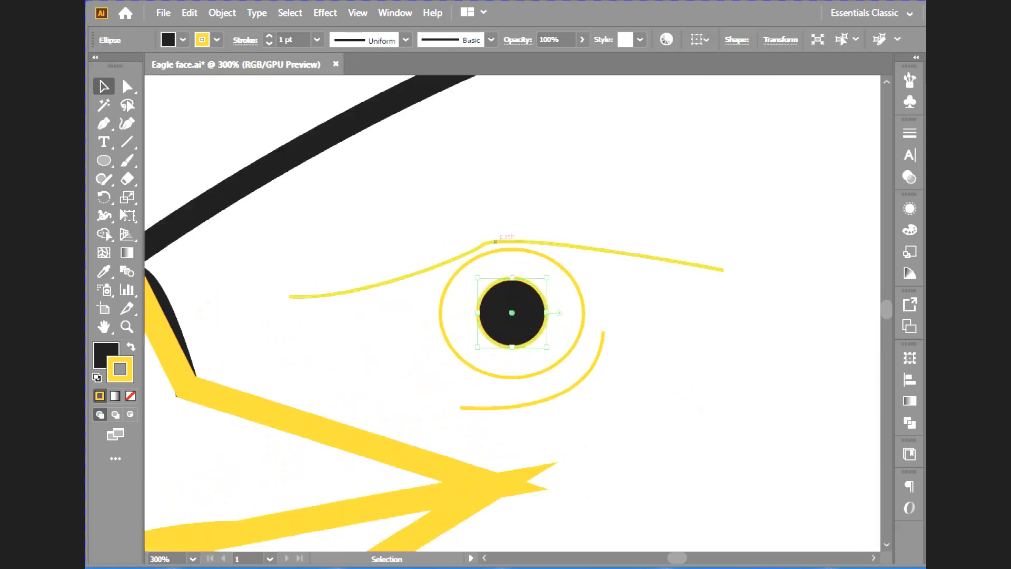
{"action": "left_click", "coordinate": [490, 184]}
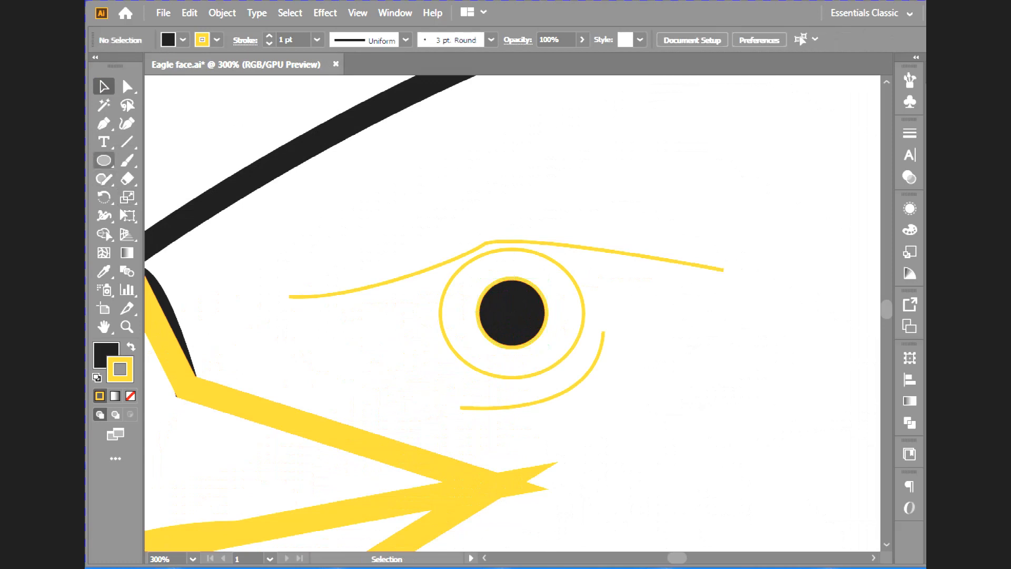
{"action": "left_click", "coordinate": [104, 160]}
{"action": "left_click_drag", "start_coordinate": [432, 147], "coordinate": [451, 164]}
{"action": "key", "text": "v"}
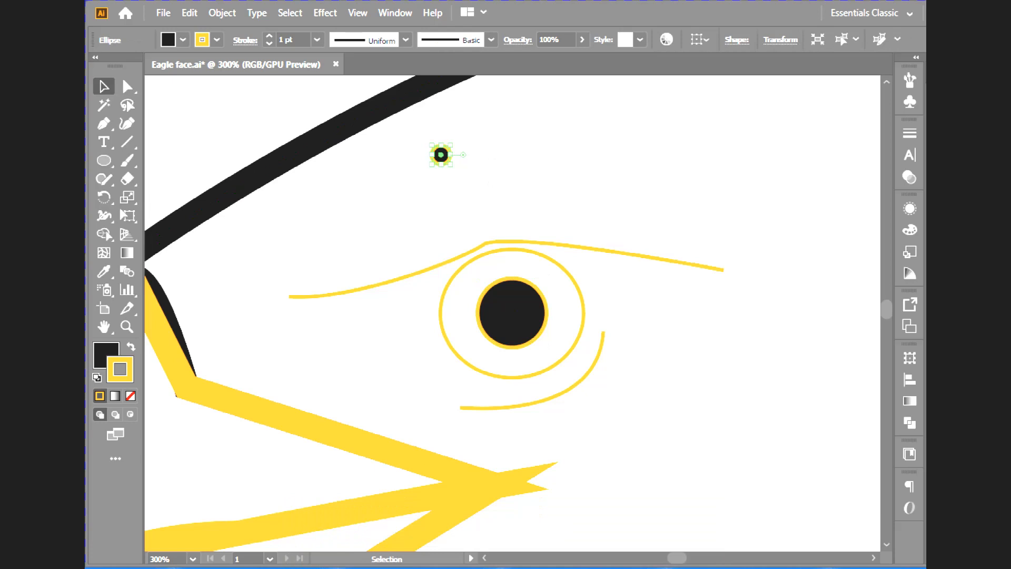
- Move the small circle onto the upper-right part of the pupil as a highlight
{"action": "key", "text": "ctrl"}
{"action": "key", "text": "ctrl+equal"}
{"action": "key", "text": "ctrl+equal"}
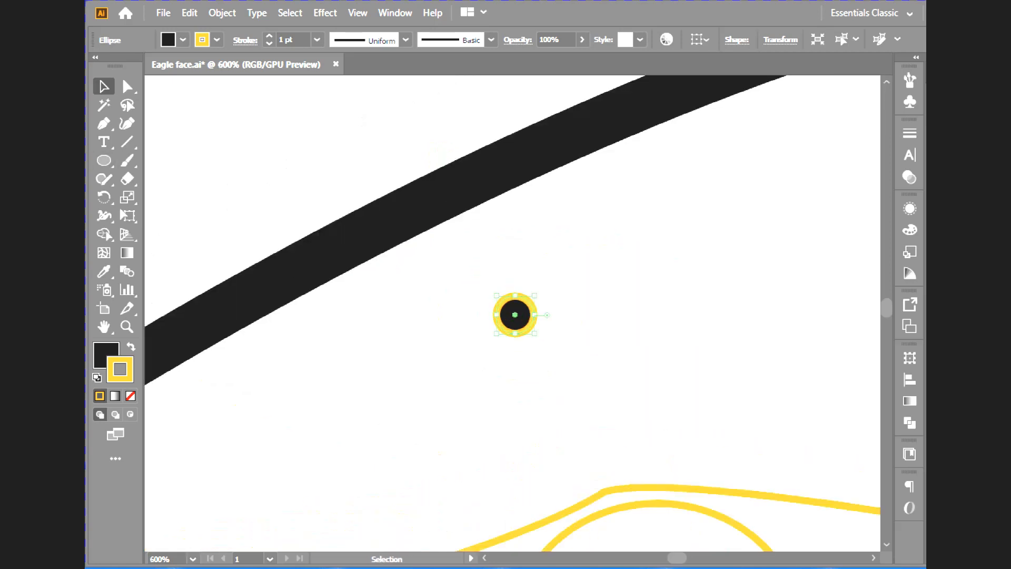
{"action": "left_click_drag", "start_coordinate": [515, 314], "coordinate": [658, 539]}
{"action": "scroll", "coordinate": [658, 539], "scroll_direction": "down", "scroll_amount": 4}
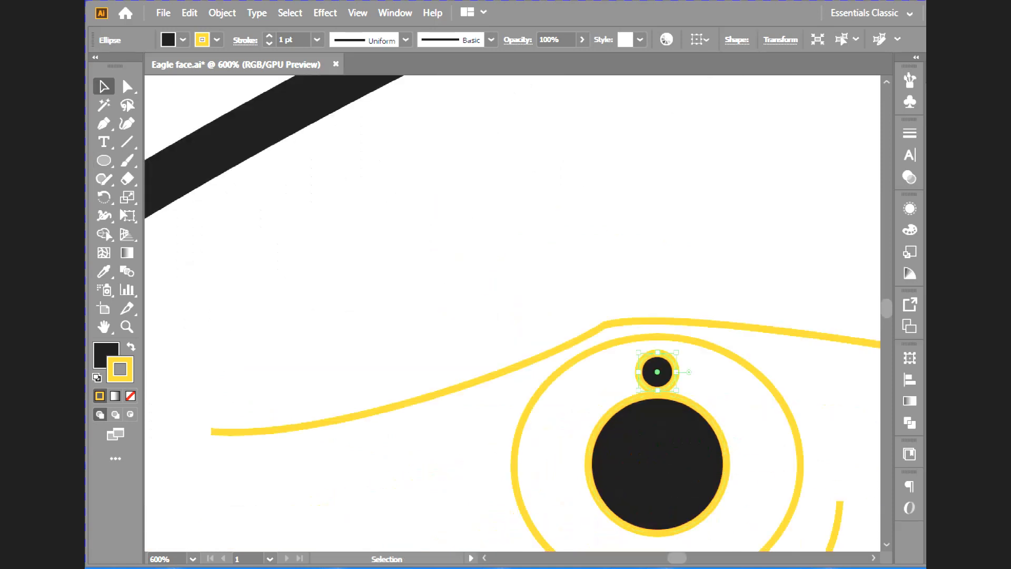
{"action": "left_click_drag", "start_coordinate": [658, 372], "coordinate": [684, 418]}
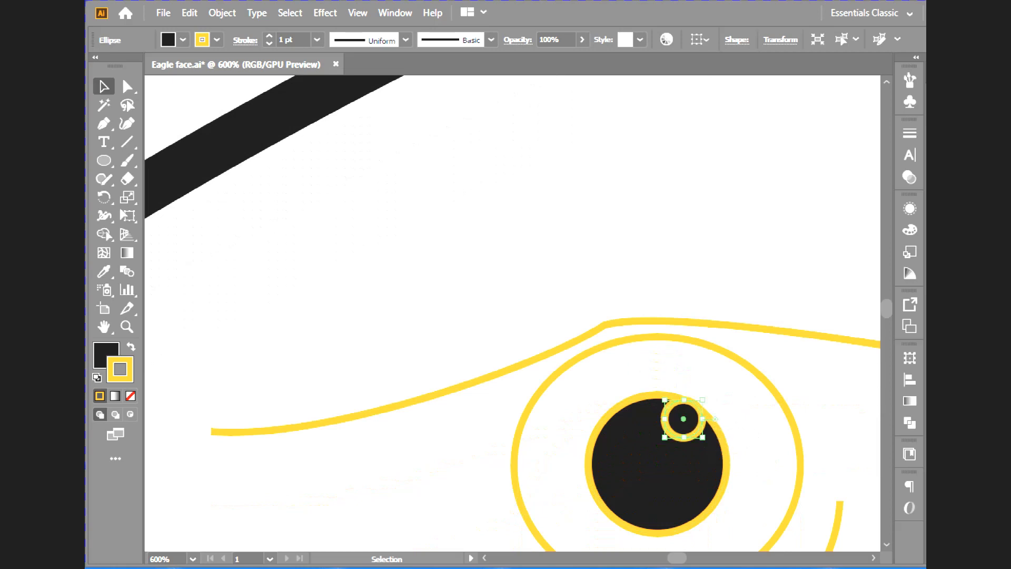
- Give the highlight circle a white fill and no stroke by sampling a white area with the Eyedropper, and deselect it
{"action": "left_click", "coordinate": [104, 272]}
{"action": "left_click", "coordinate": [237, 295]}
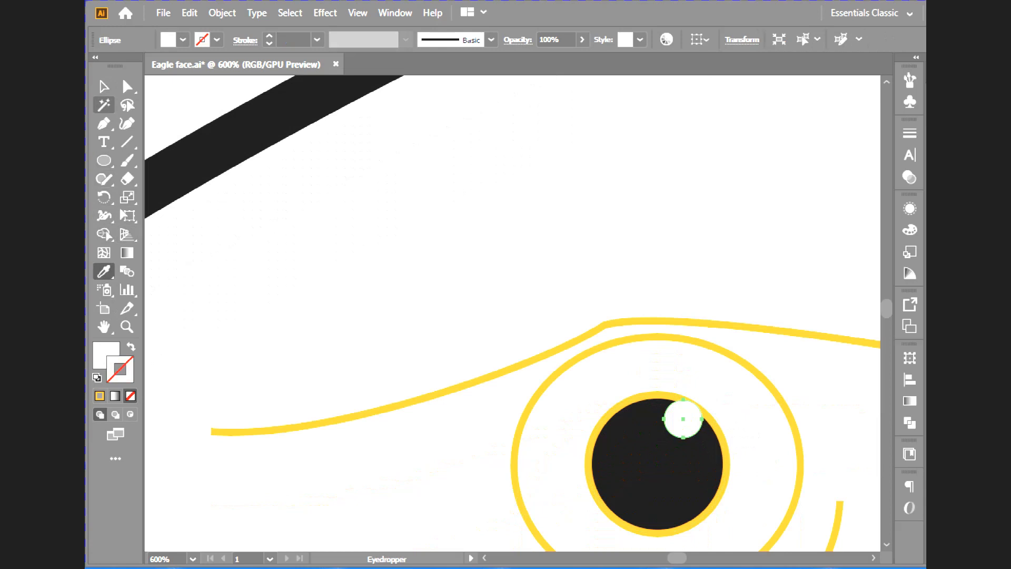
{"action": "left_click", "coordinate": [104, 86]}
{"action": "key", "text": "ctrl+shift+a"}
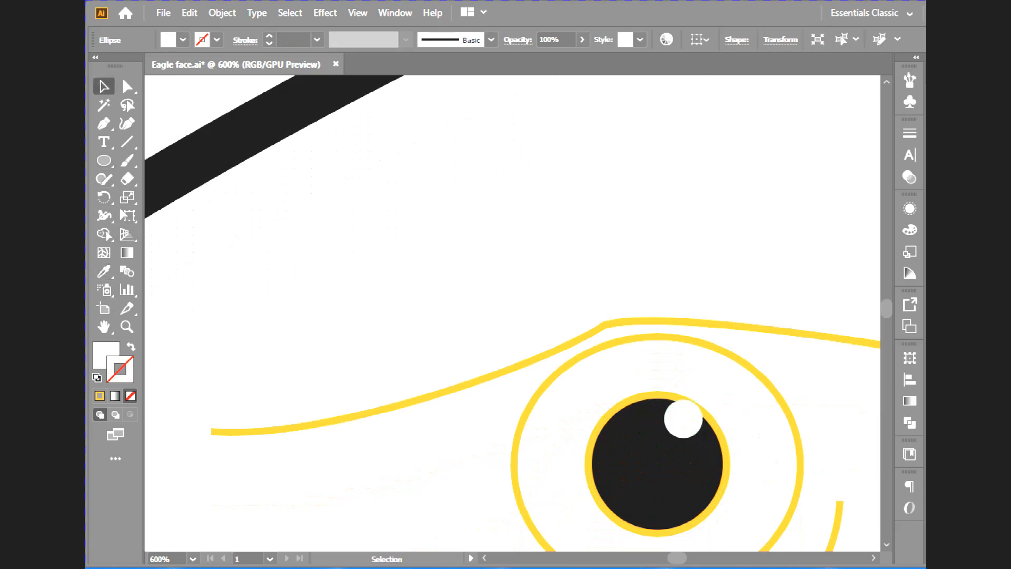
- Remove the pupil's yellow outline and give the outer eye ellipse a black stroke with a weight of 3 pt
{"action": "left_click", "coordinate": [723, 489]}
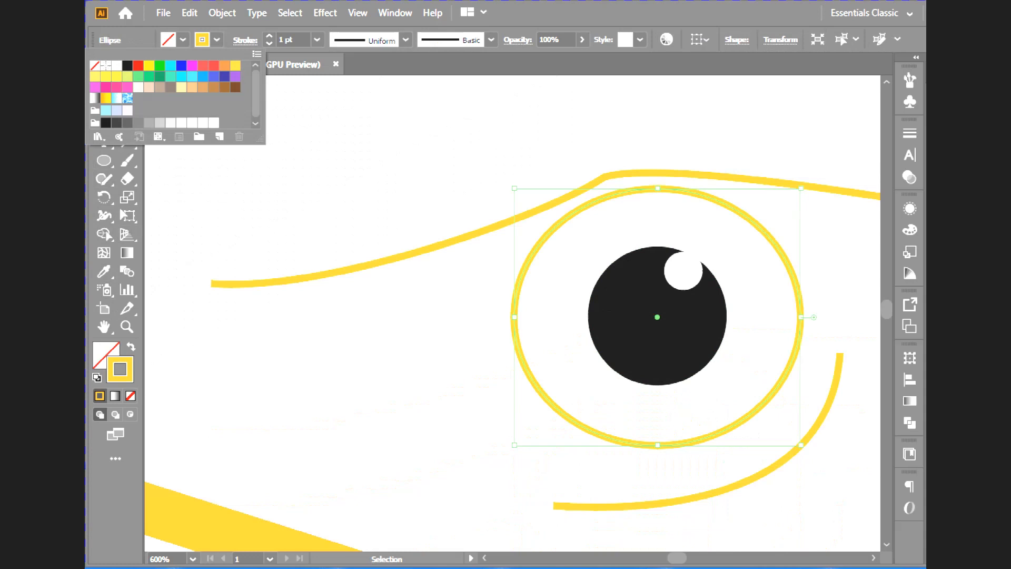
{"action": "left_click", "coordinate": [127, 66]}
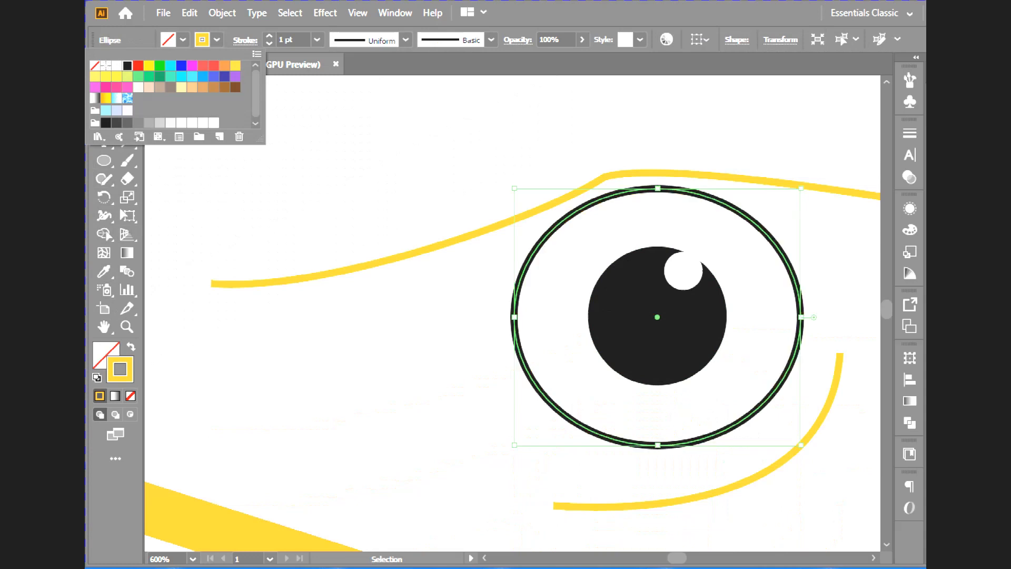
{"action": "left_click", "coordinate": [269, 36]}
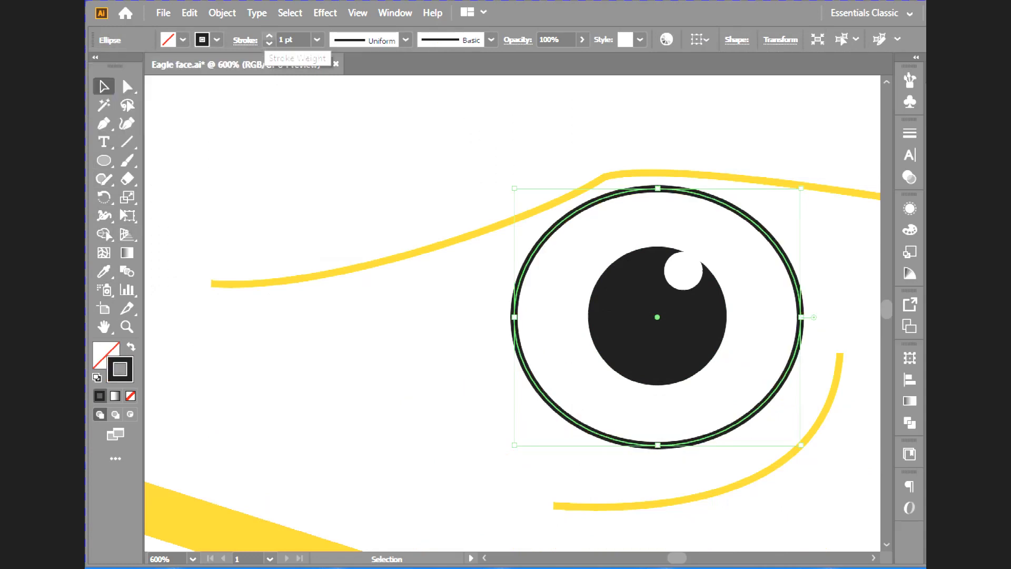
{"action": "left_click", "coordinate": [269, 36]}
{"action": "left_click", "coordinate": [269, 37]}
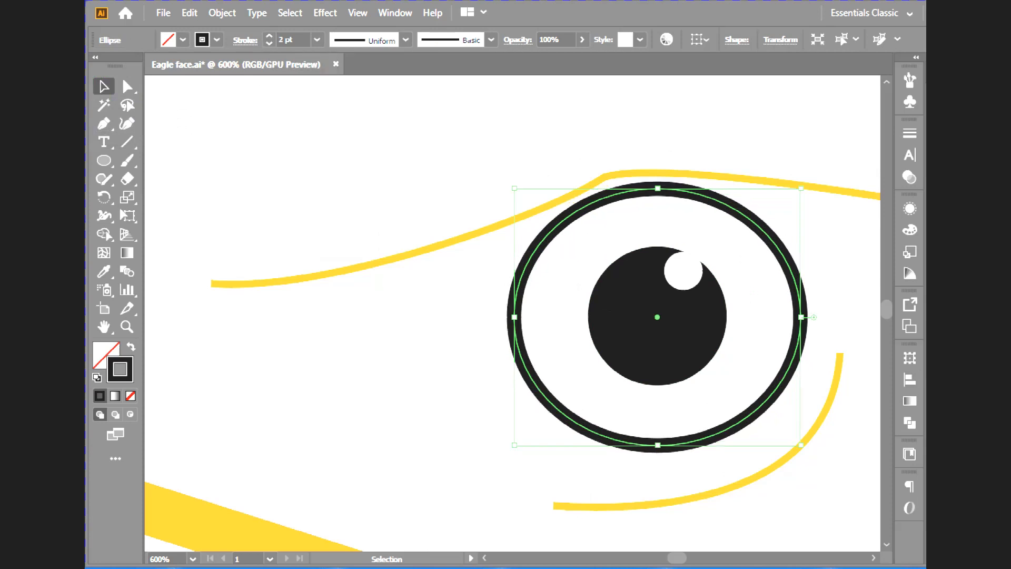
{"action": "left_click", "coordinate": [269, 35]}
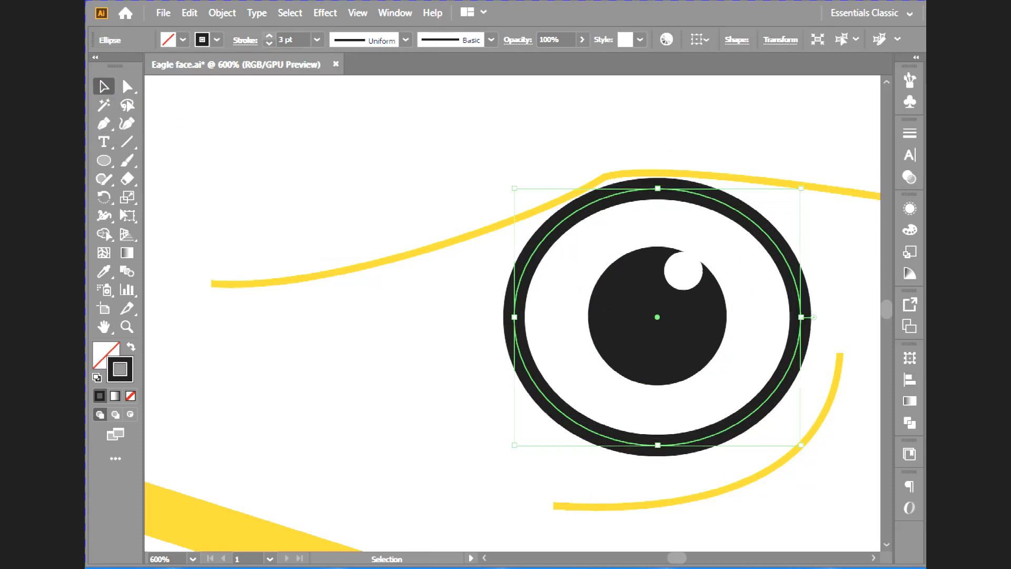
- Set the brow line's stroke weight to 3 pt and copy the eye outline's black stroke onto it with the Eyedropper
{"action": "left_click", "coordinate": [463, 236]}
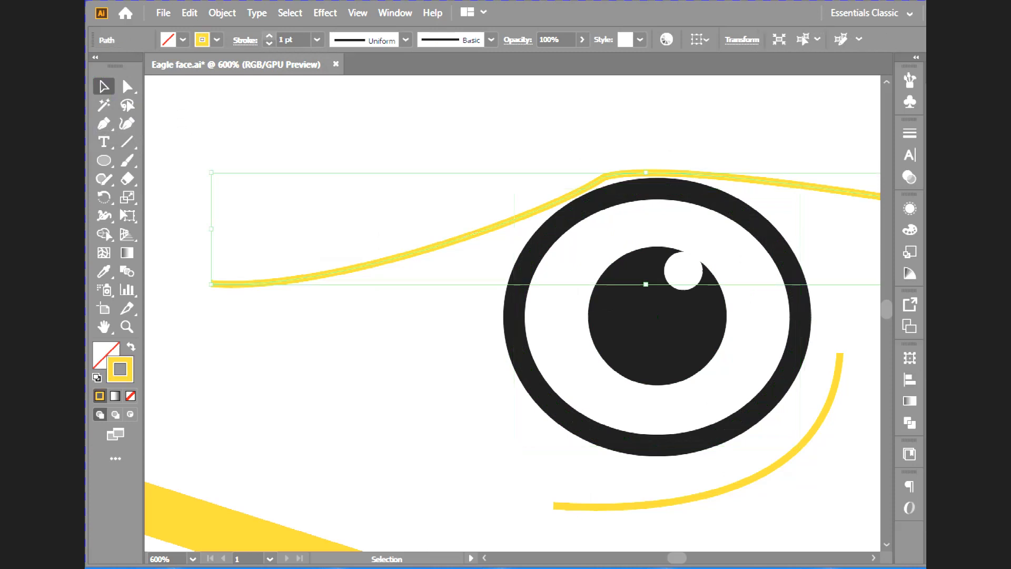
{"action": "key", "text": "ctrl+minus"}
{"action": "key", "text": "ctrl+minus"}
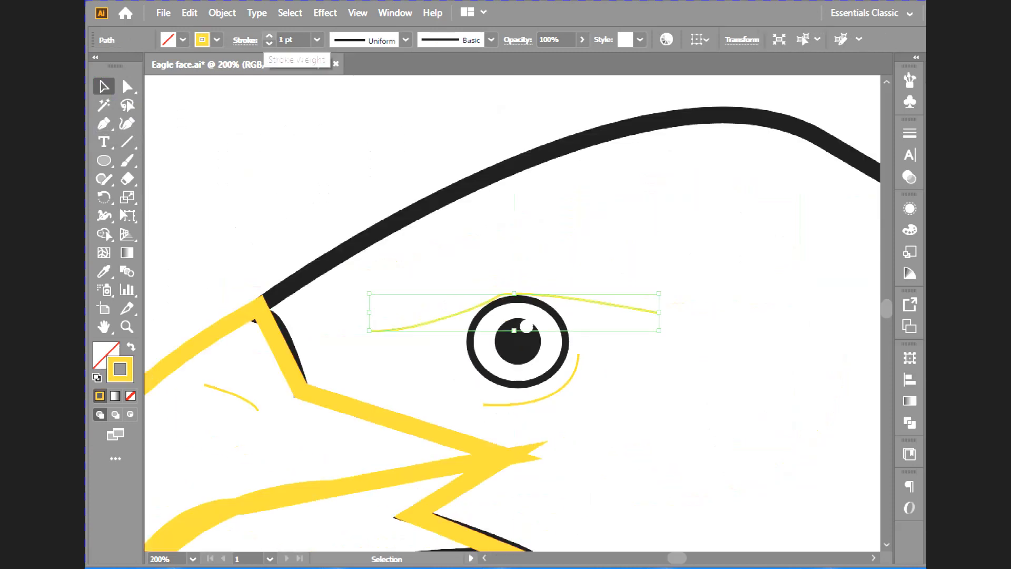
{"action": "left_click", "coordinate": [270, 37]}
{"action": "left_click", "coordinate": [269, 37]}
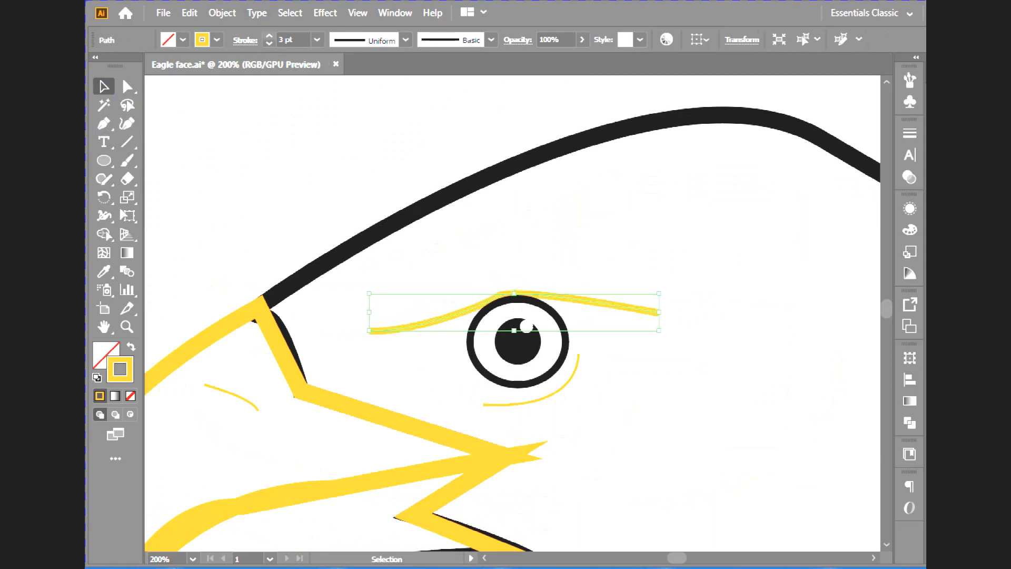
{"action": "key", "text": "i"}
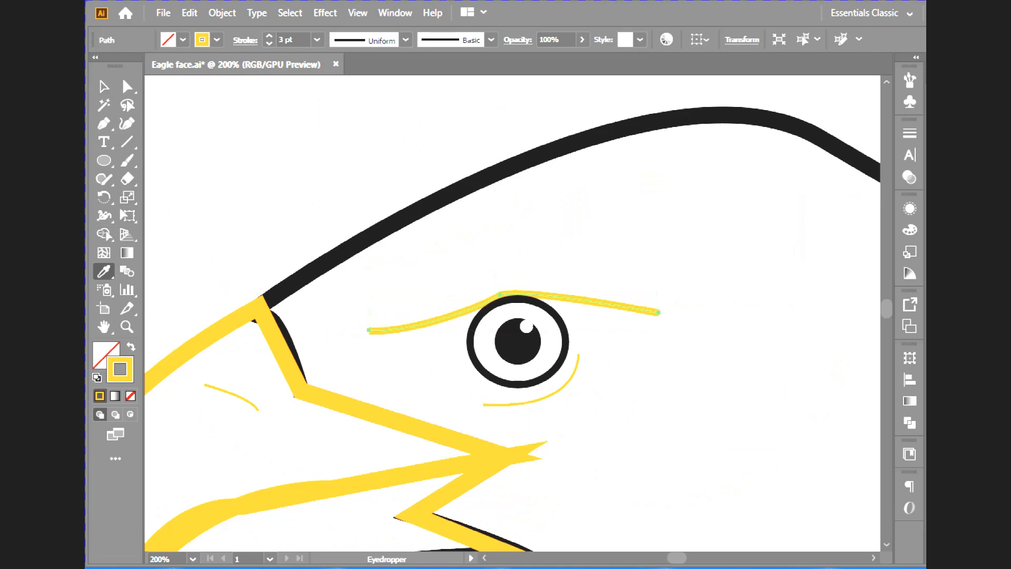
{"action": "left_click", "coordinate": [475, 331]}
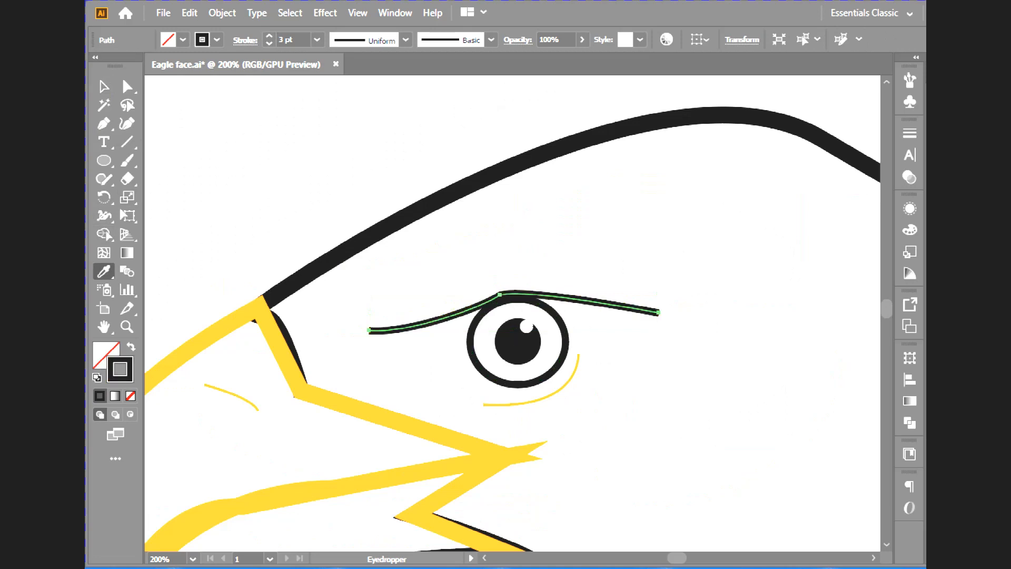
- Apply the lens-shaped variable width profile that tapers at both ends to the brow line's stroke
{"action": "left_click", "coordinate": [405, 40]}
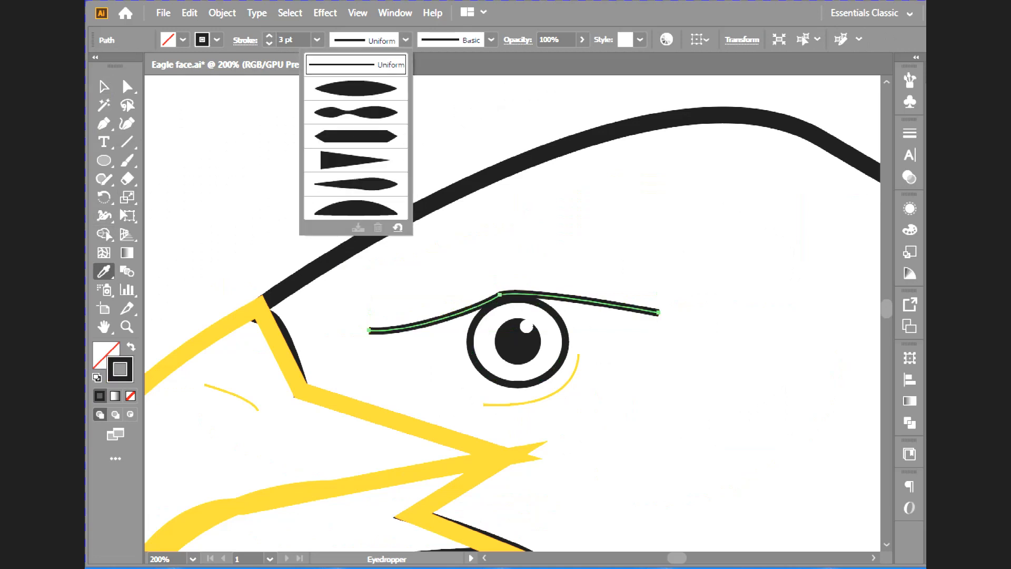
{"action": "left_click", "coordinate": [357, 88]}
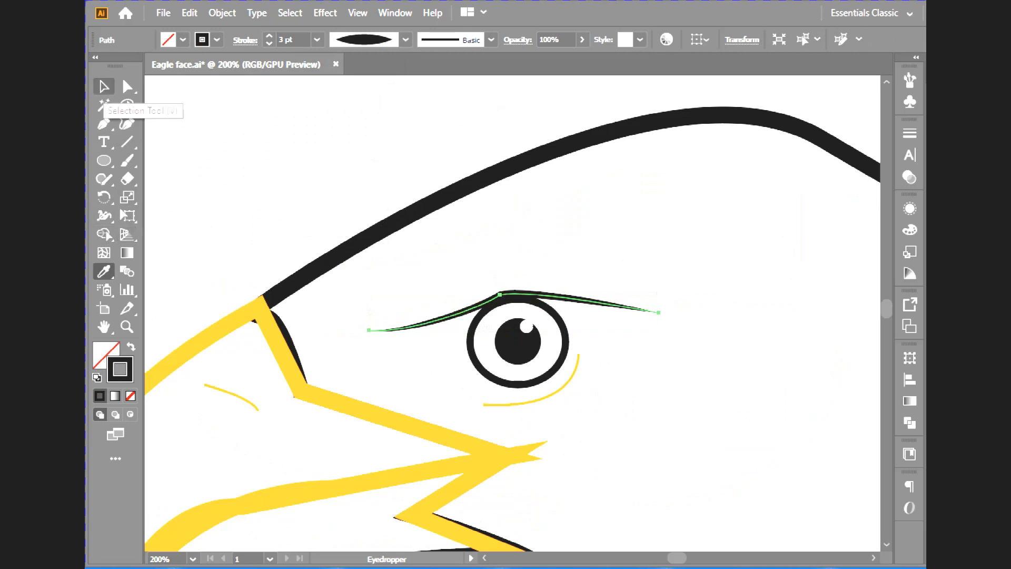
{"action": "left_click", "coordinate": [104, 87]}
- Apply a linear white-to-black gradient to the brow line's stroke
{"action": "left_click", "coordinate": [127, 253]}
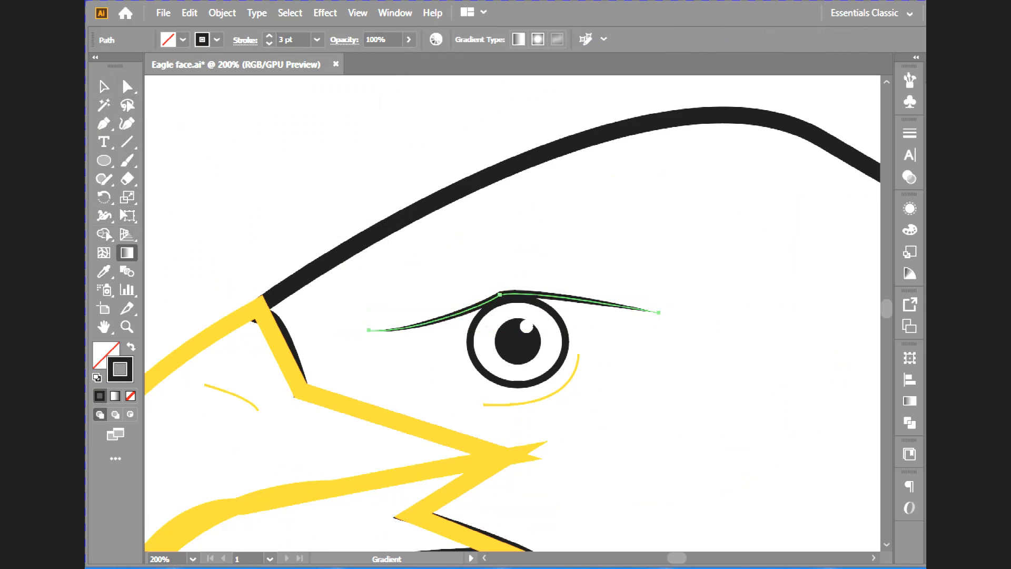
{"action": "left_click", "coordinate": [909, 401]}
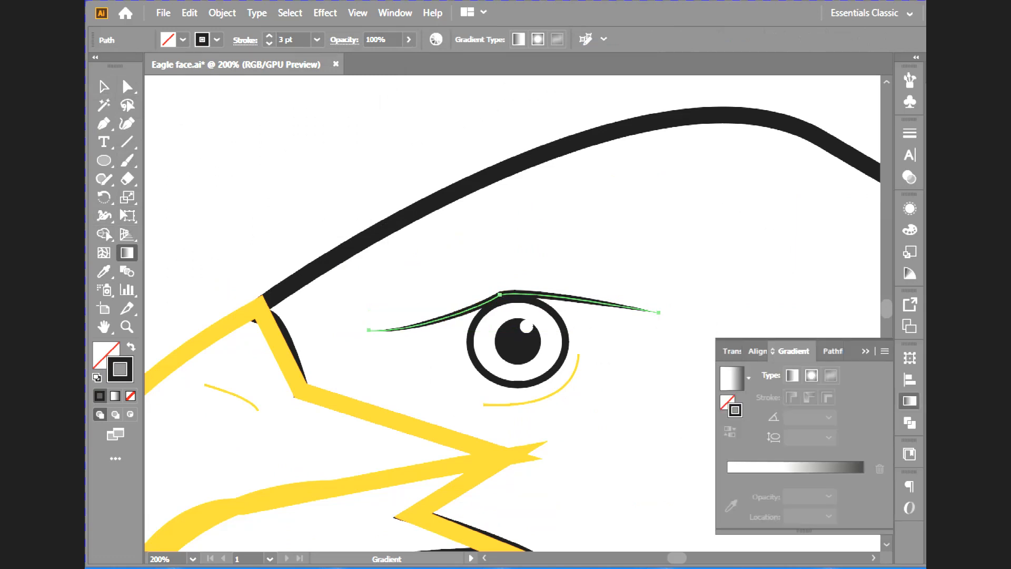
{"action": "left_click", "coordinate": [791, 468]}
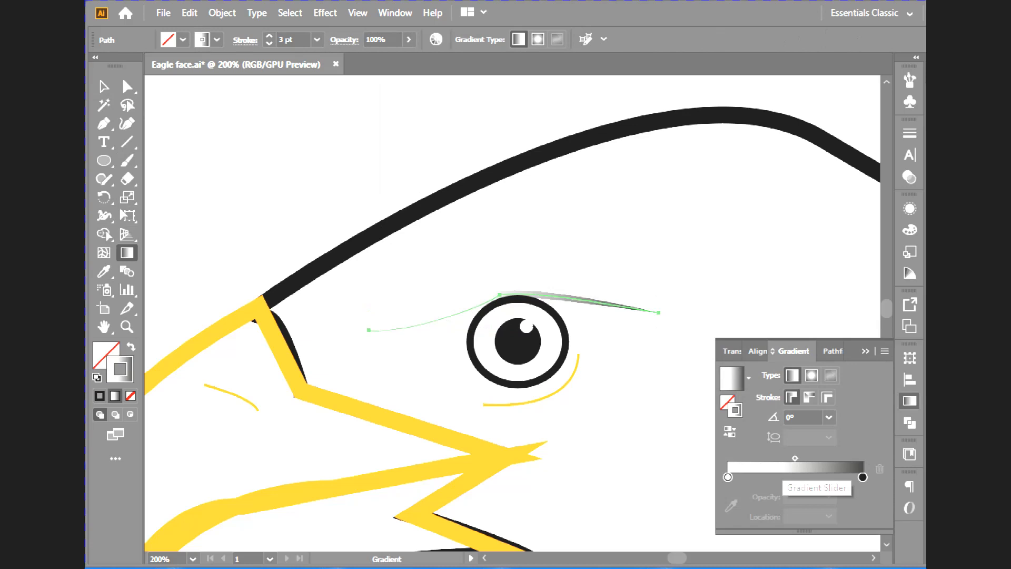
- Move the brow gradient's dark stop to 54.19% and add another dark stop at 100%
{"action": "left_click_drag", "start_coordinate": [863, 476], "coordinate": [788, 477]}
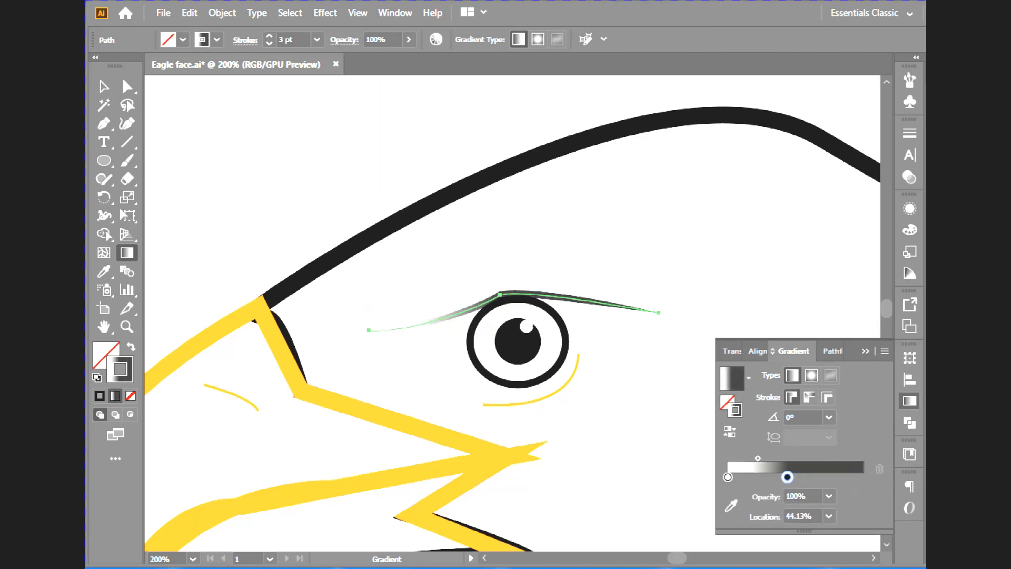
{"action": "left_click", "coordinate": [854, 477]}
{"action": "left_click_drag", "start_coordinate": [854, 477], "coordinate": [863, 477]}
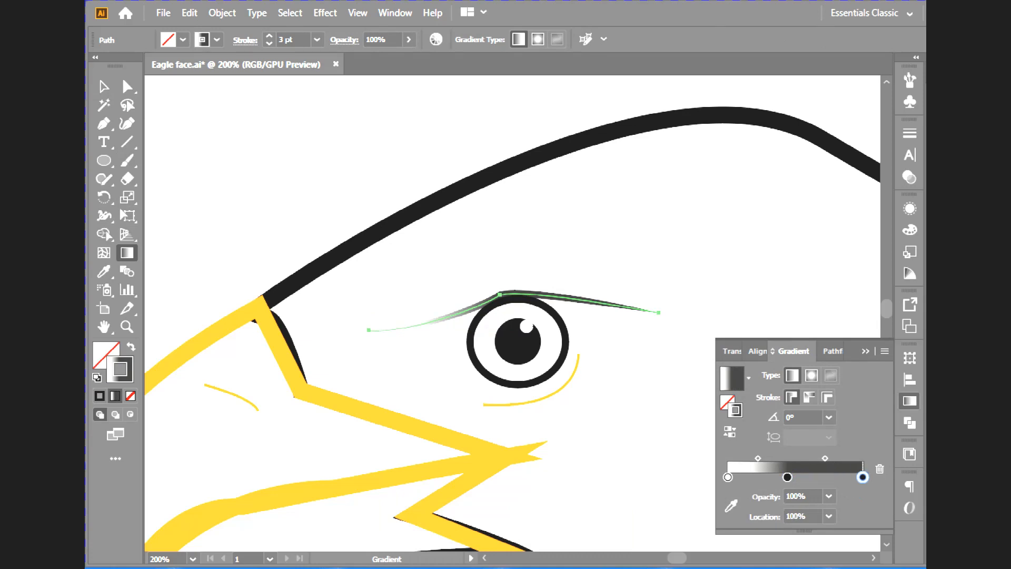
{"action": "left_click_drag", "start_coordinate": [788, 477], "coordinate": [800, 476]}
- Make the brow gradient's end stop white and widen its dark middle by shifting the black stop and both midpoints, the second to 72.37%
{"action": "left_click", "coordinate": [731, 506]}
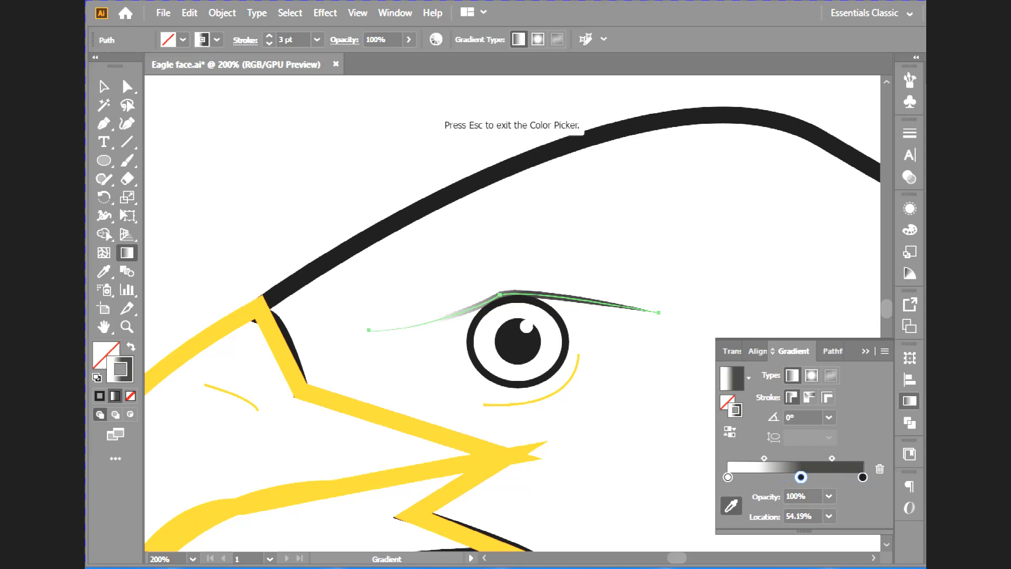
{"action": "left_click", "coordinate": [679, 469]}
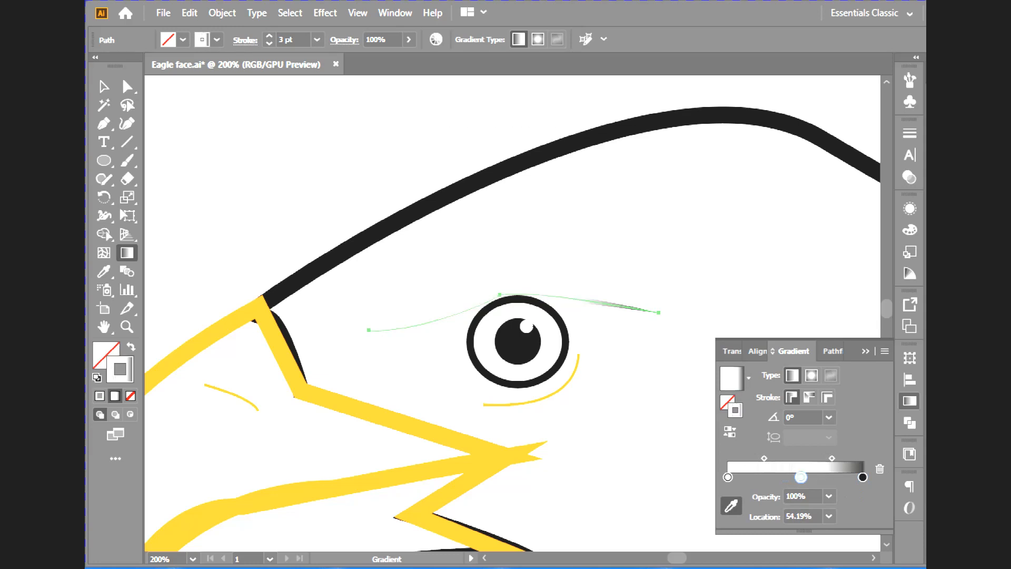
{"action": "mouse_move", "coordinate": [863, 477]}
{"action": "left_mouse_down"}
{"action": "mouse_move", "coordinate": [787, 476]}
{"action": "mouse_move", "coordinate": [863, 477]}
{"action": "left_mouse_up"}
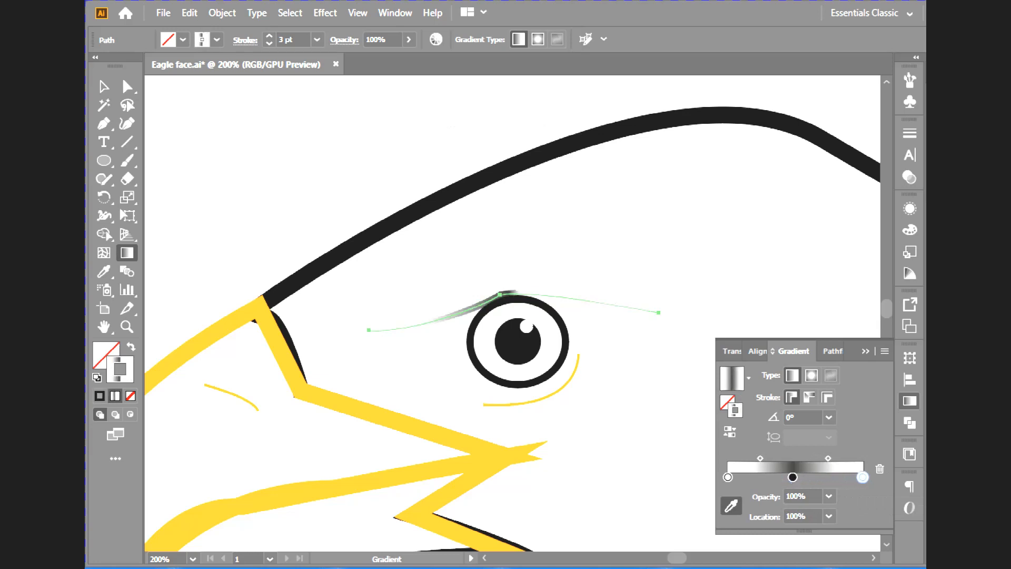
{"action": "left_click_drag", "start_coordinate": [793, 477], "coordinate": [806, 477]}
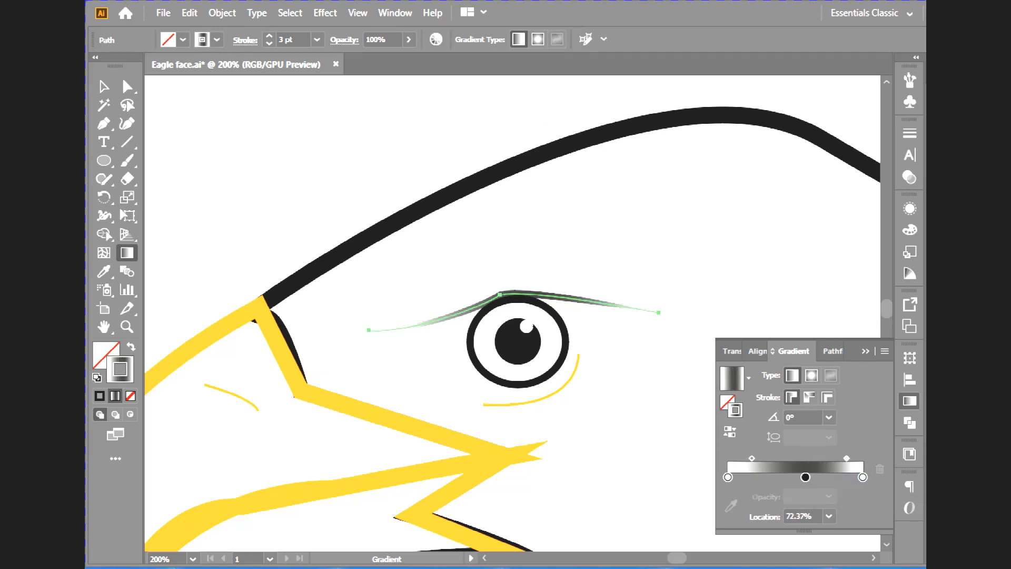
- Copy the brow line's gradient stroke onto the curve beneath the eye with the Eyedropper
{"action": "key", "text": "v"}
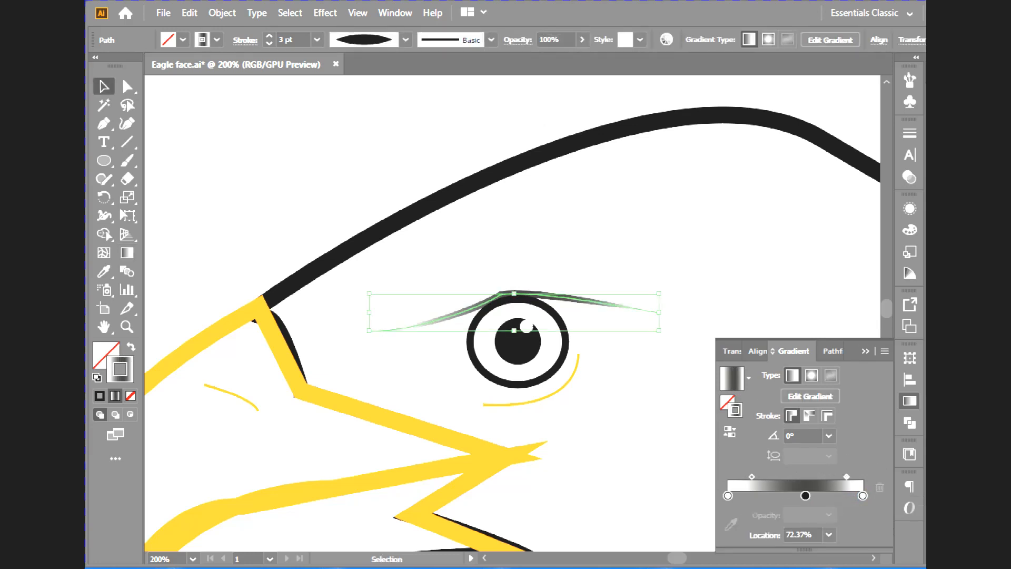
{"action": "left_click", "coordinate": [561, 390]}
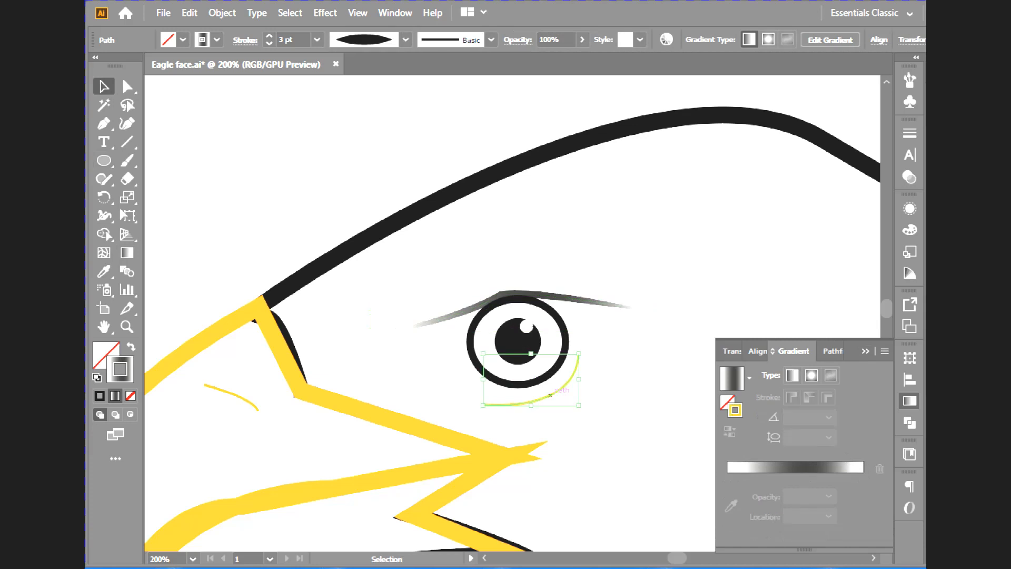
{"action": "left_click", "coordinate": [104, 271]}
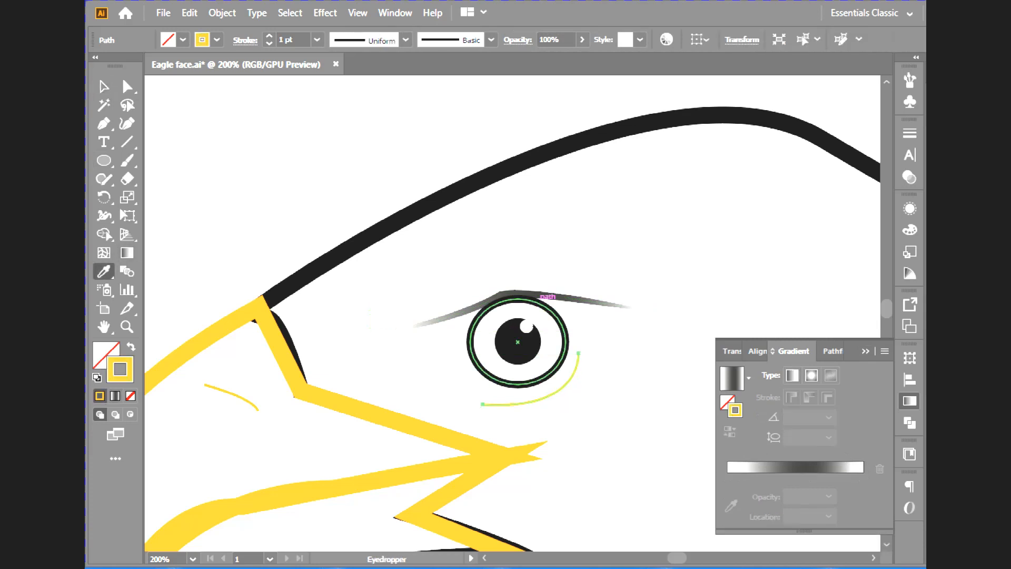
{"action": "left_click", "coordinate": [553, 295]}
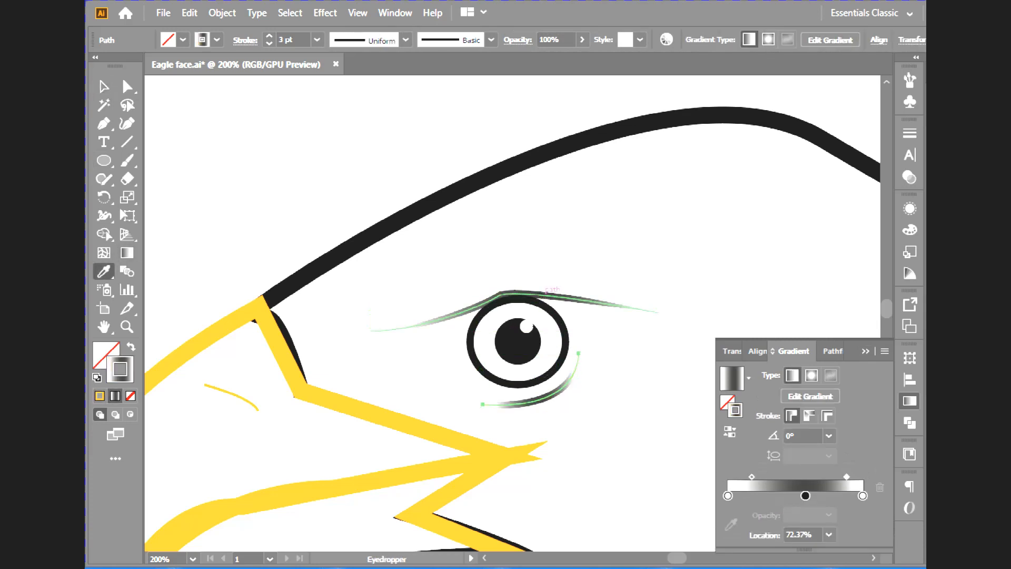
- Set the under-eye curve's stroke to 2 pt with the lens-shaped width profile that tapers at both ends
{"action": "left_click", "coordinate": [269, 43]}
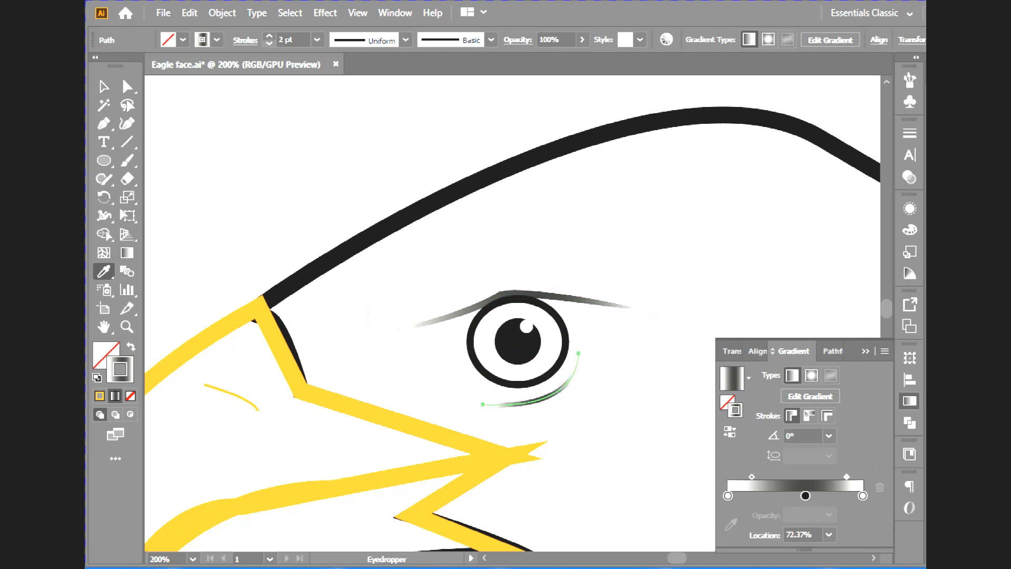
{"action": "left_click", "coordinate": [406, 40]}
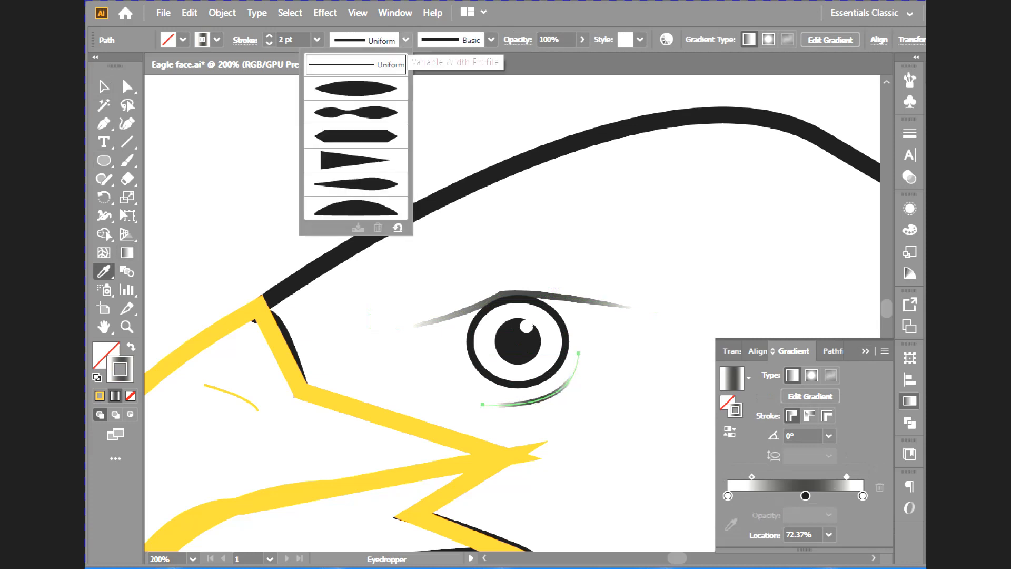
{"action": "left_click", "coordinate": [364, 85]}
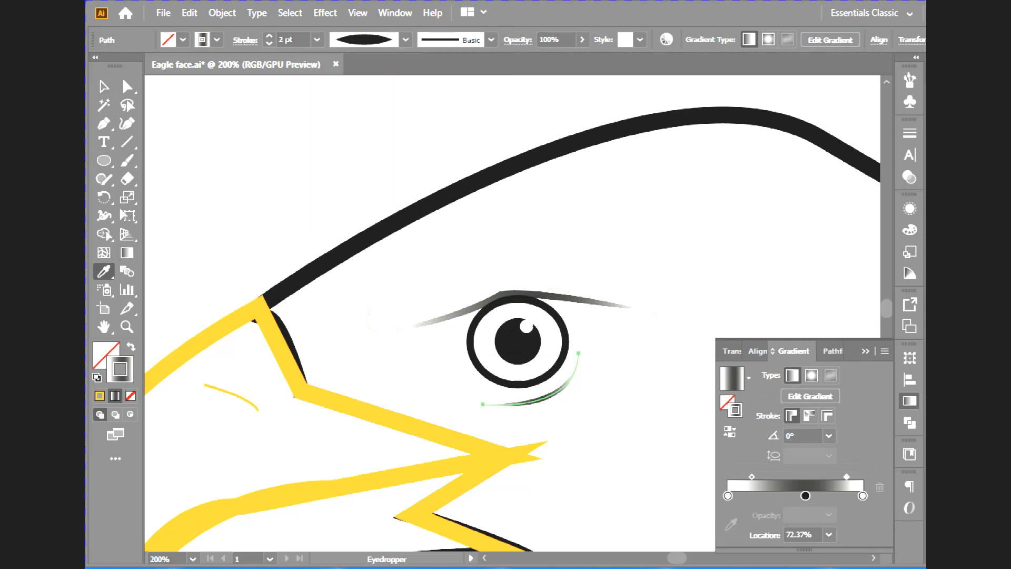
{"action": "left_click", "coordinate": [104, 86]}
{"action": "left_click", "coordinate": [274, 158]}
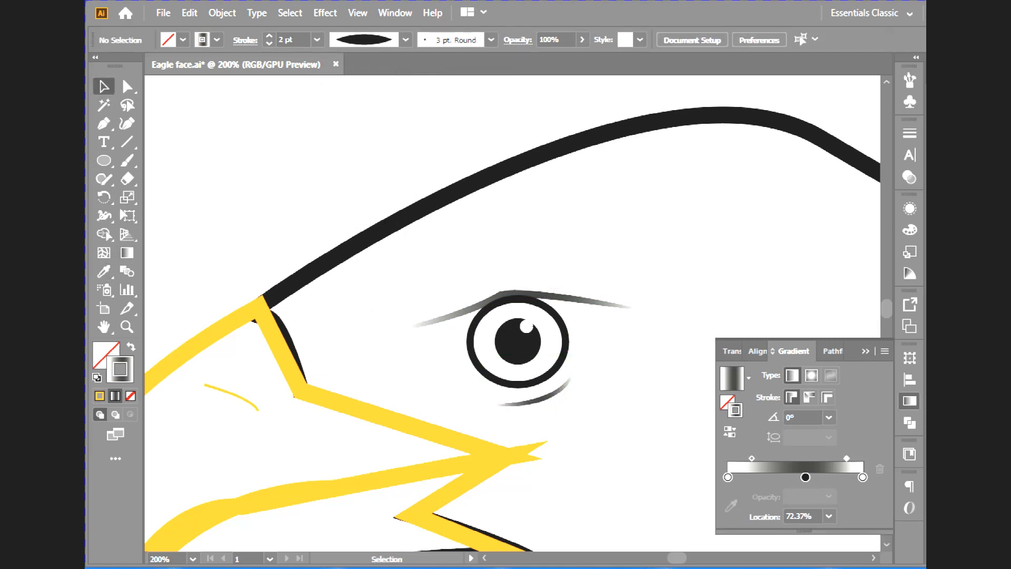
- Fill the lower beak shape with the same yellow swatch as its outline
{"action": "key", "text": "ctrl+minus"}
{"action": "key", "text": "ctrl+minus"}
{"action": "key", "text": "ctrl+minus"}
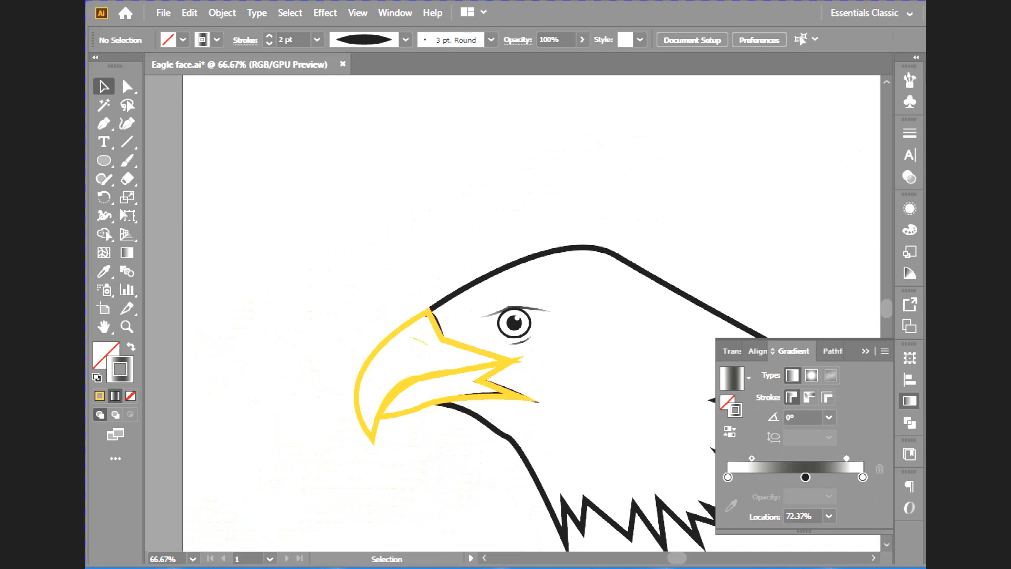
{"action": "left_click", "coordinate": [910, 401]}
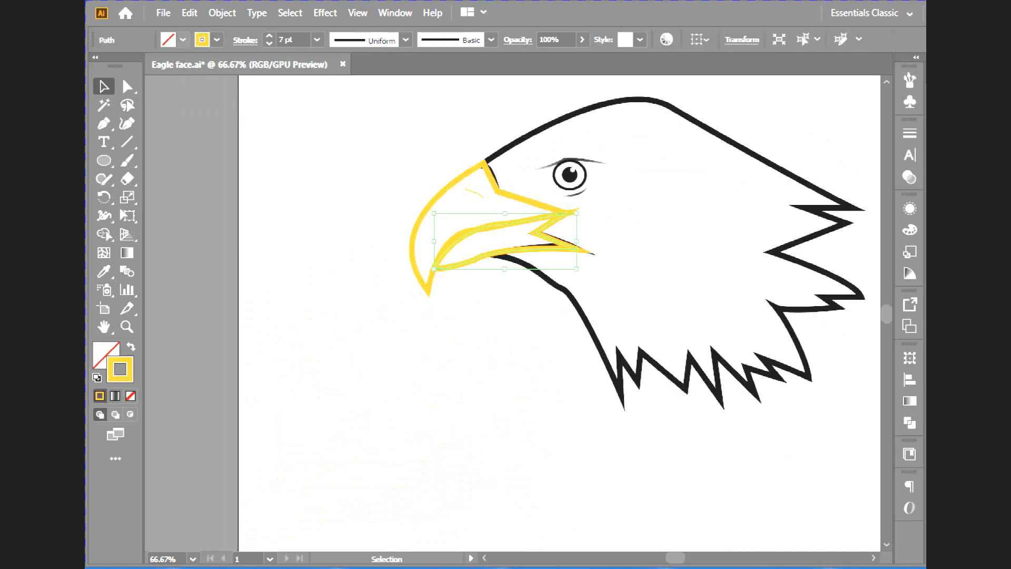
{"action": "left_click", "coordinate": [183, 40]}
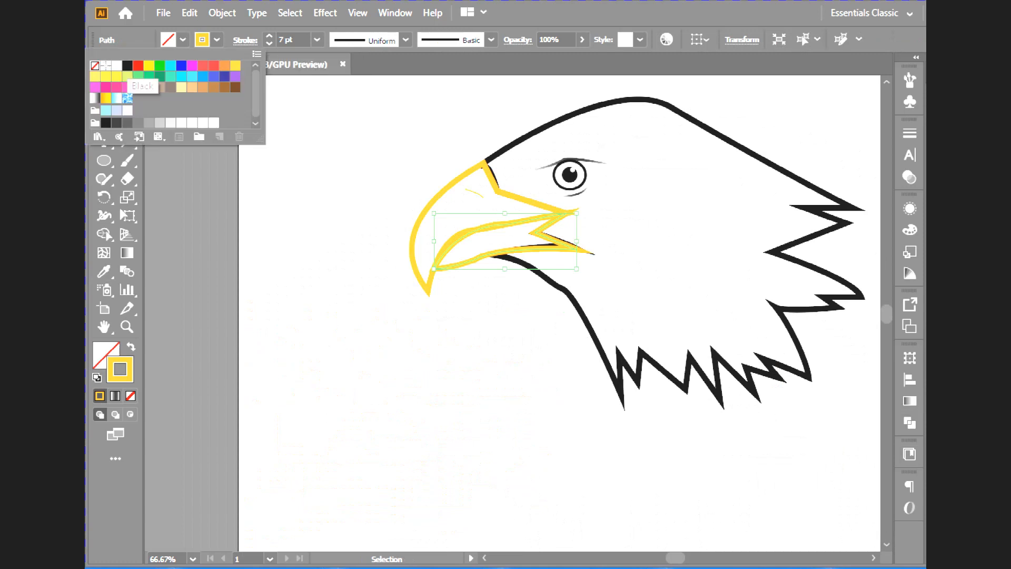
{"action": "left_click", "coordinate": [236, 65]}
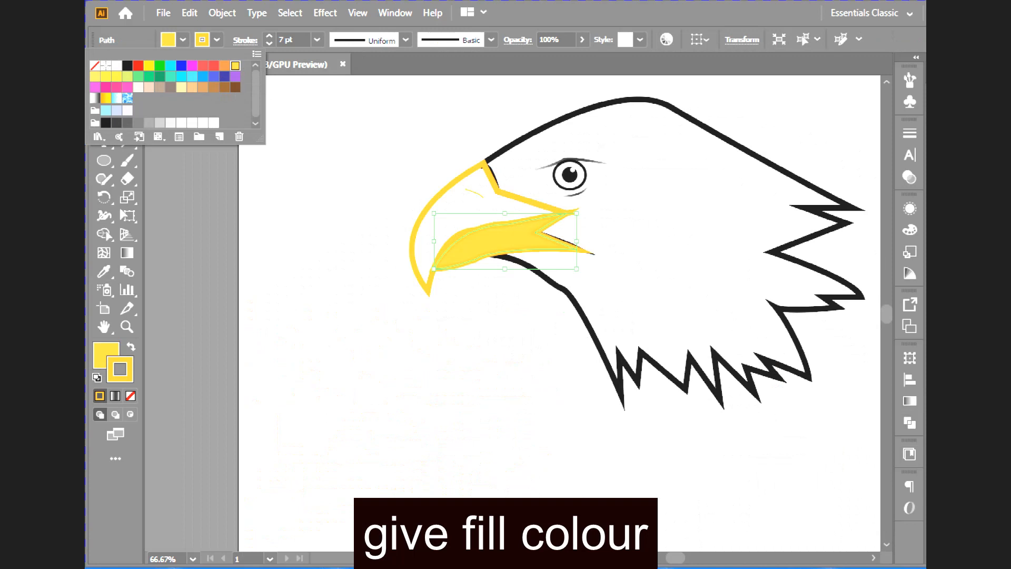
{"action": "key", "text": "Escape"}
- Fill the upper beak shape with the same yellow swatch as the lower beak
{"action": "left_click", "coordinate": [436, 278]}
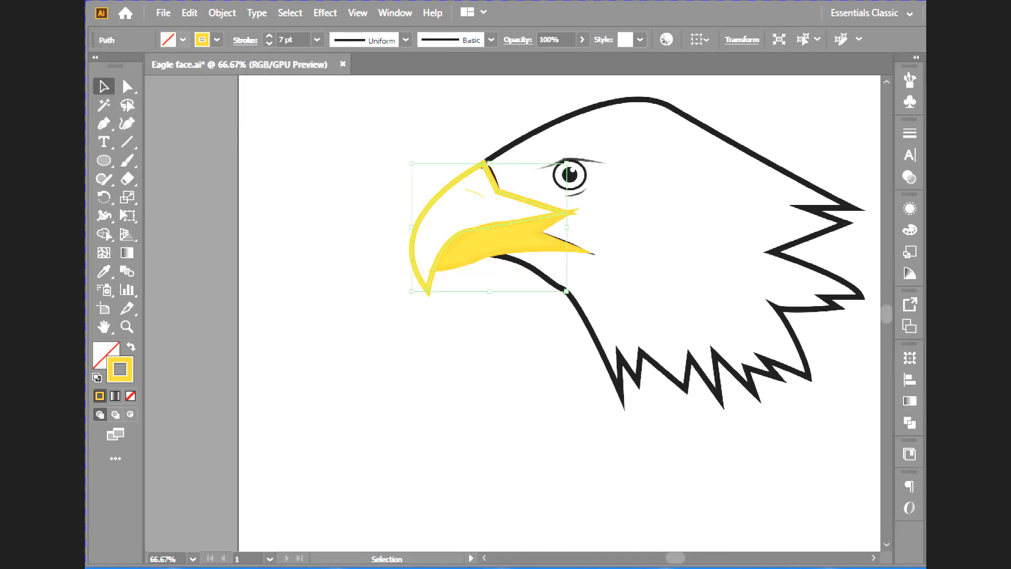
{"action": "left_click", "coordinate": [183, 40]}
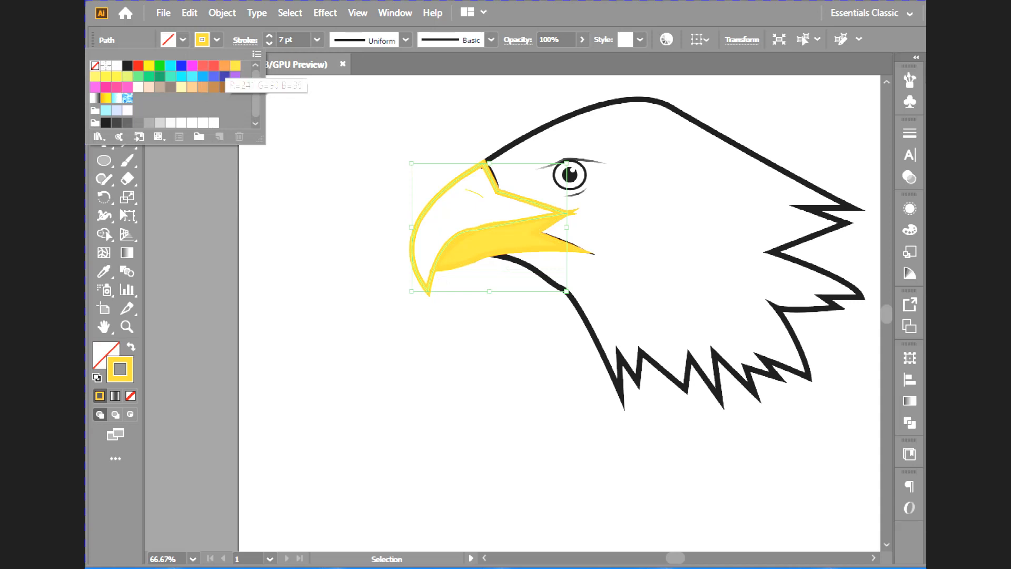
{"action": "left_click", "coordinate": [235, 65]}
{"action": "left_click", "coordinate": [183, 40]}
{"action": "left_click", "coordinate": [327, 179]}
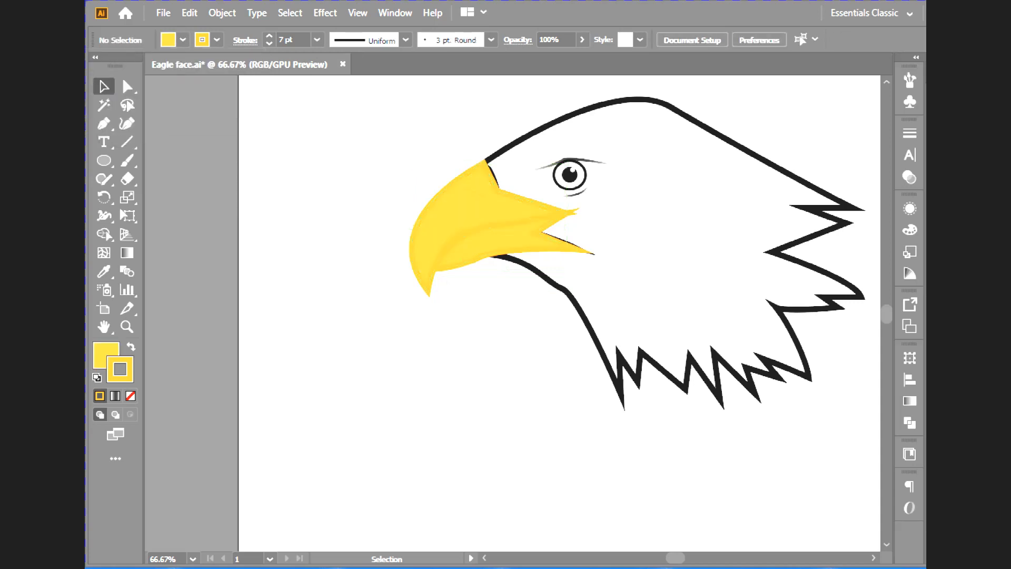
- Give the lower beak a grey R=102 G=102 B=102 stroke of 0.5 pt, and select the upper beak
{"action": "left_click", "coordinate": [469, 262]}
{"action": "left_click", "coordinate": [217, 39]}
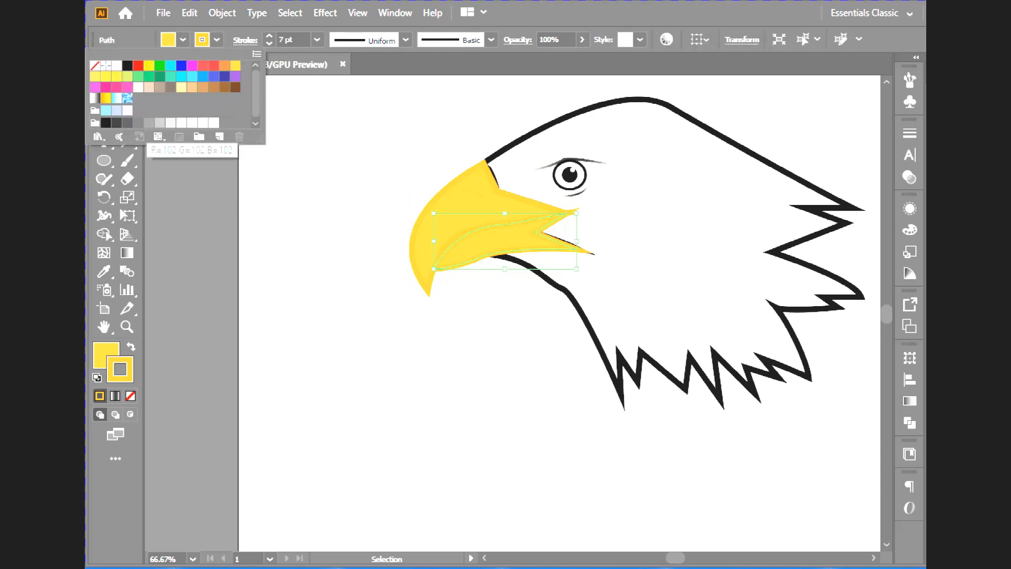
{"action": "left_click", "coordinate": [138, 122]}
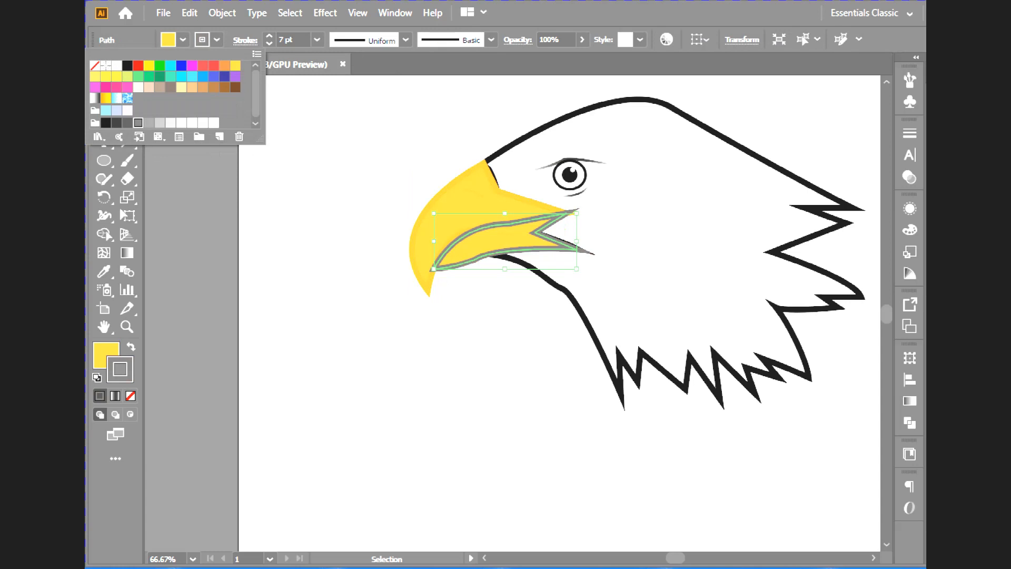
{"action": "left_click", "coordinate": [269, 44]}
{"action": "left_click", "coordinate": [269, 43]}
{"action": "left_click", "coordinate": [269, 43]}
{"action": "left_click", "coordinate": [269, 44]}
{"action": "left_click", "coordinate": [270, 43]}
{"action": "left_click", "coordinate": [269, 43]}
{"action": "left_click", "coordinate": [269, 44]}
{"action": "left_click", "coordinate": [269, 43]}
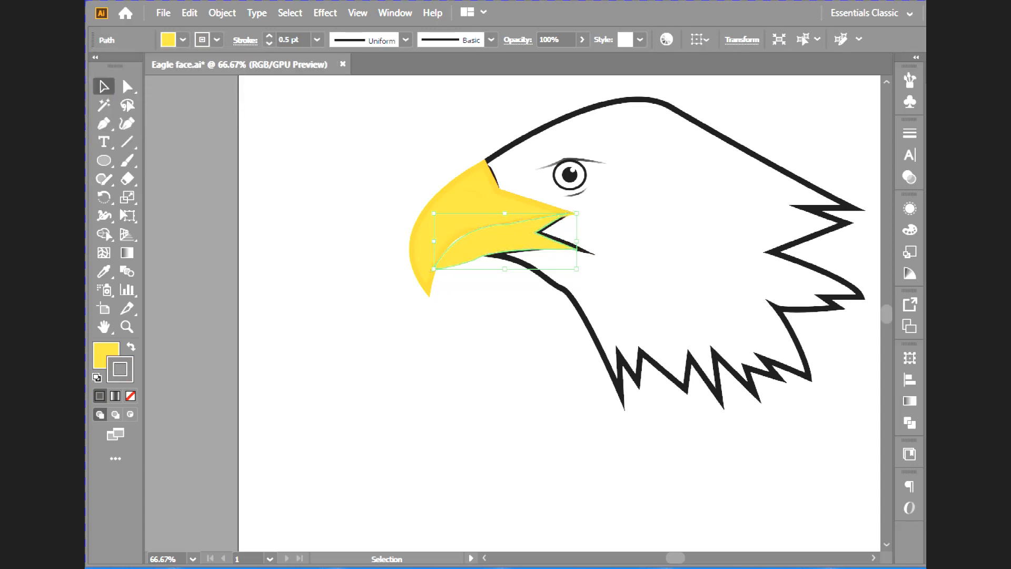
{"action": "left_click", "coordinate": [363, 274]}
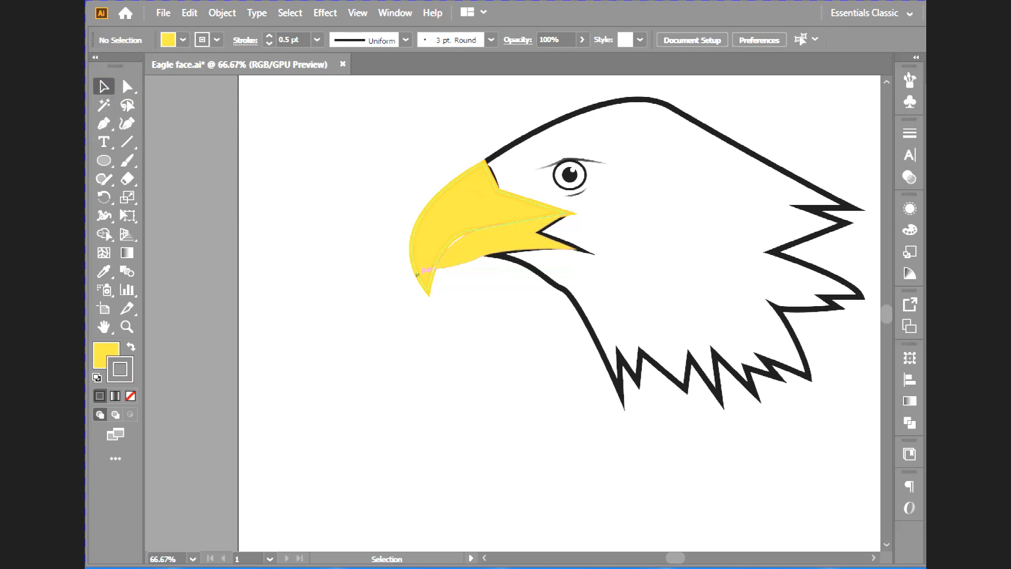
{"action": "left_click", "coordinate": [417, 274]}
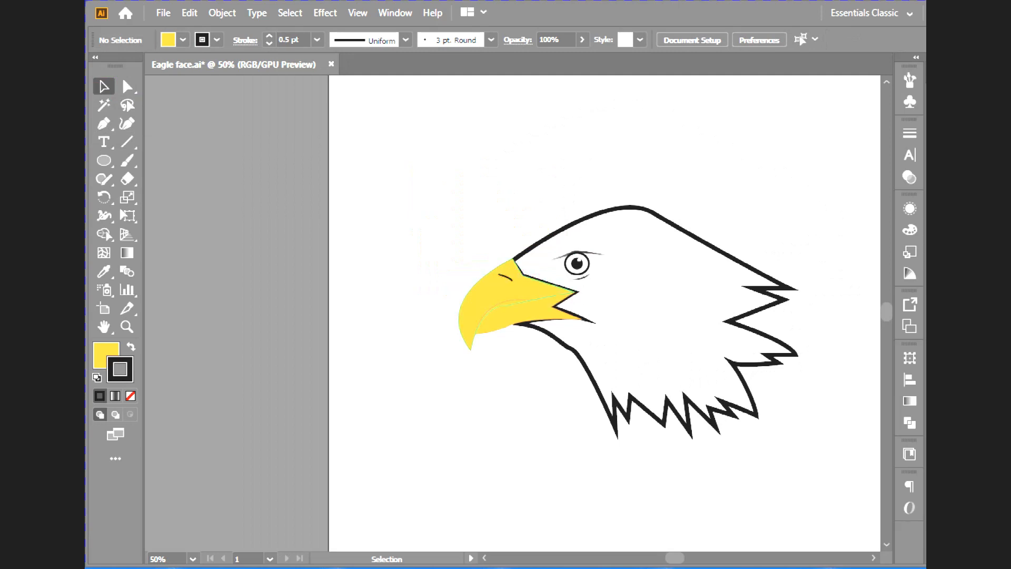
- Set the nostril line's stroke to 5 pt with the lens-shaped width profile that tapers at both ends
{"action": "left_click", "coordinate": [504, 276]}
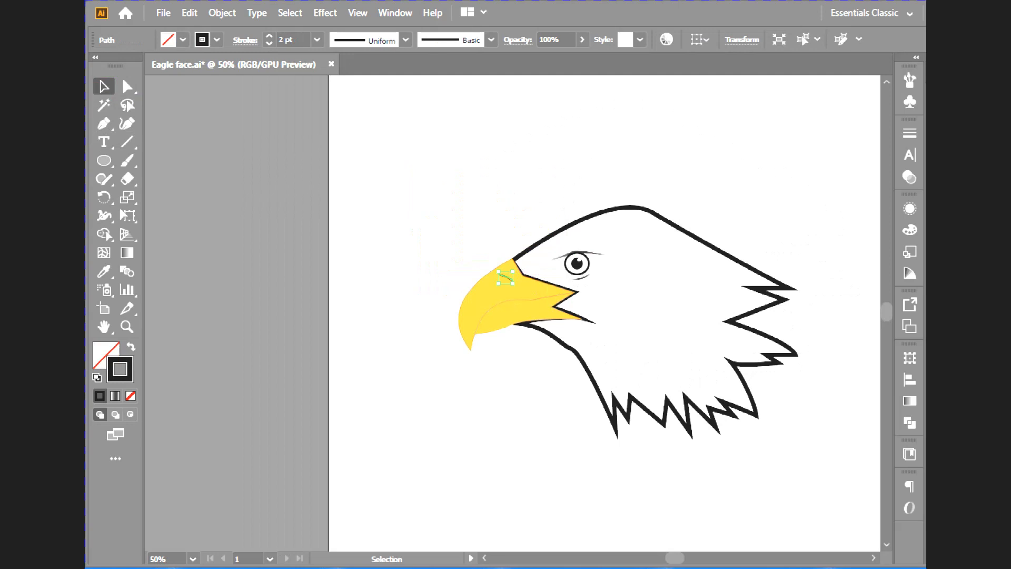
{"action": "left_click", "coordinate": [270, 36]}
{"action": "left_click", "coordinate": [269, 35]}
{"action": "left_click", "coordinate": [269, 36]}
{"action": "left_click", "coordinate": [406, 40]}
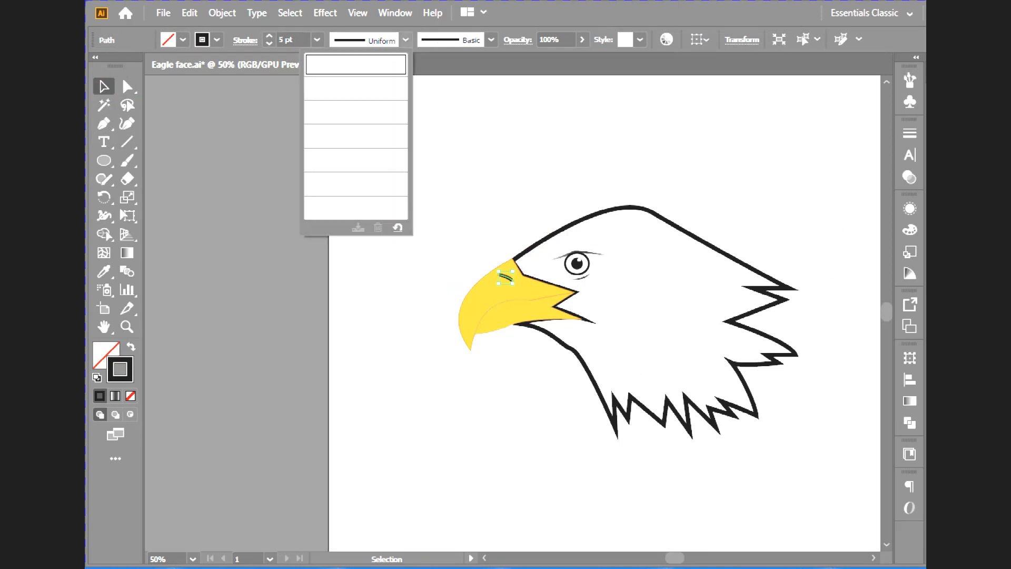
{"action": "left_click", "coordinate": [379, 88]}
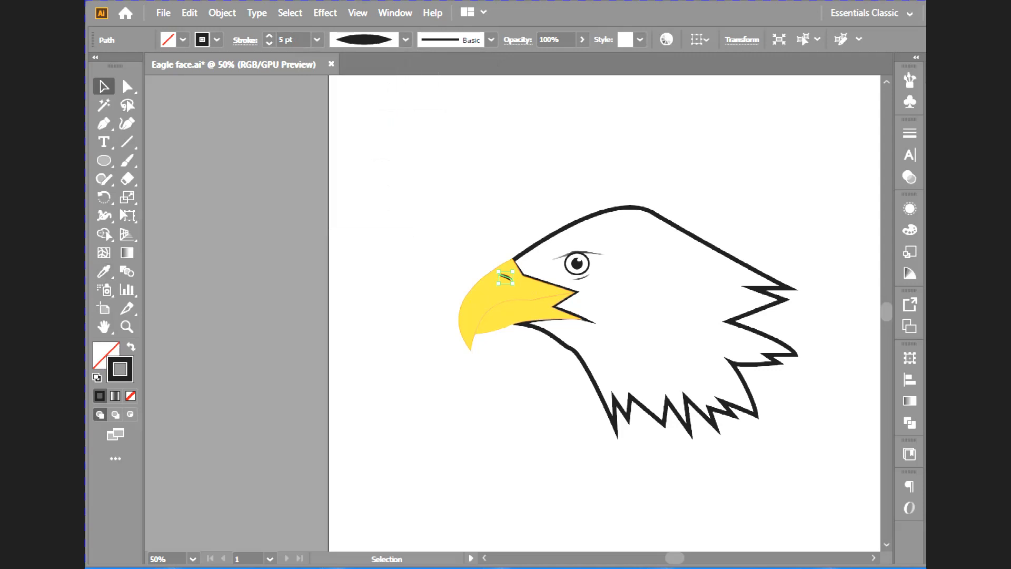
{"action": "double_click", "coordinate": [120, 368]}
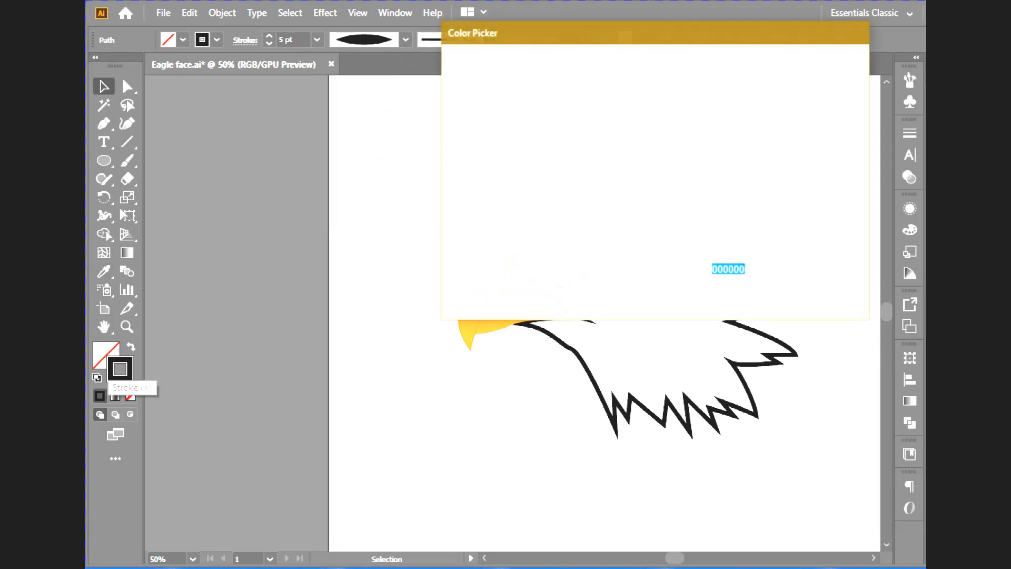
{"action": "mouse_move", "coordinate": [574, 39]}
{"action": "left_mouse_down"}
{"action": "mouse_move", "coordinate": [454, 52]}
{"action": "mouse_move", "coordinate": [254, 5]}
{"action": "mouse_move", "coordinate": [213, 299]}
{"action": "left_mouse_up"}
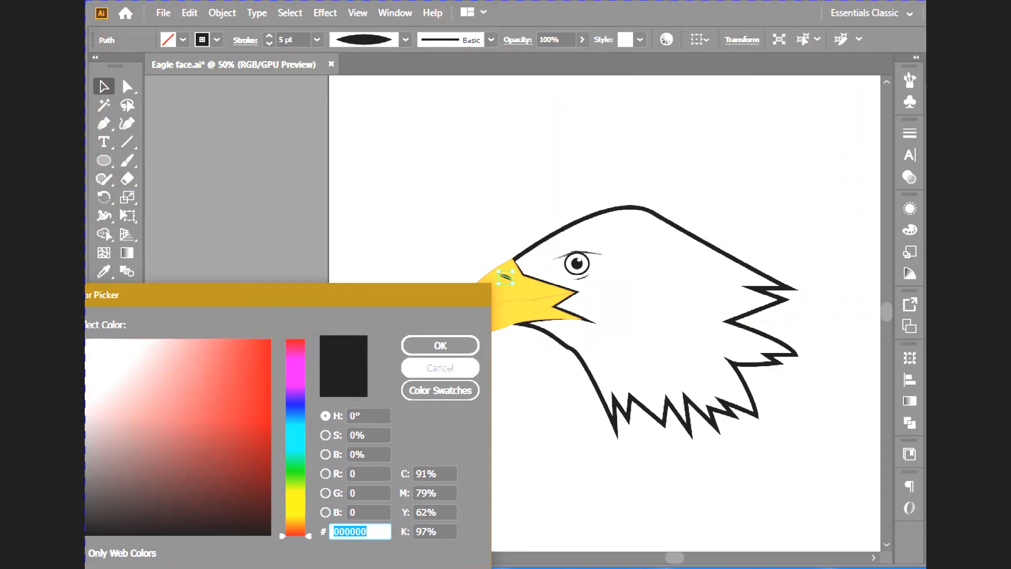
{"action": "left_click", "coordinate": [440, 367]}
- Apply the white-black-white linear gradient to the nostril line's stroke and sample the beak area's colour for its first stop
{"action": "left_click", "coordinate": [127, 252]}
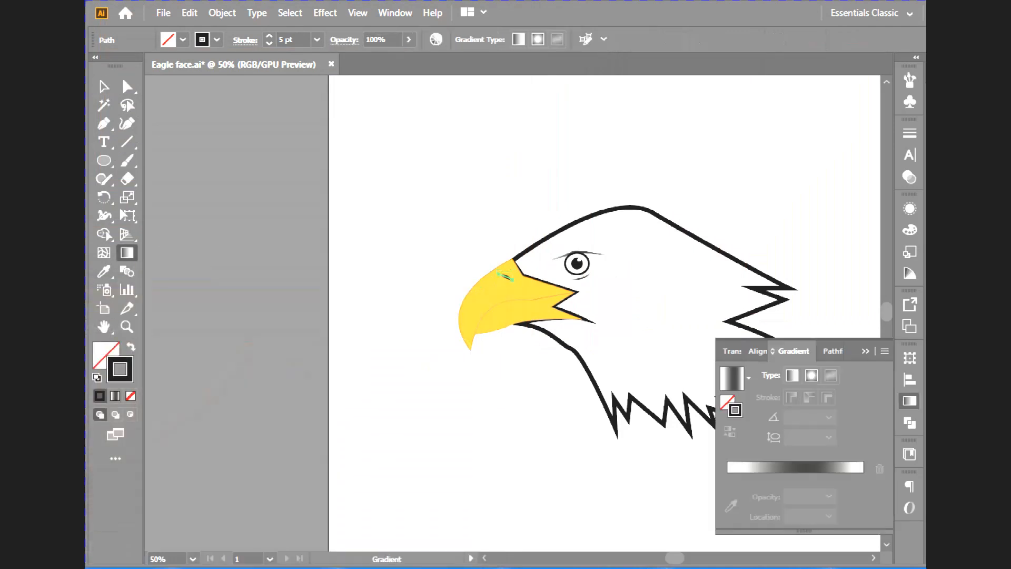
{"action": "left_click", "coordinate": [748, 467]}
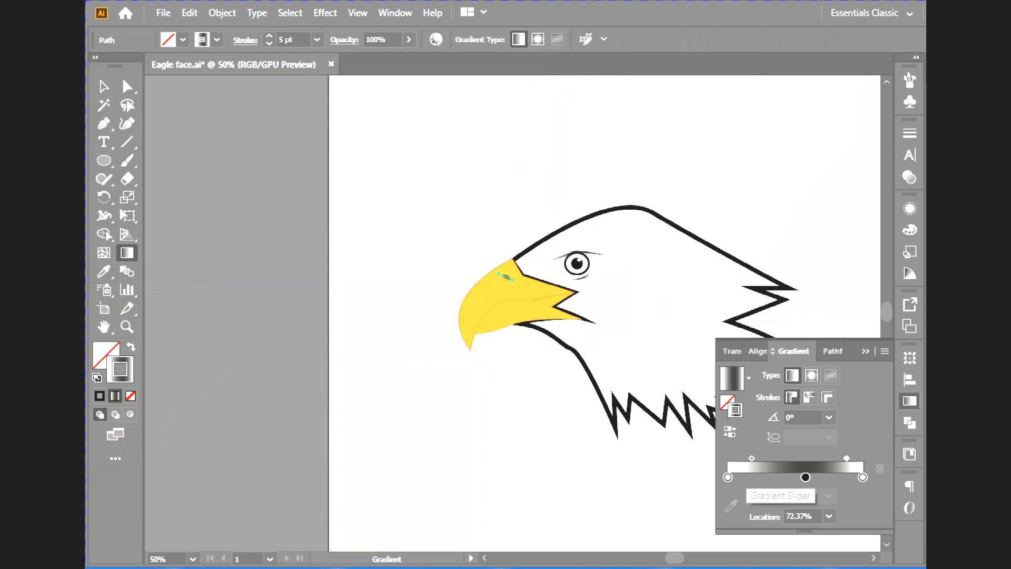
{"action": "left_click", "coordinate": [728, 477]}
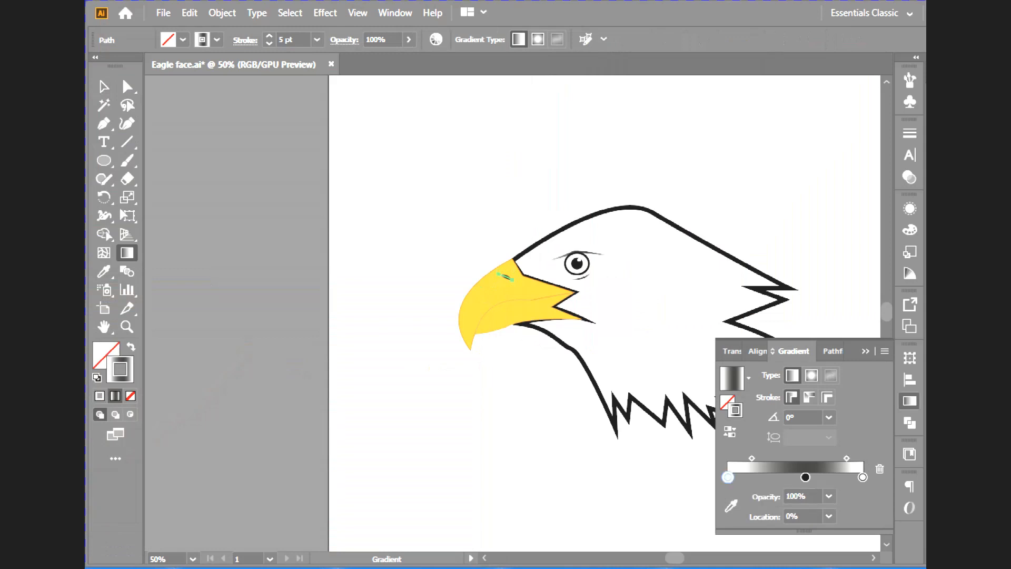
{"action": "left_click", "coordinate": [731, 506]}
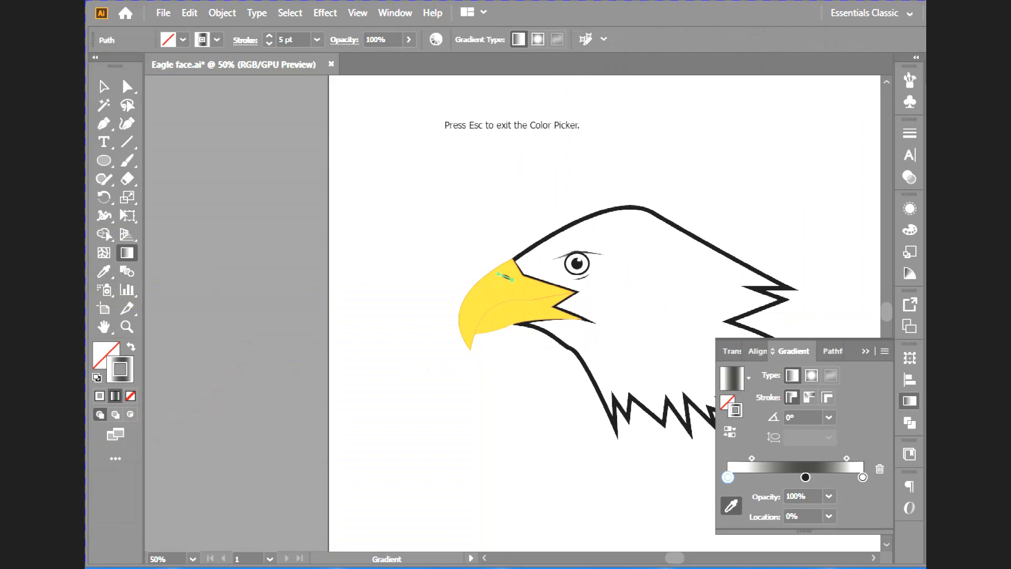
{"action": "left_click", "coordinate": [505, 278]}
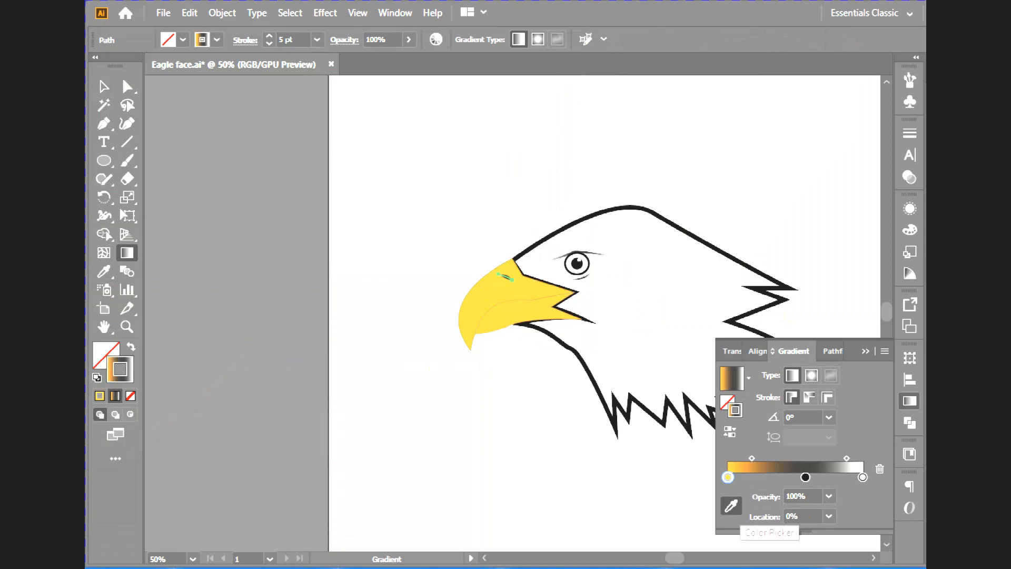
- Change the nostril gradient's first stop to orange F7611E and move its first midpoint to 79.13%
{"action": "double_click", "coordinate": [728, 477]}
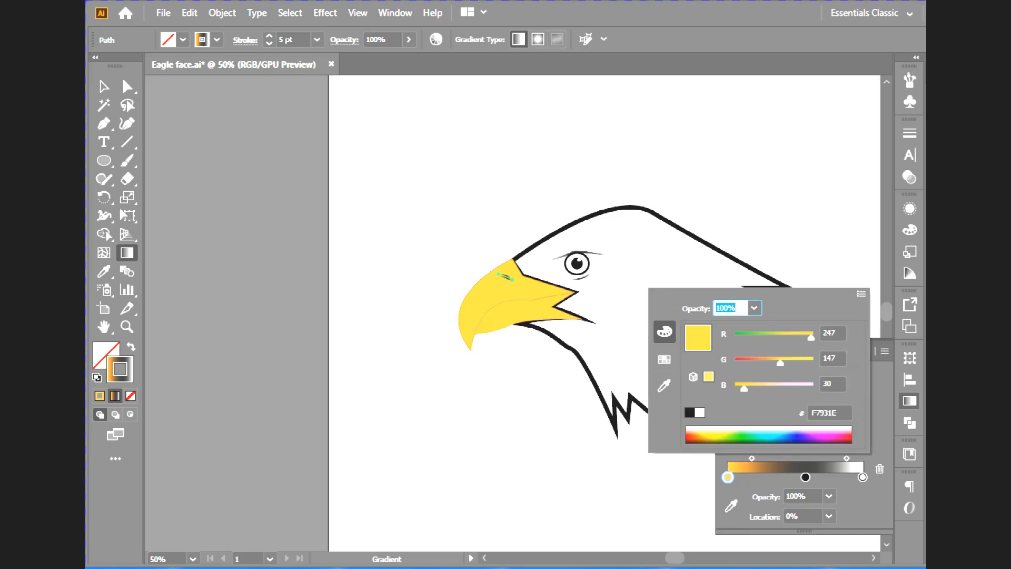
{"action": "left_click_drag", "start_coordinate": [781, 363], "coordinate": [764, 363]}
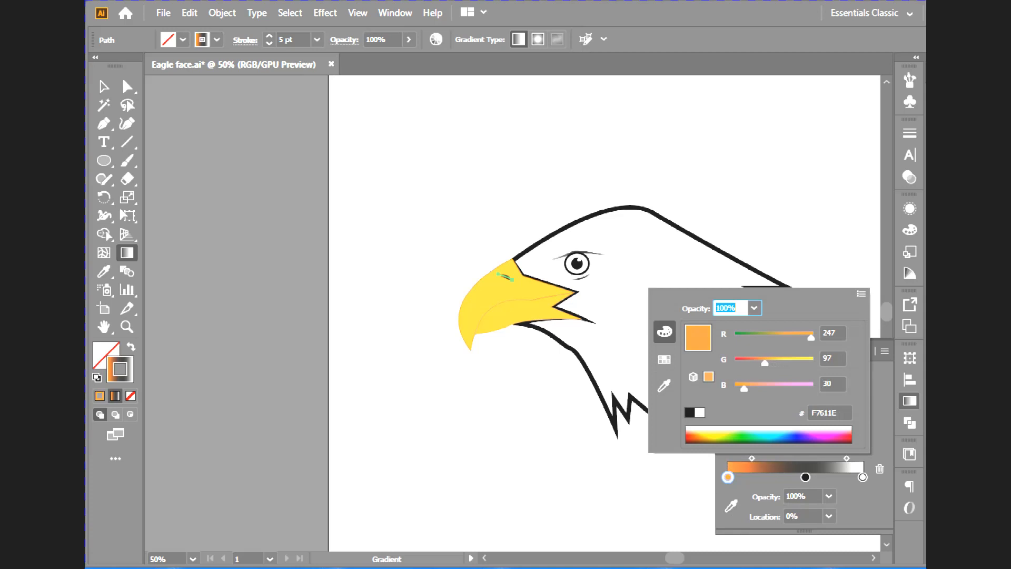
{"action": "left_click", "coordinate": [805, 478]}
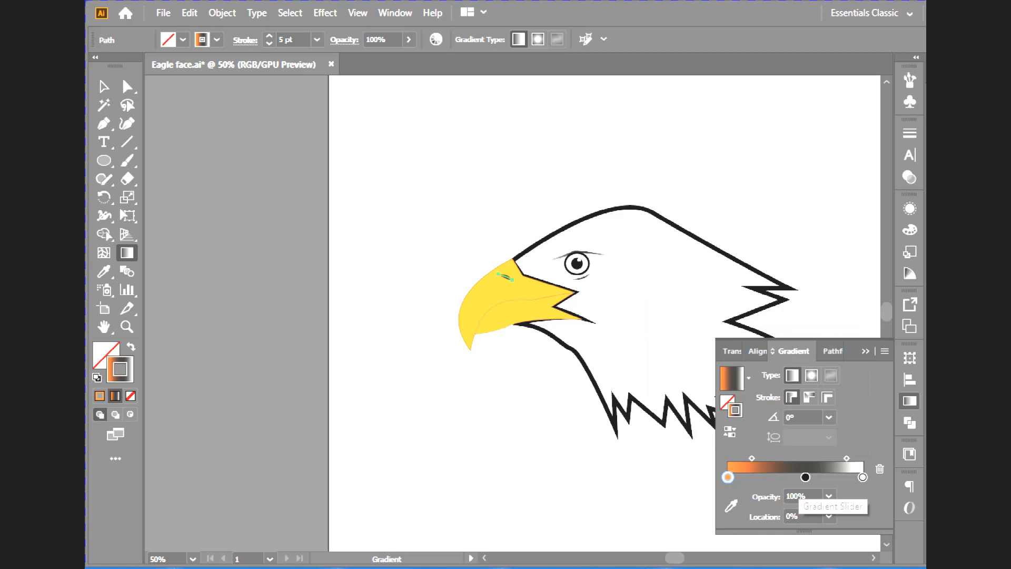
{"action": "left_click", "coordinate": [805, 477]}
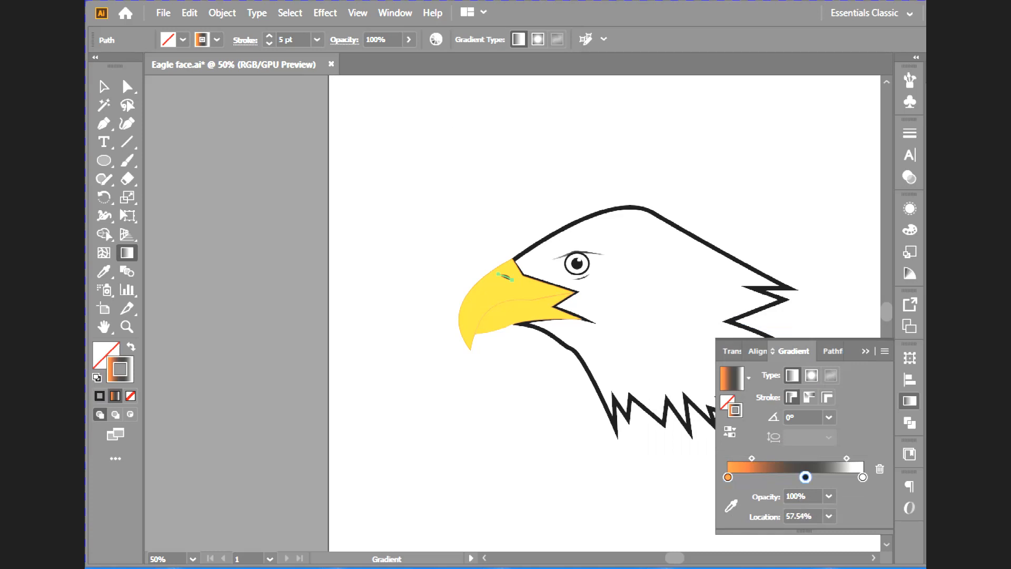
{"action": "left_click_drag", "start_coordinate": [752, 459], "coordinate": [790, 458]}
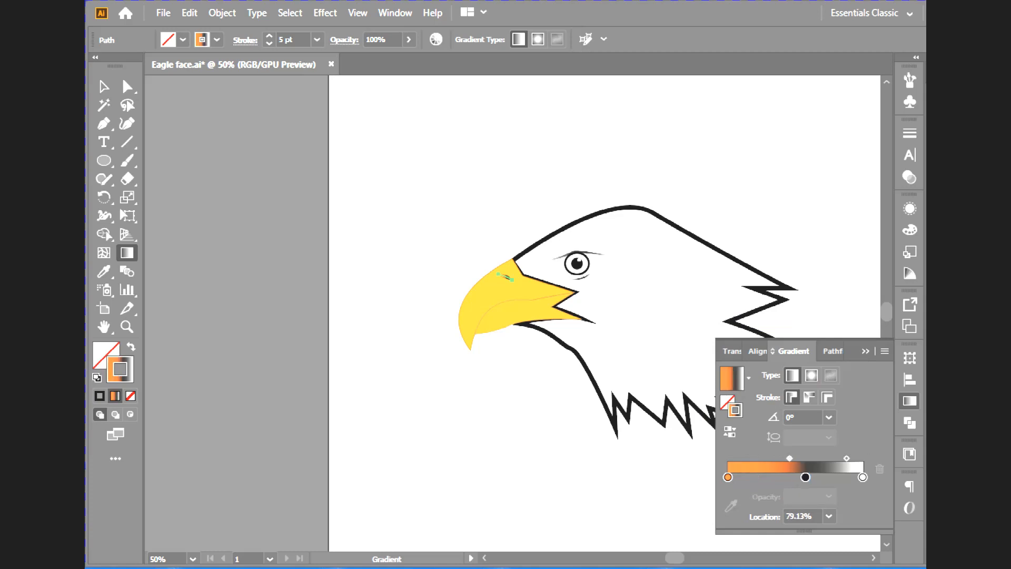
- Recolour the nostril gradient's black middle stop with yellow sampled from the beak and move the first midpoint to 87%
{"action": "double_click", "coordinate": [806, 477]}
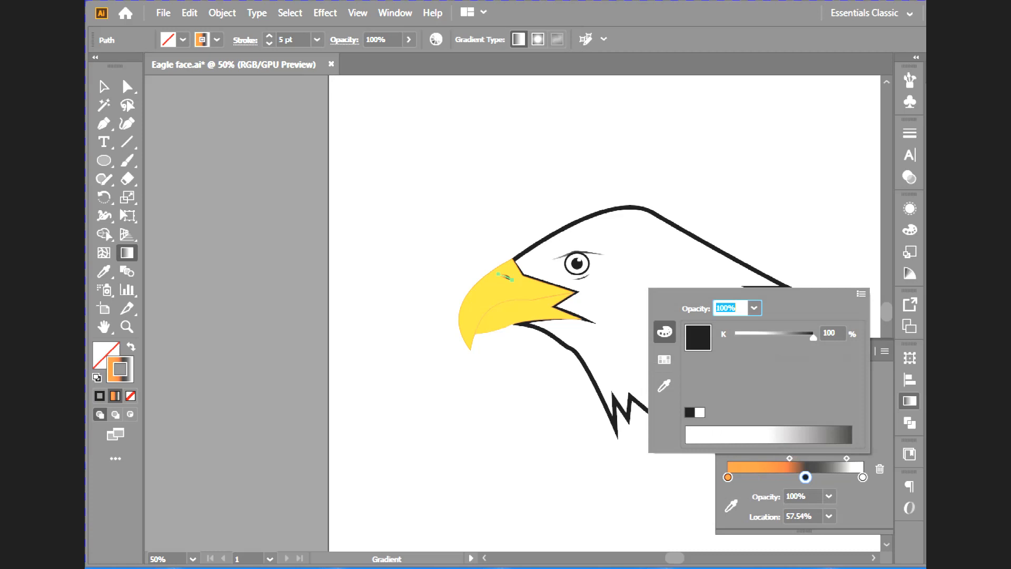
{"action": "left_click", "coordinate": [731, 505]}
{"action": "left_click", "coordinate": [731, 505]}
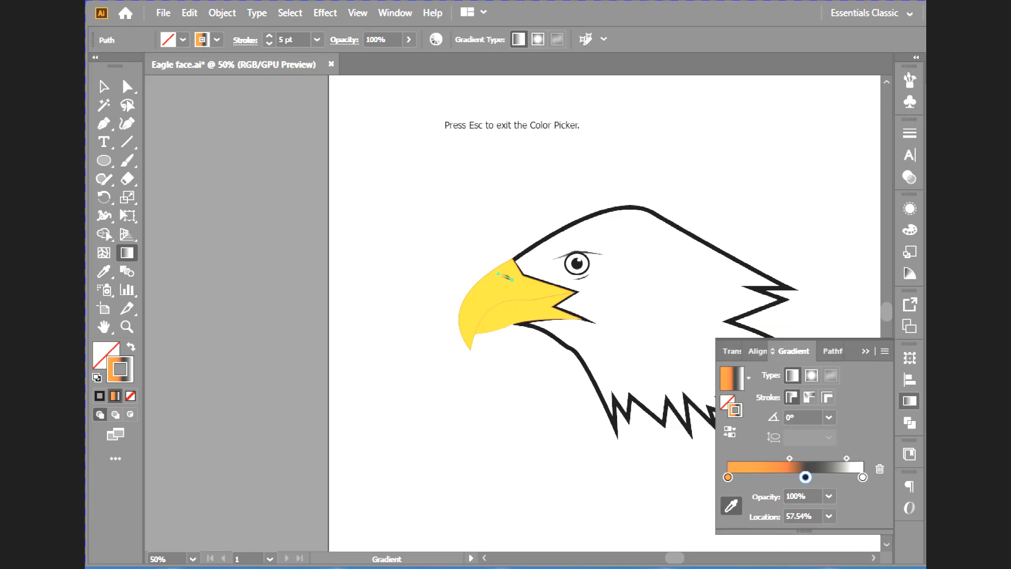
{"action": "left_click", "coordinate": [506, 277]}
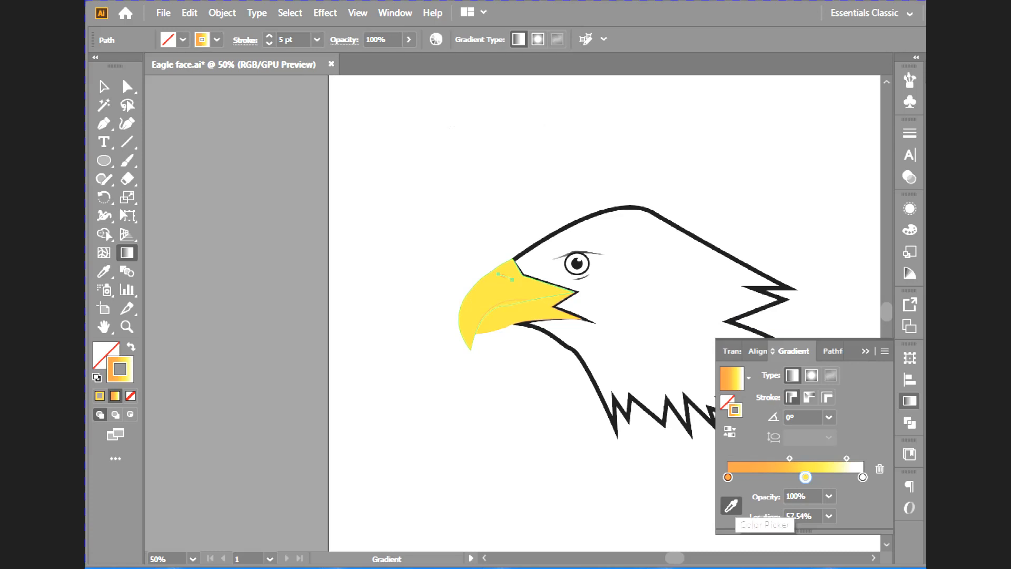
{"action": "left_click_drag", "start_coordinate": [789, 458], "coordinate": [796, 458]}
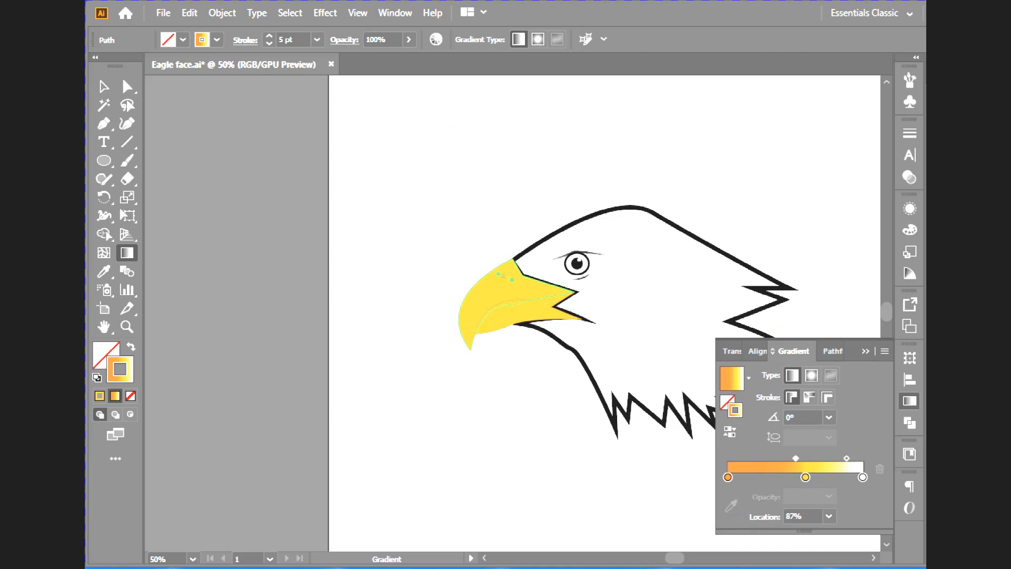
- Increase the nostril line's stroke weight to 11 pt and deselect the line
{"action": "left_click", "coordinate": [270, 36]}
{"action": "left_click", "coordinate": [270, 36]}
{"action": "left_click", "coordinate": [270, 36]}
{"action": "left_click", "coordinate": [269, 36]}
{"action": "left_click", "coordinate": [269, 35]}
{"action": "key", "text": "v"}
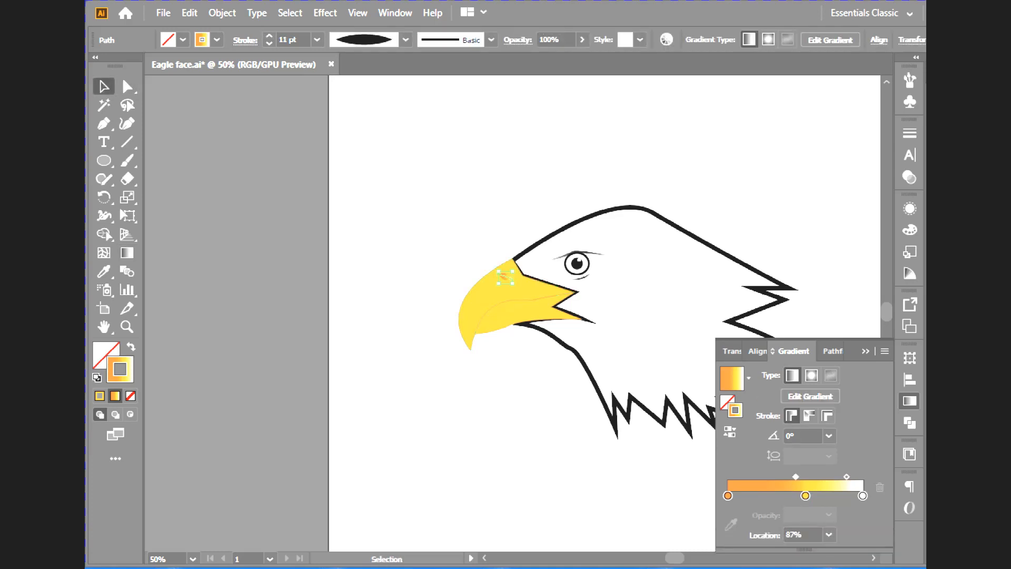
{"action": "left_click", "coordinate": [542, 258]}
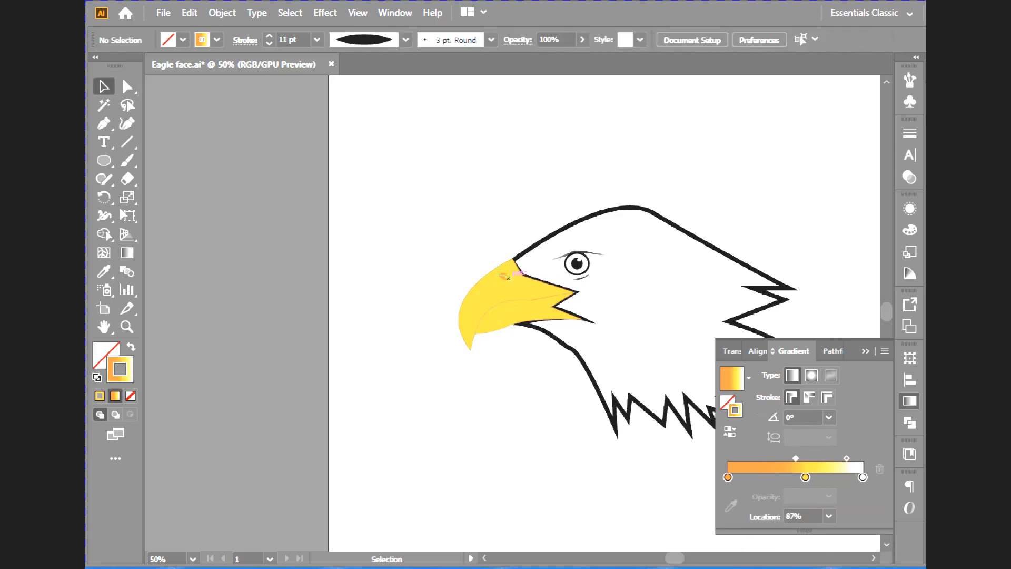
- Remove the white end stop from the nostril line's gradient and move the yellow stop to location 100%
{"action": "left_click", "coordinate": [507, 276]}
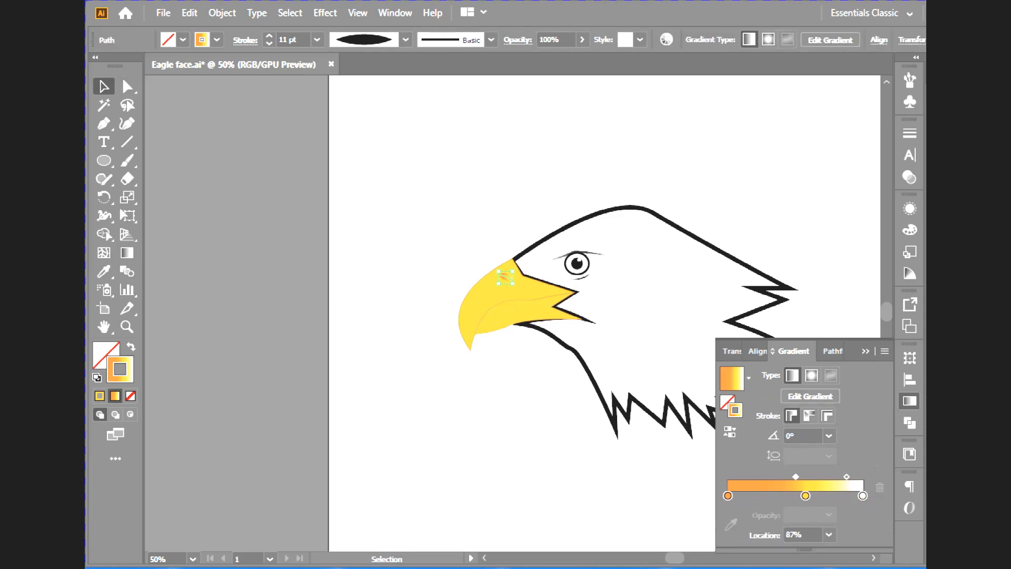
{"action": "left_click", "coordinate": [863, 495]}
{"action": "left_click", "coordinate": [880, 487]}
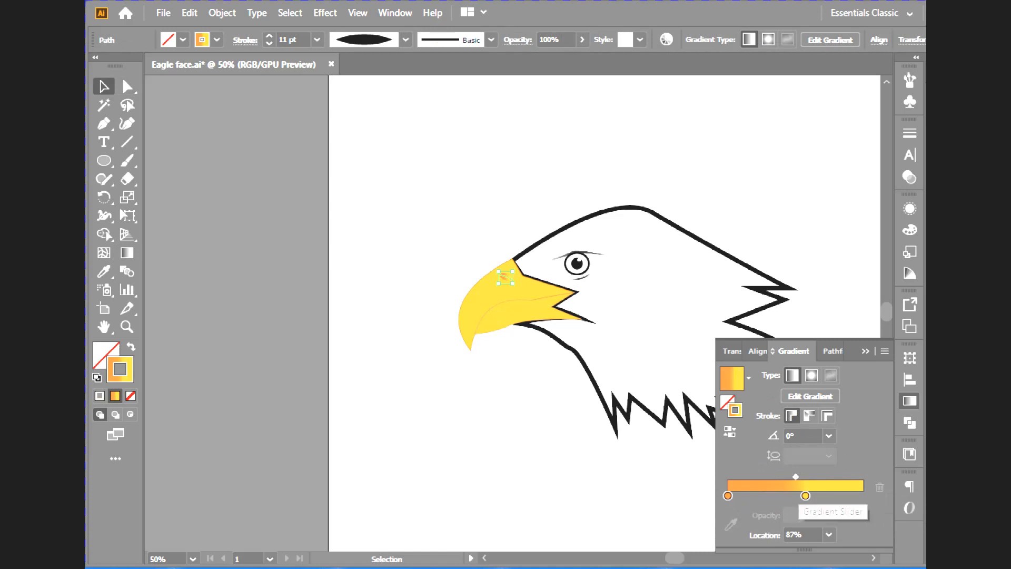
{"action": "left_click_drag", "start_coordinate": [806, 495], "coordinate": [863, 495]}
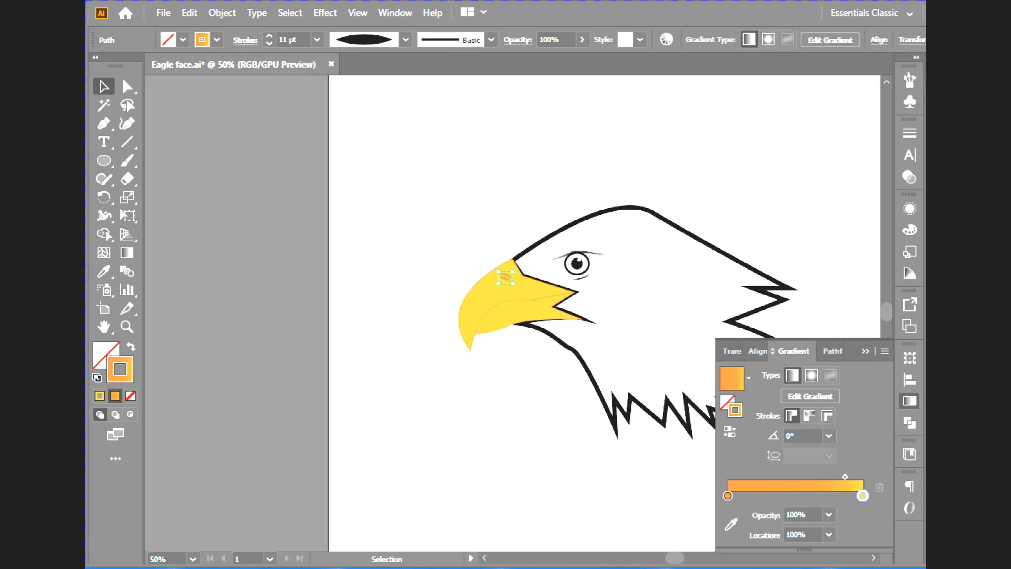
{"action": "key", "text": "ctrl+shift+a"}
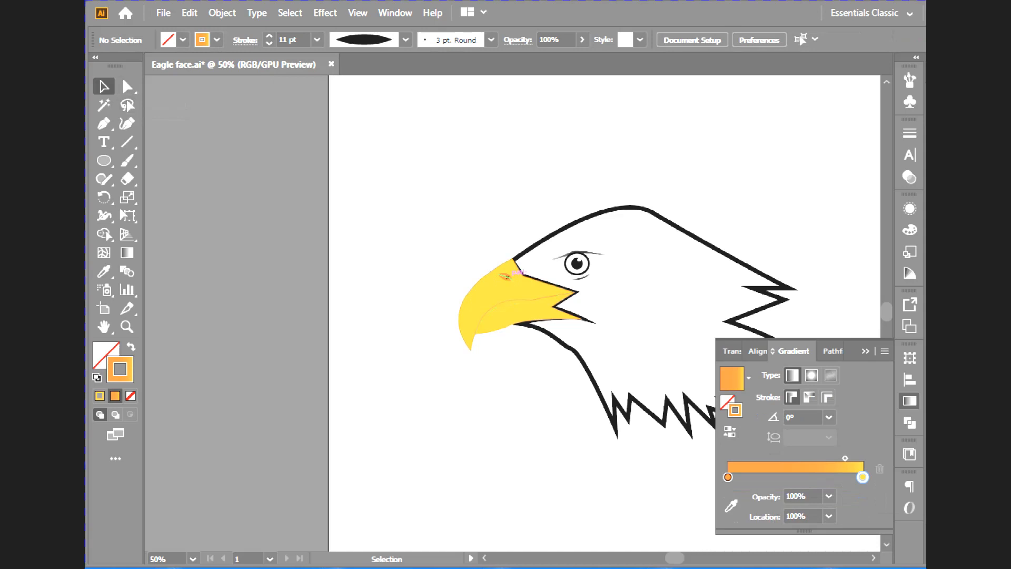
{"action": "left_click", "coordinate": [506, 276]}
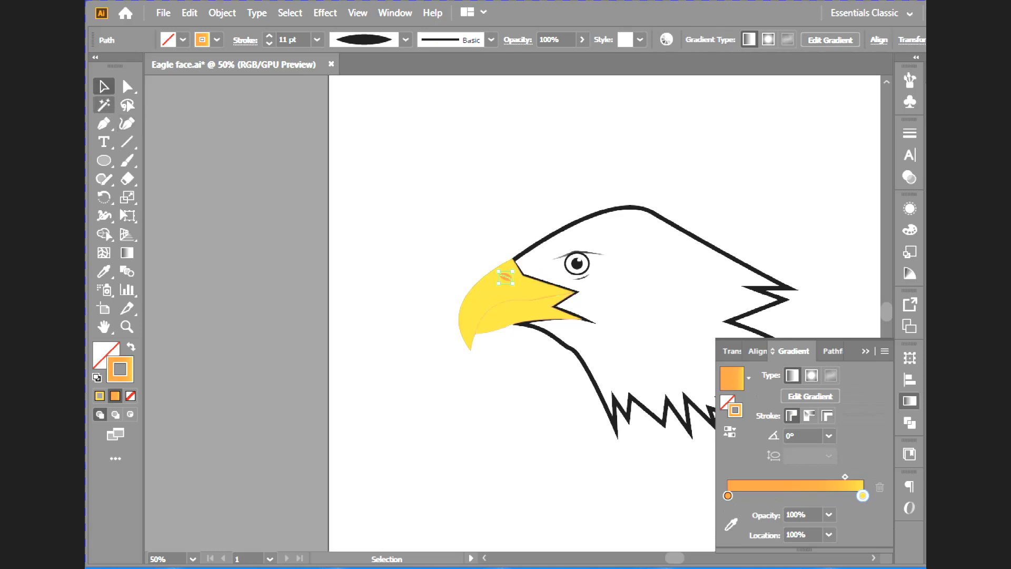
{"action": "key", "text": "ctrl+shift+a"}
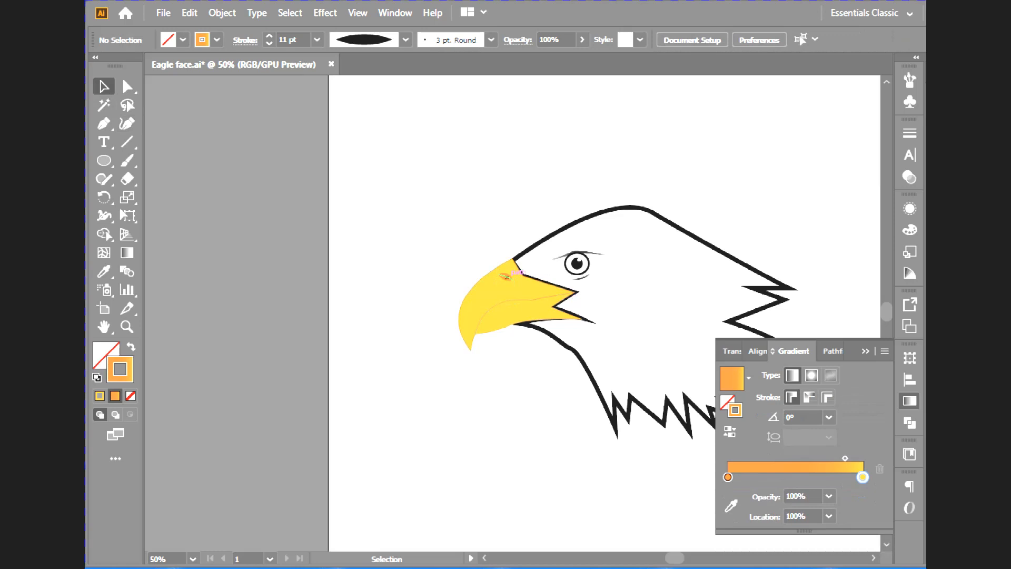
- Replace the nostril line's gradient stroke with solid black, deselect it, and show the artwork in presentation mode
{"action": "left_click", "coordinate": [505, 275]}
{"action": "left_click", "coordinate": [216, 40]}
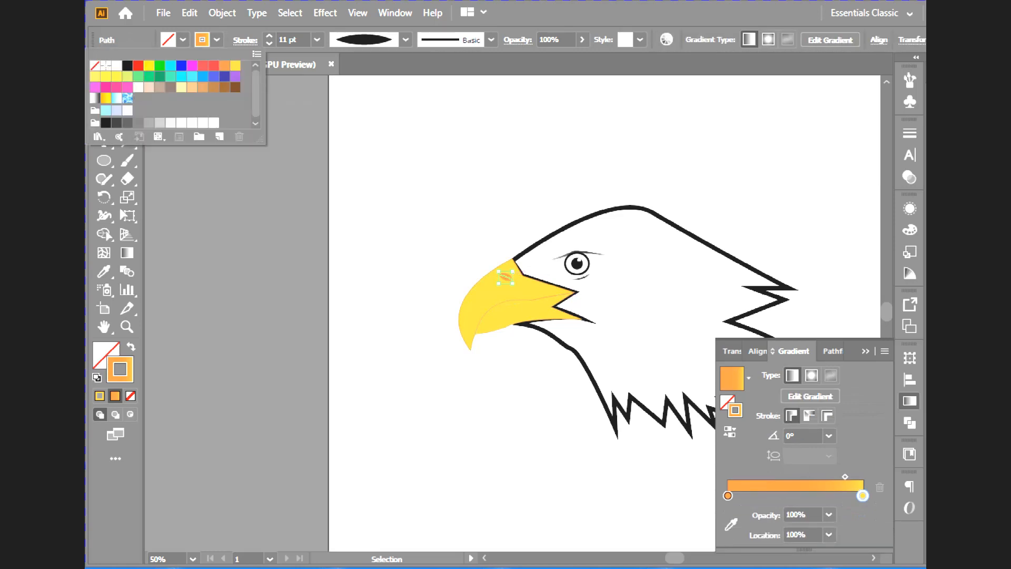
{"action": "left_click", "coordinate": [224, 66]}
{"action": "left_click", "coordinate": [127, 65]}
{"action": "key", "text": "Escape"}
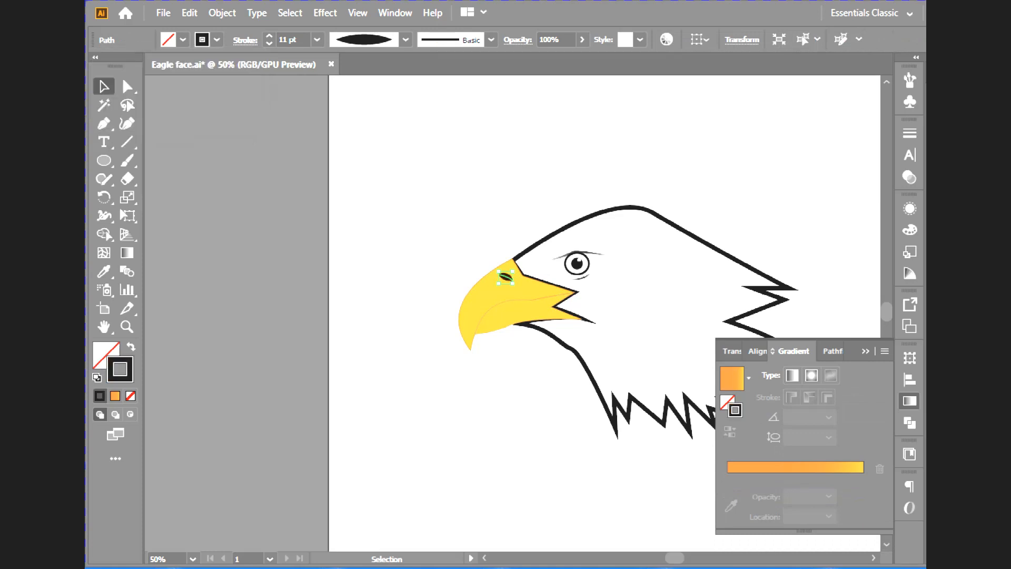
{"action": "key", "text": "ctrl+shift+a"}
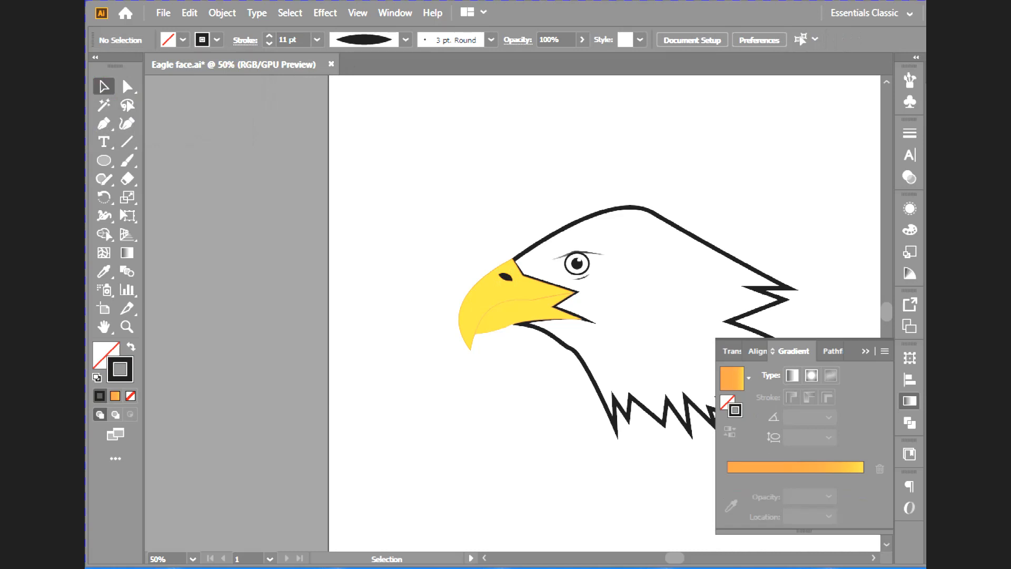
{"action": "key", "text": "shift+f"}
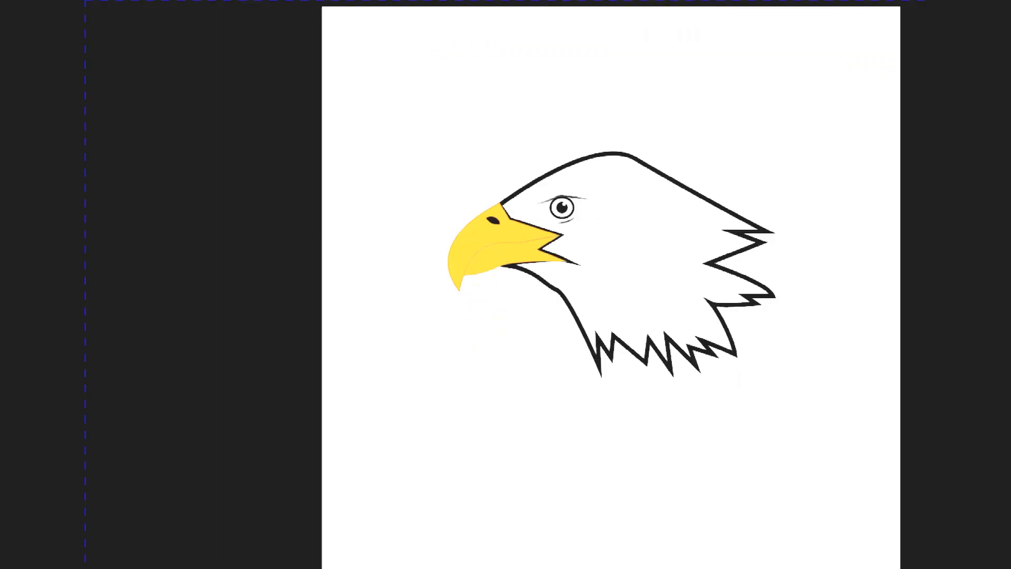